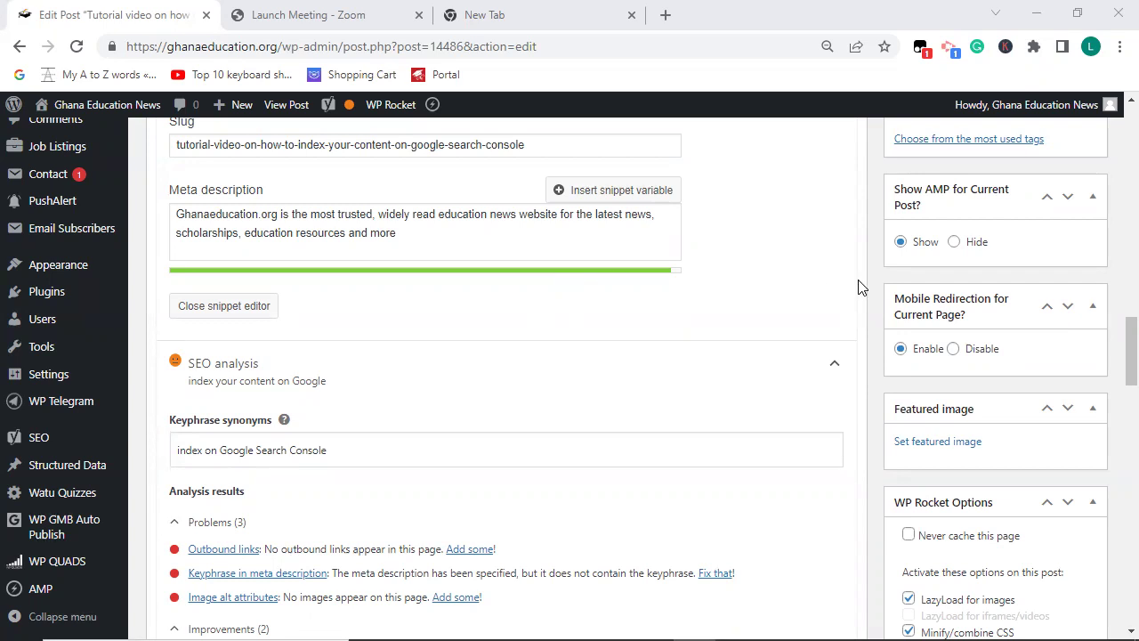
Append the test text "hfghfhfghff" to the end of the SEO title in the Yoast snippet editor
left_click_drag(1121, 339, 1115, 134)
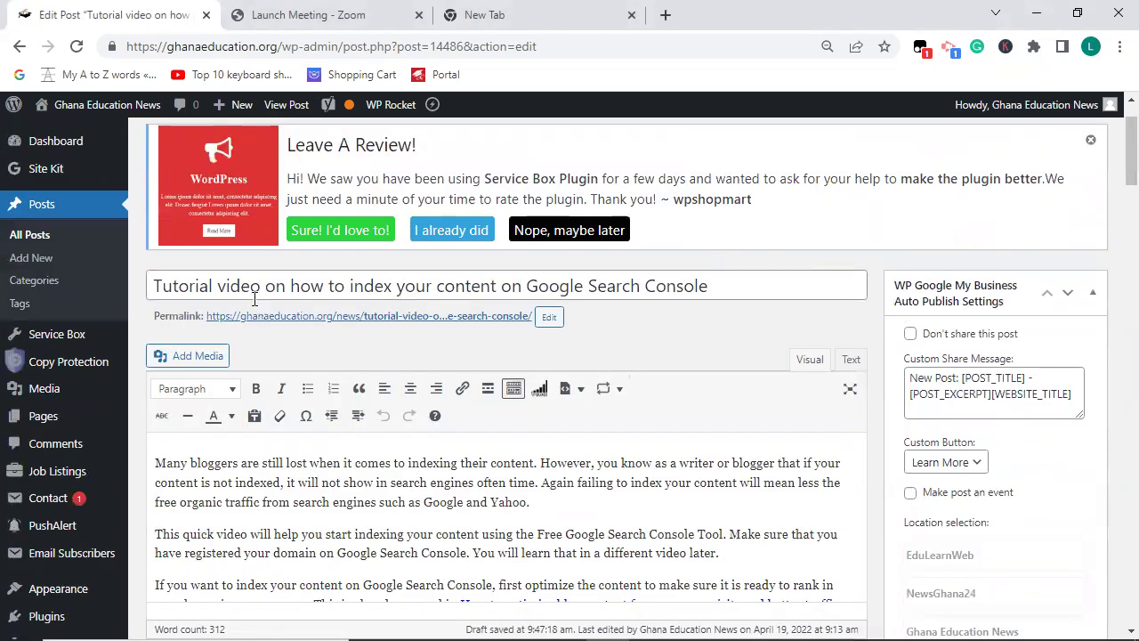
left_click(234, 285)
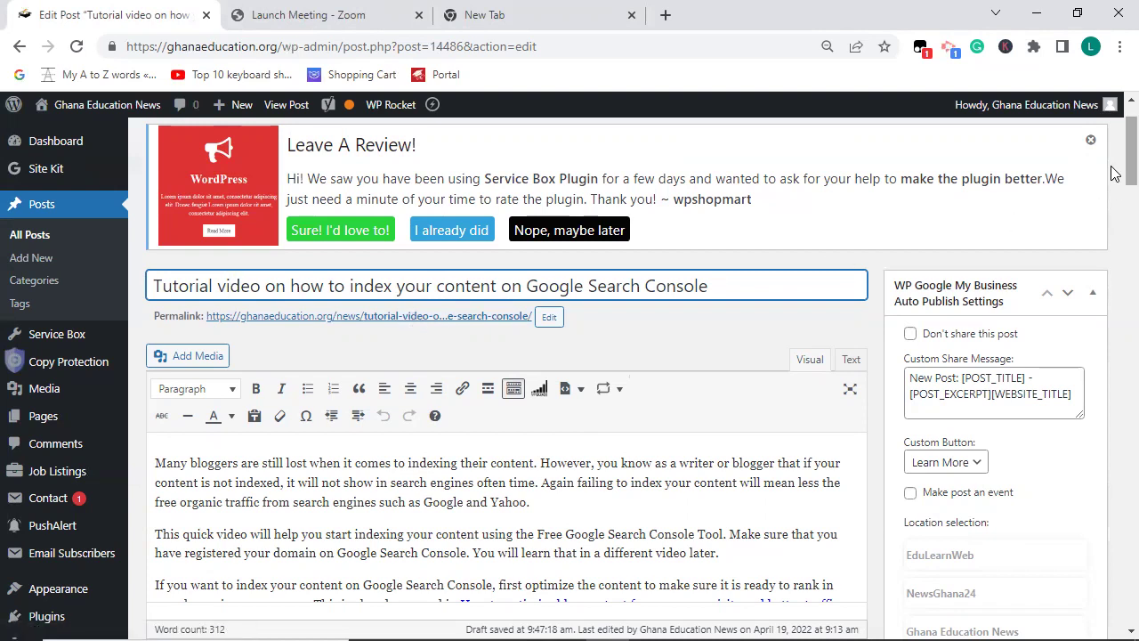
scroll(1110, 178, "down", 3)
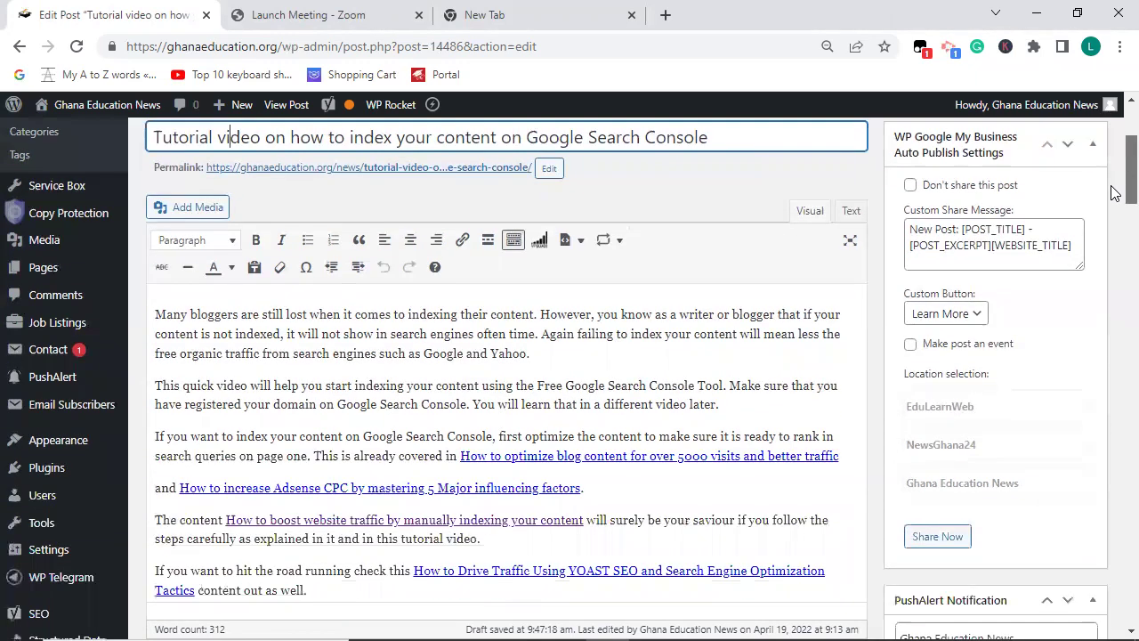
scroll(1110, 192, "down", 8)
left_click_drag(1110, 290, 1111, 329)
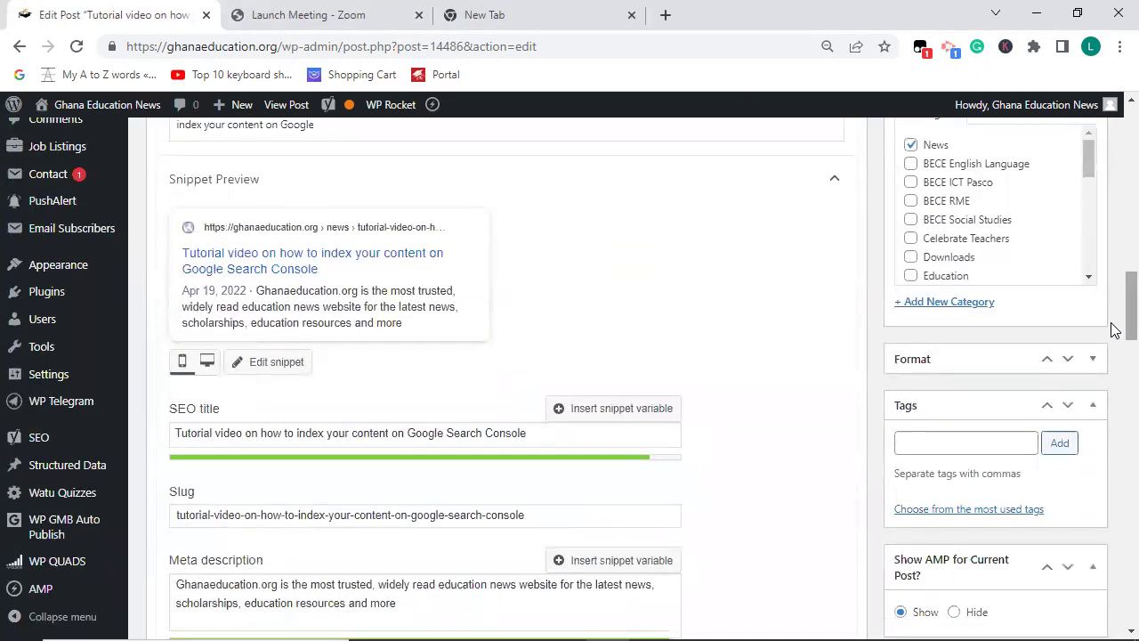
left_click(338, 436)
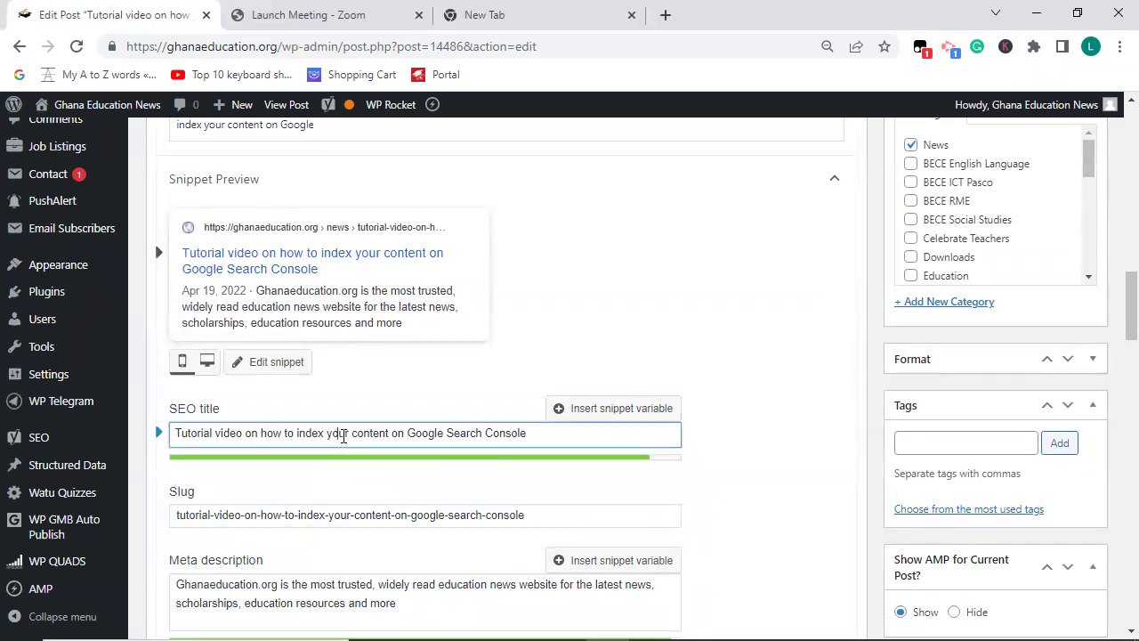
left_click(539, 439)
type("hfghfhfghff")
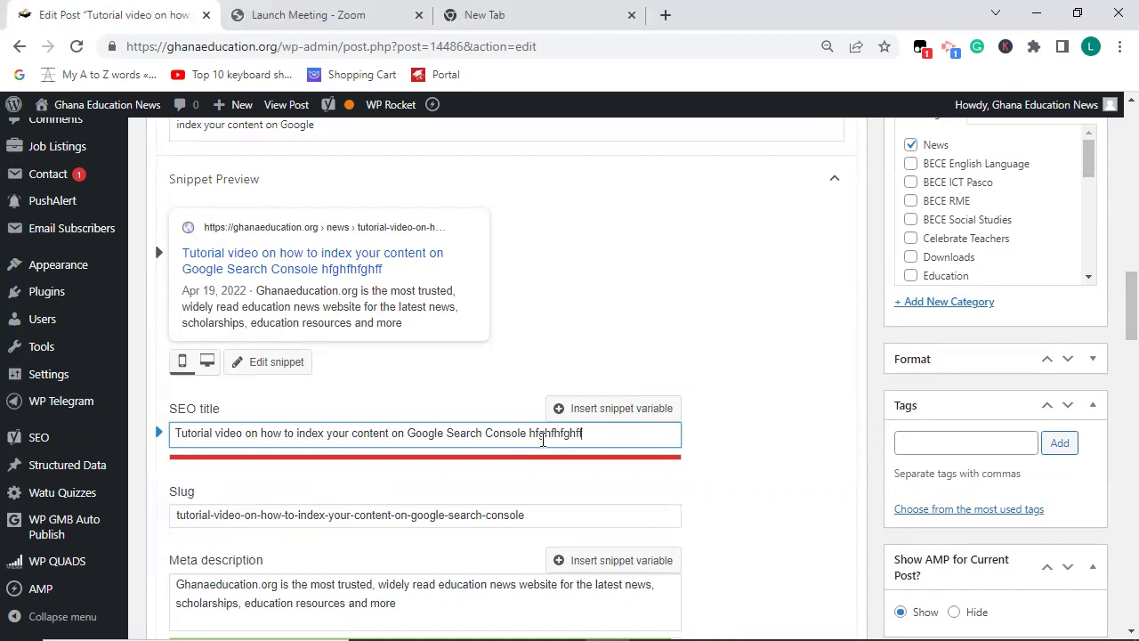
Remove the test text so the SEO title reads "Tutorial video on how to index your content on Google Search Console"
key("BackSpace")
key("BackSpace")
key("BackSpace")
key("BackSpace")
key("BackSpace")
key("BackSpace")
key("BackSpace")
key("BackSpace")
key("BackSpace")
key("BackSpace")
key("BackSpace")
key("BackSpace")
key("BackSpace")
key("BackSpace")
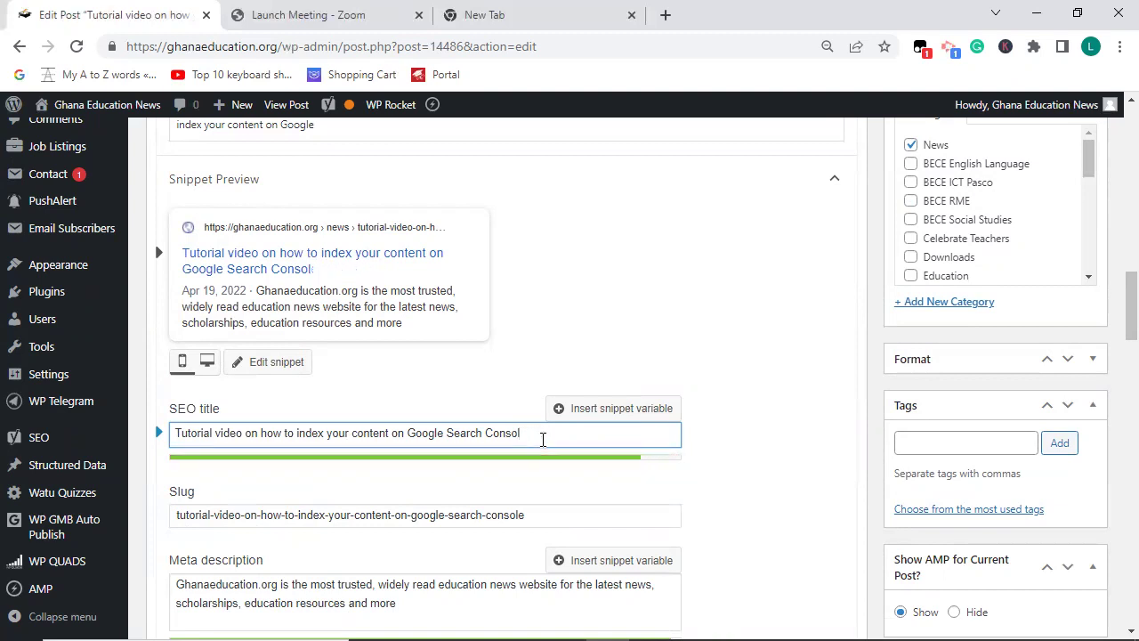
type("le")
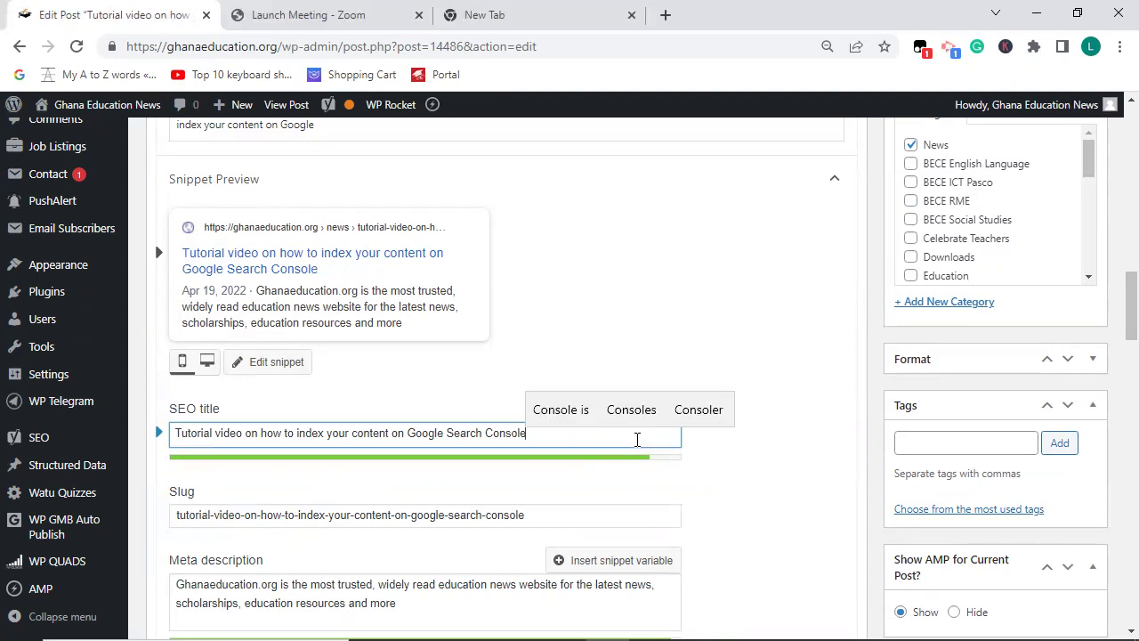
Cut the full post title to the clipboard and paste it back into the title field
scroll(1111, 295, "up", 5)
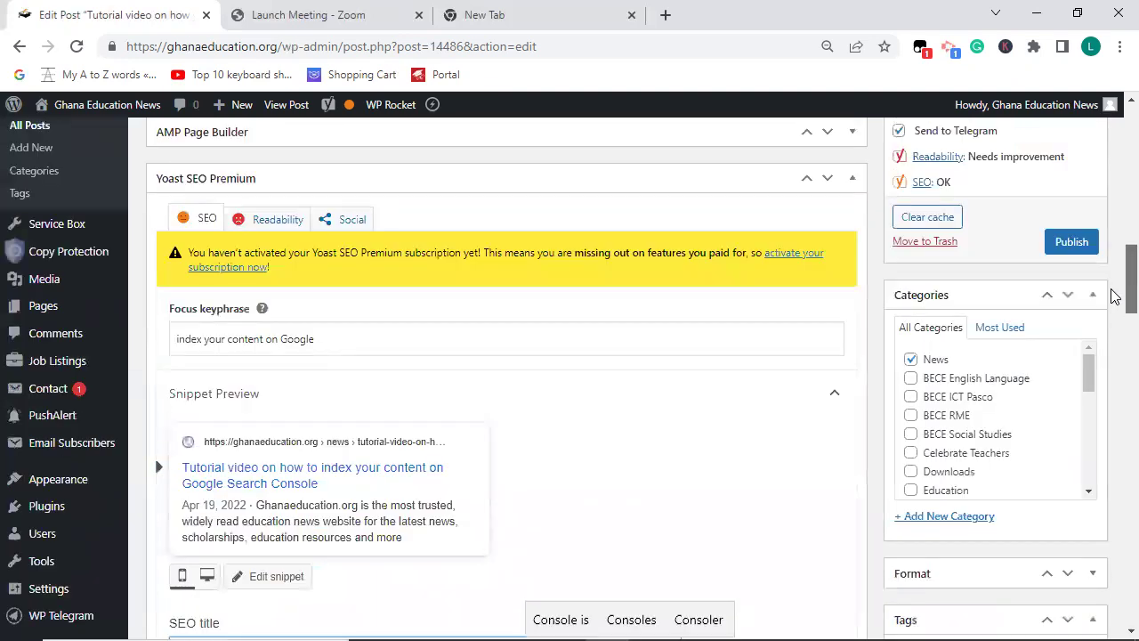
scroll(1111, 270, "up", 3)
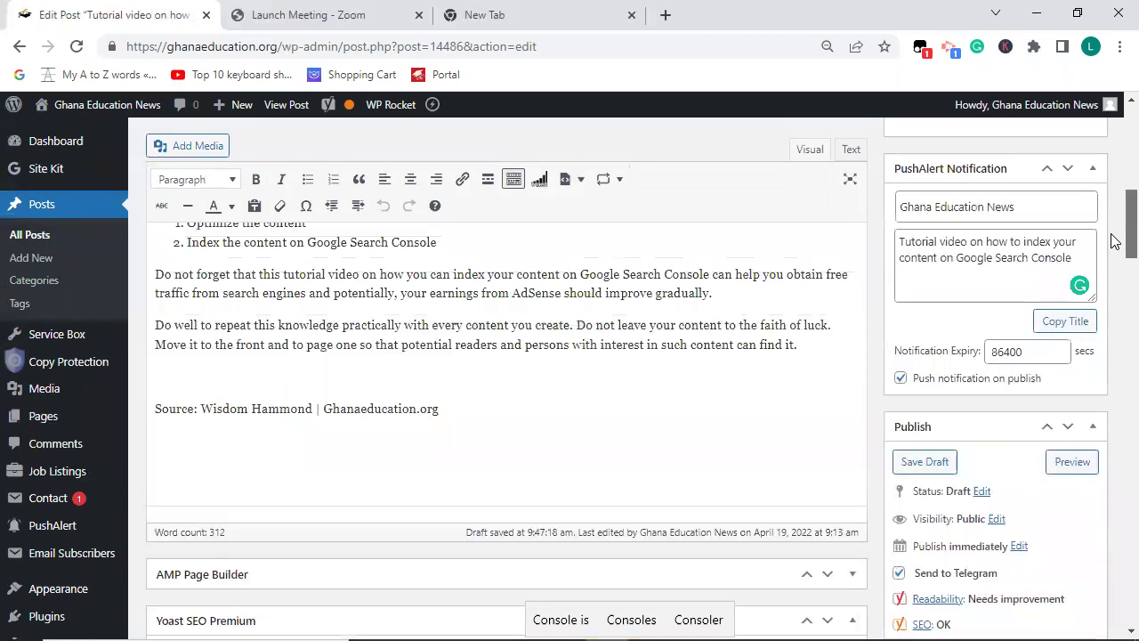
left_click(952, 259)
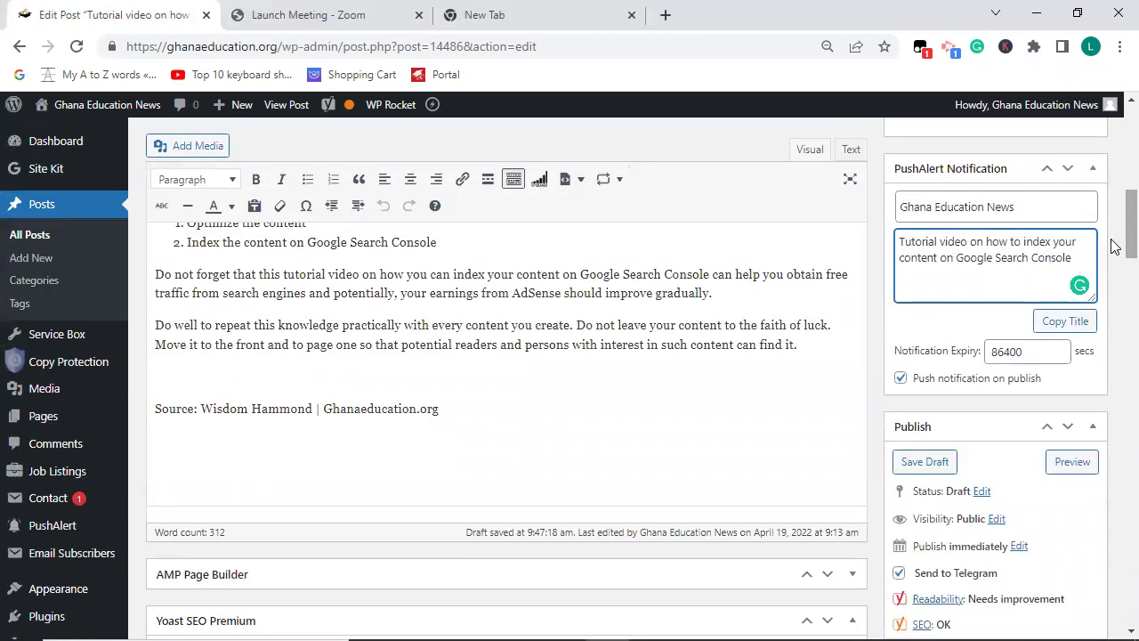
scroll(1113, 229, "up", 2)
scroll(1111, 230, "up", 5)
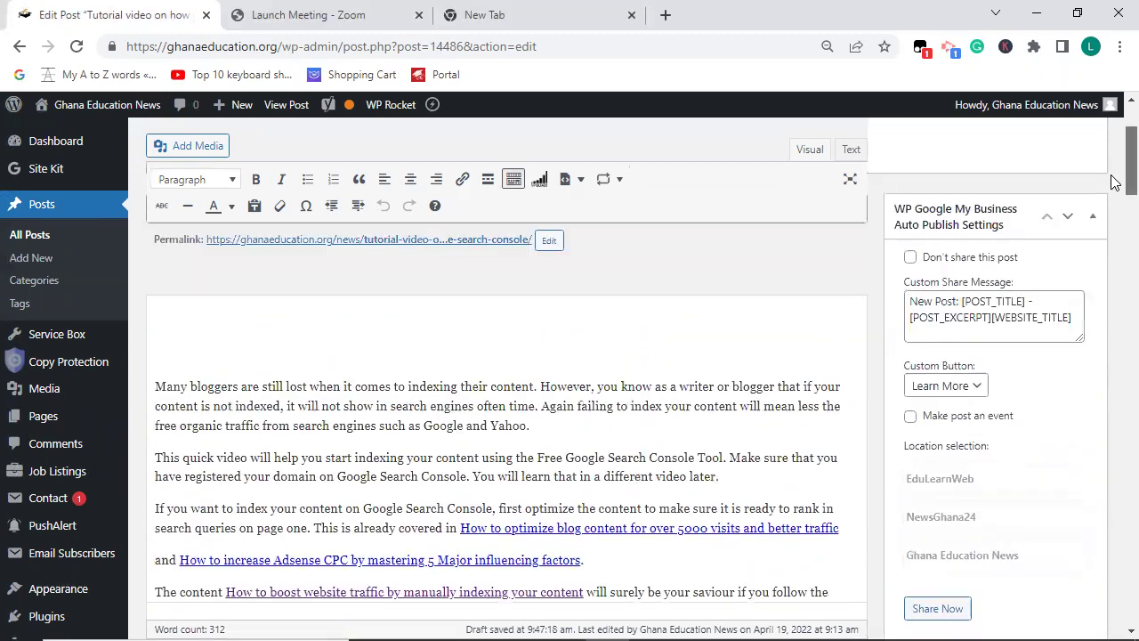
left_click(712, 219)
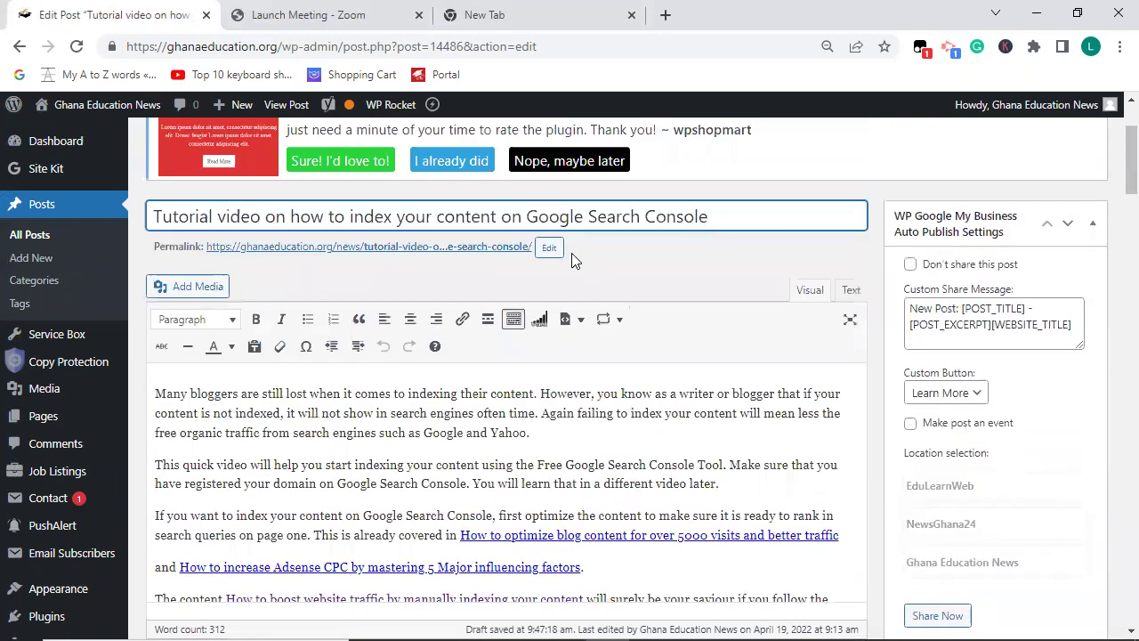
key("ctrl+a")
key("ctrl+x")
key("ctrl+v")
Replace the permalink slug with the copied post title and confirm the change
left_click(549, 249)
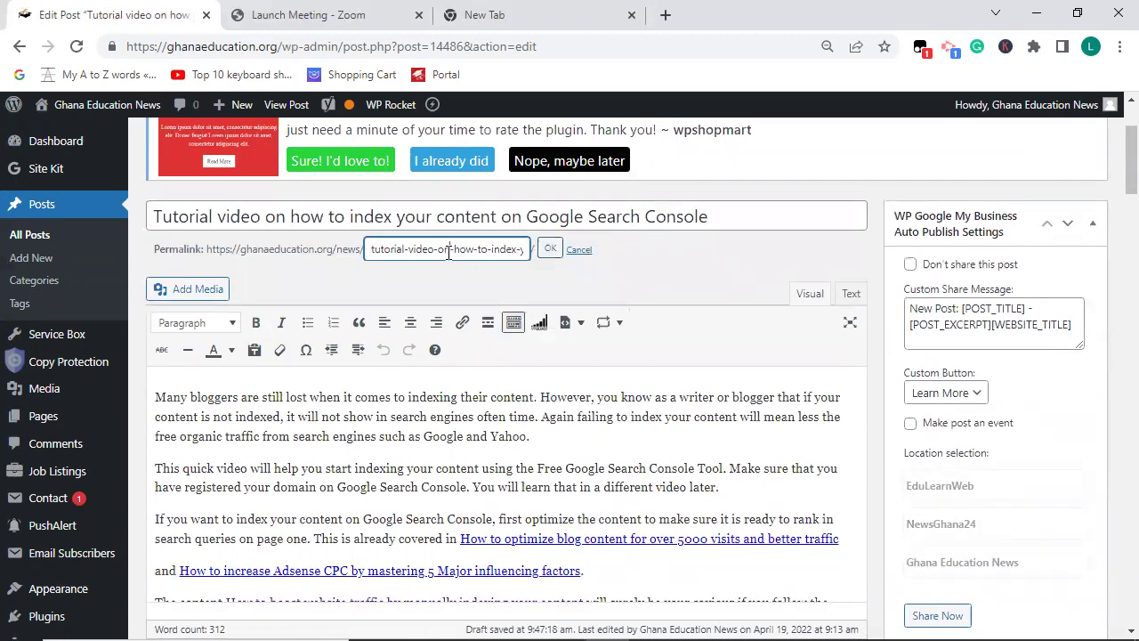
key("ctrl+a")
key("BackSpace")
key("ctrl+v")
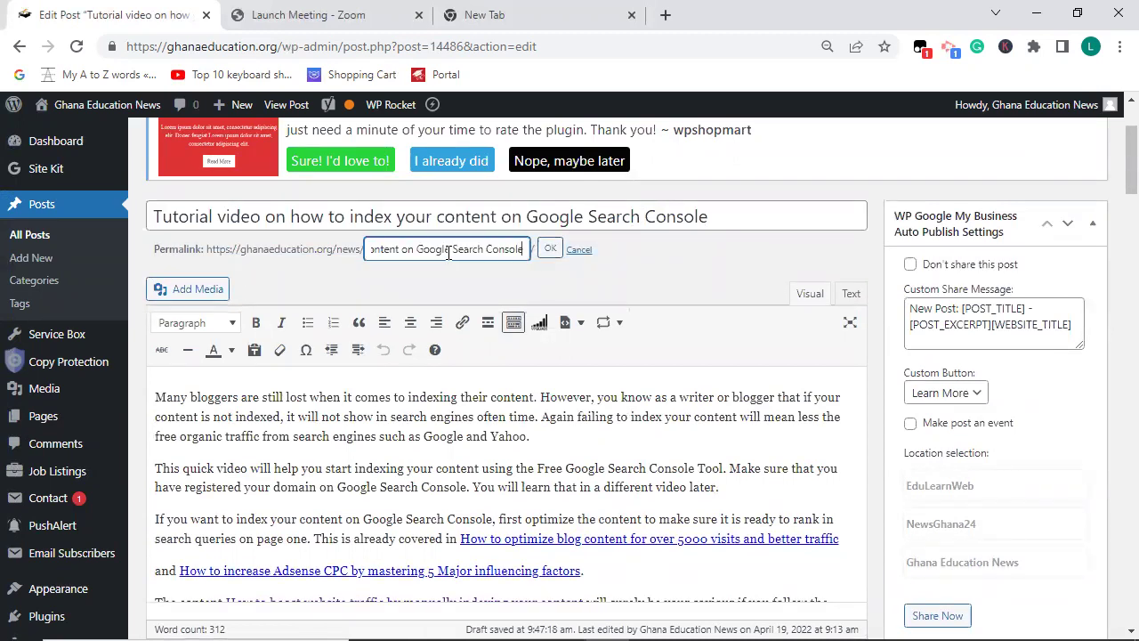
left_click(550, 249)
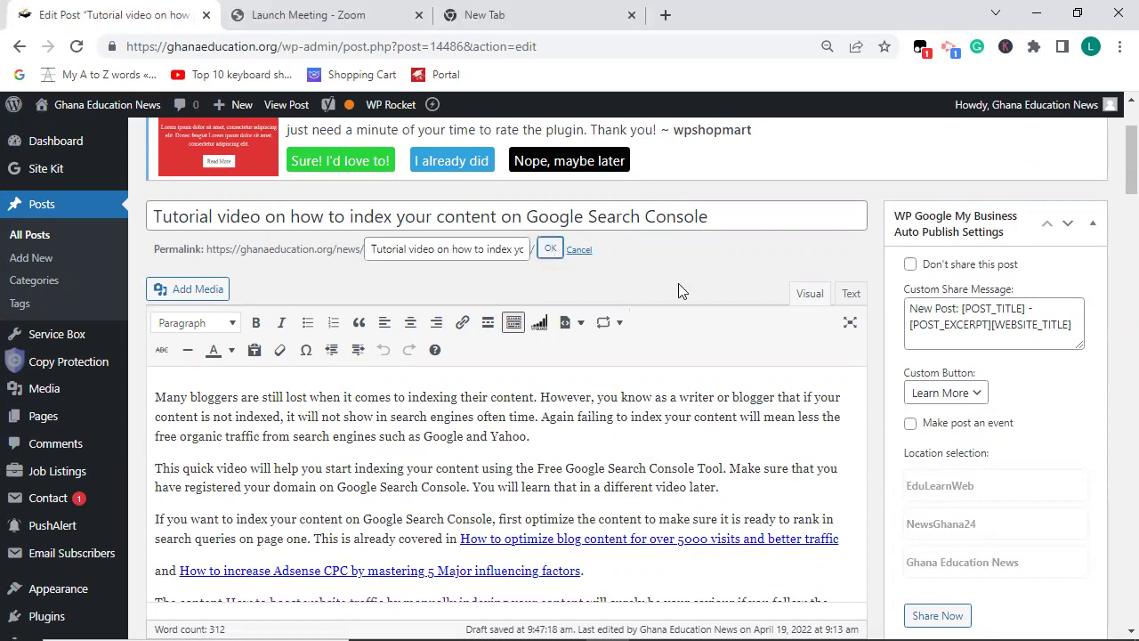
Copy the entire SEO title from the Yoast snippet editor
scroll(1116, 178, "down", 2)
scroll(1112, 210, "down", 5)
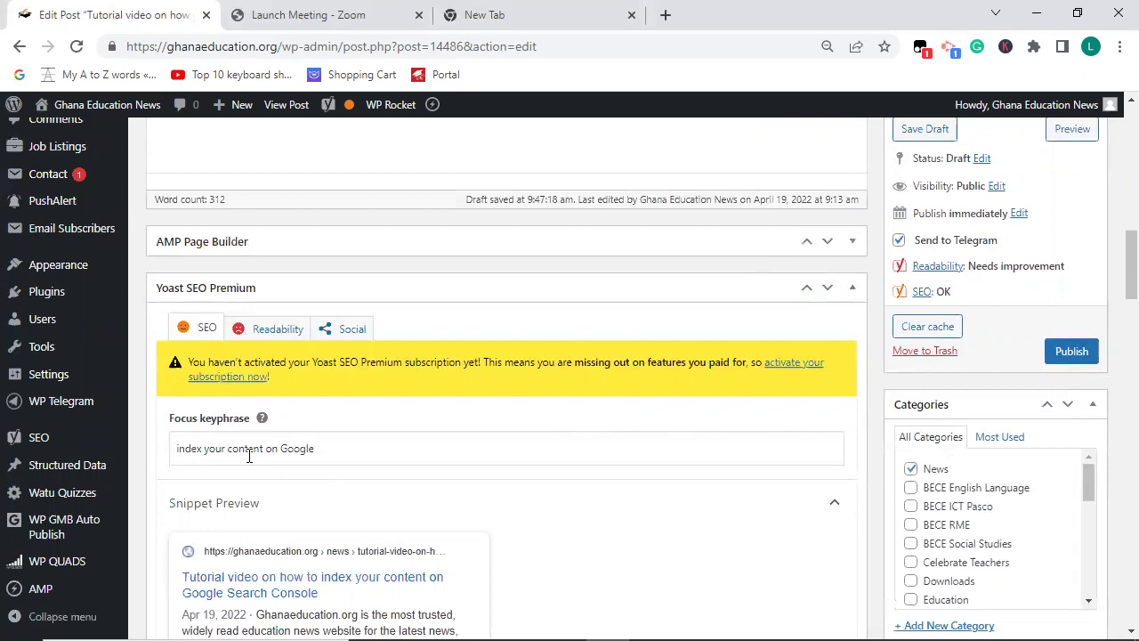
left_click(598, 445)
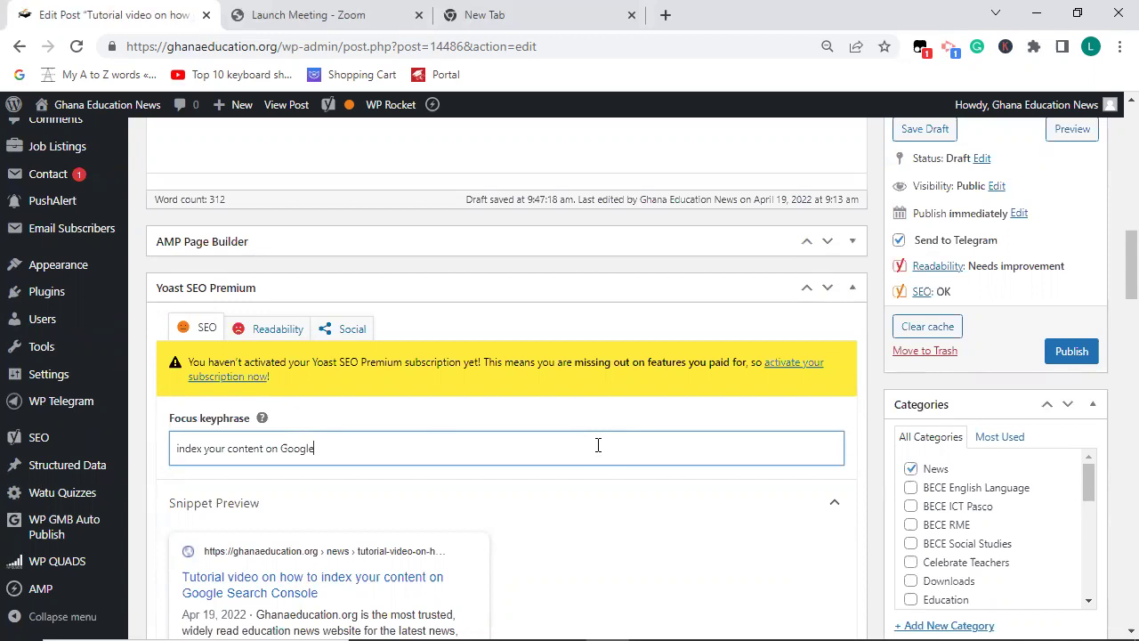
left_click_drag(1125, 262, 1114, 330)
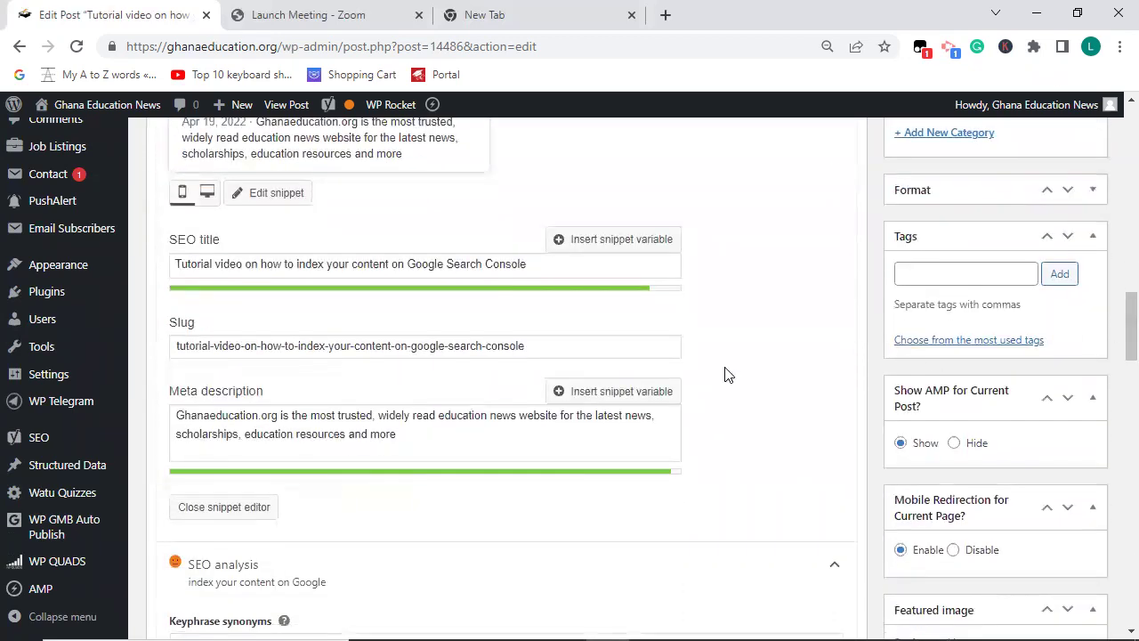
left_click(332, 276)
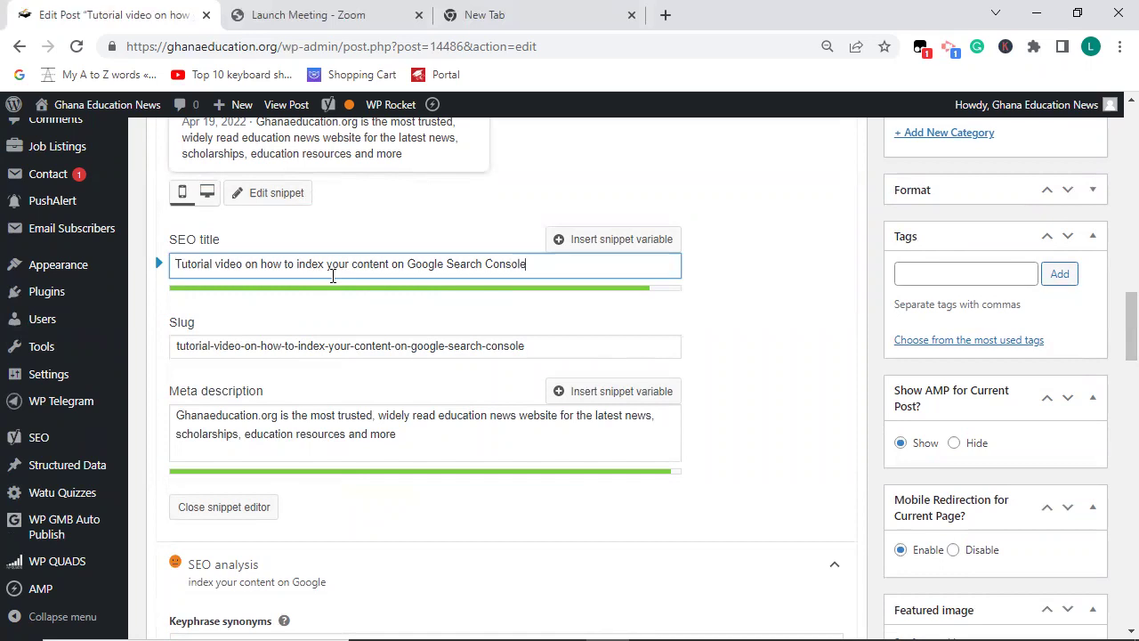
left_click_drag(532, 263, 318, 266)
left_click_drag(159, 309, 151, 295)
key("ctrl+c")
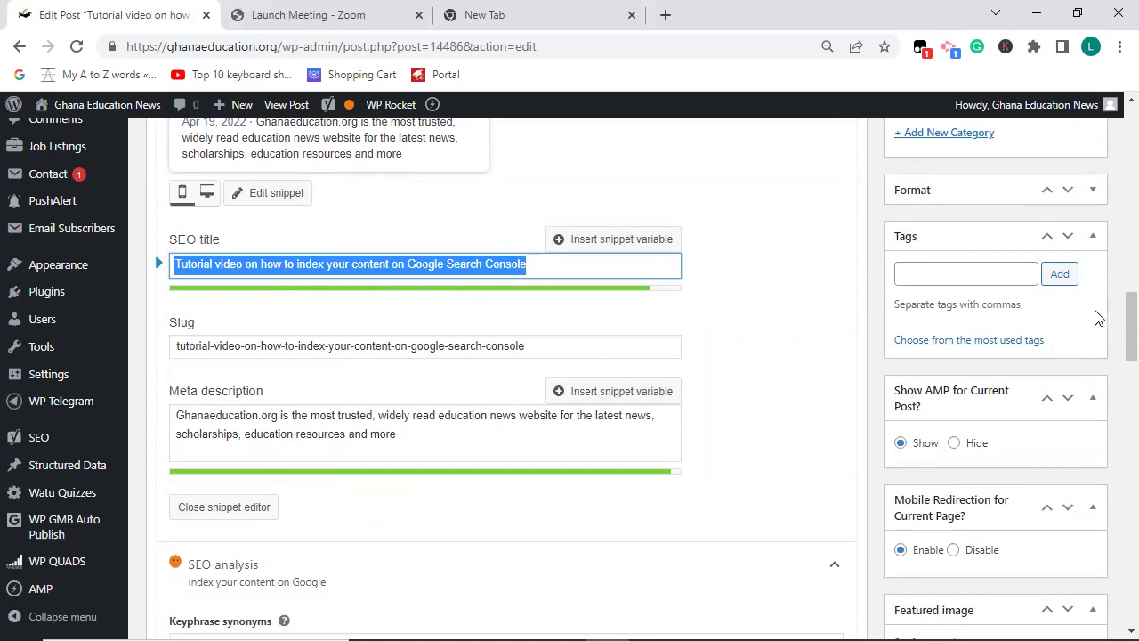
Select the post title for comparison with the SEO title, and collapse and reopen the snippet editor
left_click_drag(1121, 321, 1114, 140)
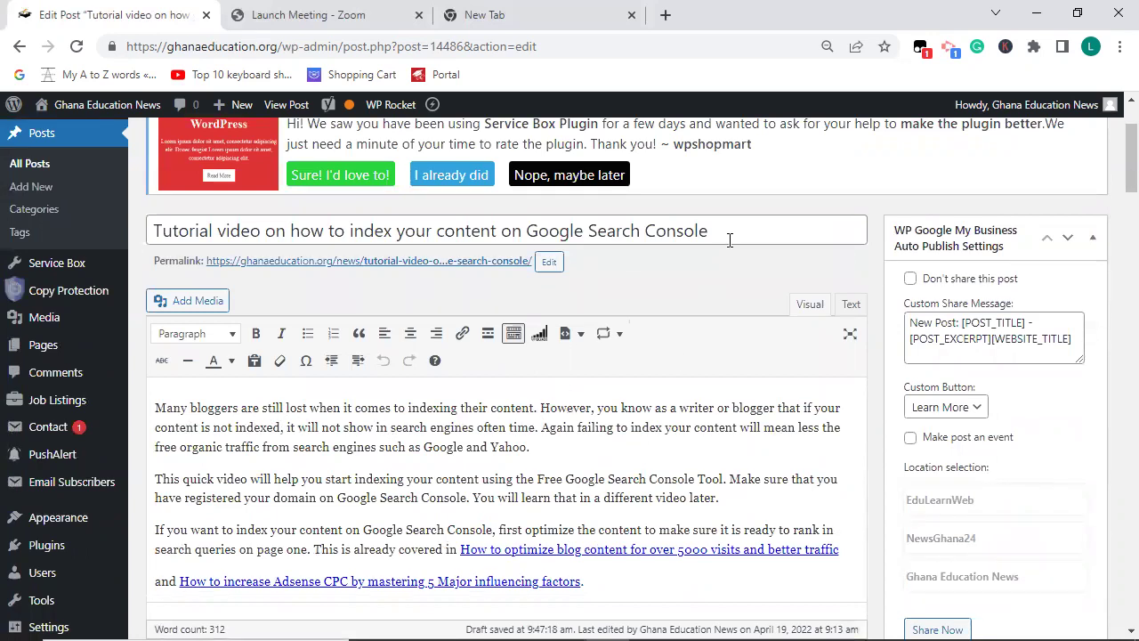
left_click_drag(720, 233, 143, 225)
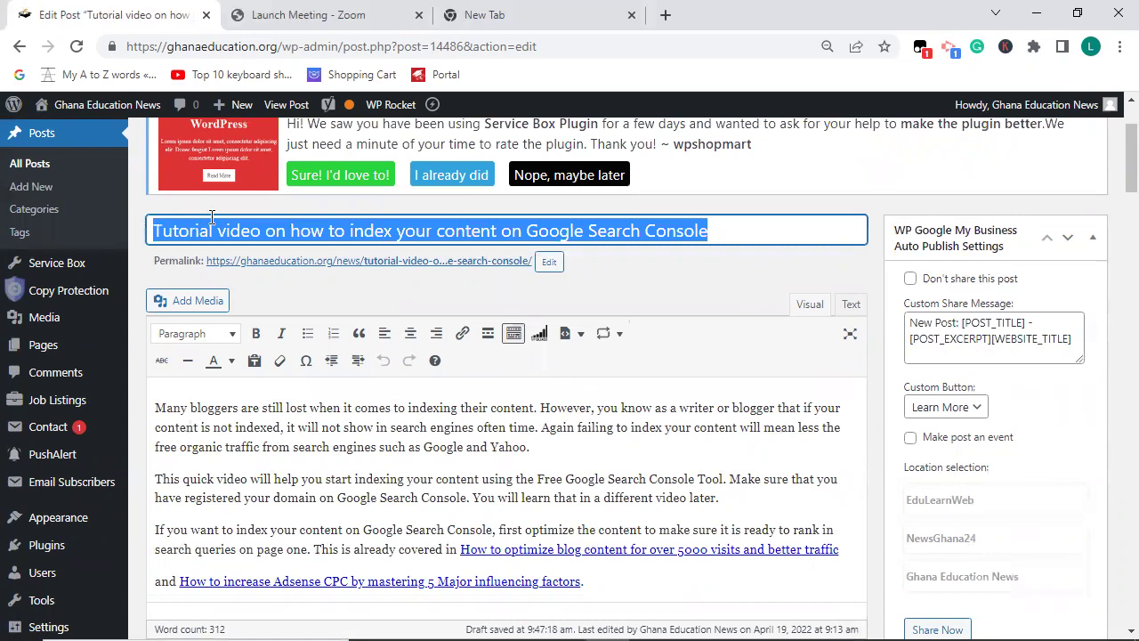
left_click_drag(1124, 147, 1111, 299)
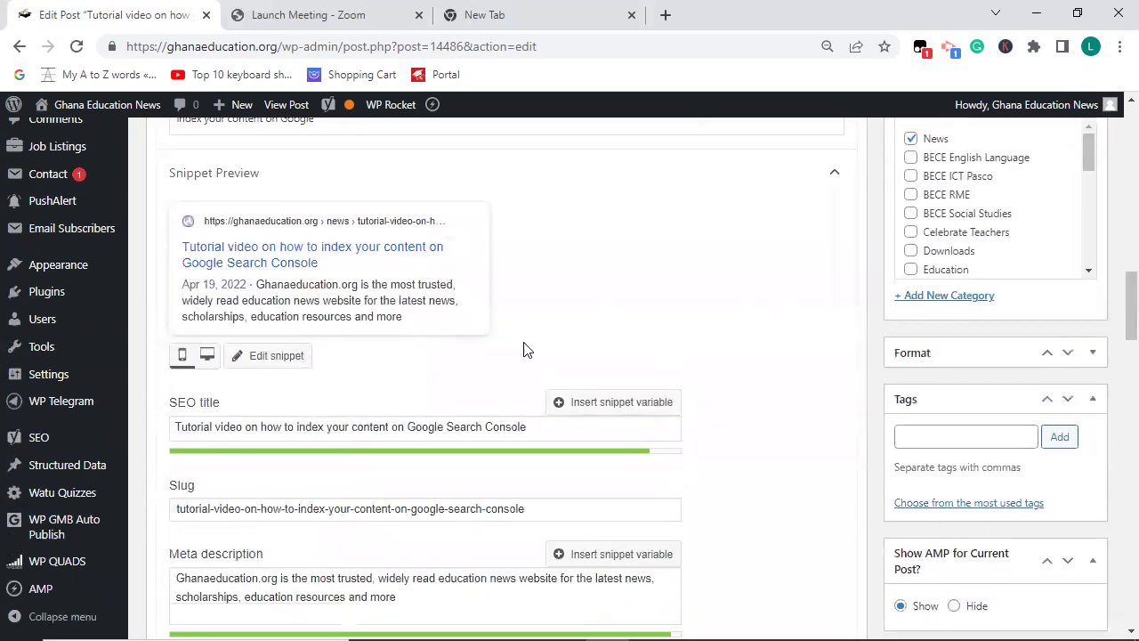
left_click(265, 361)
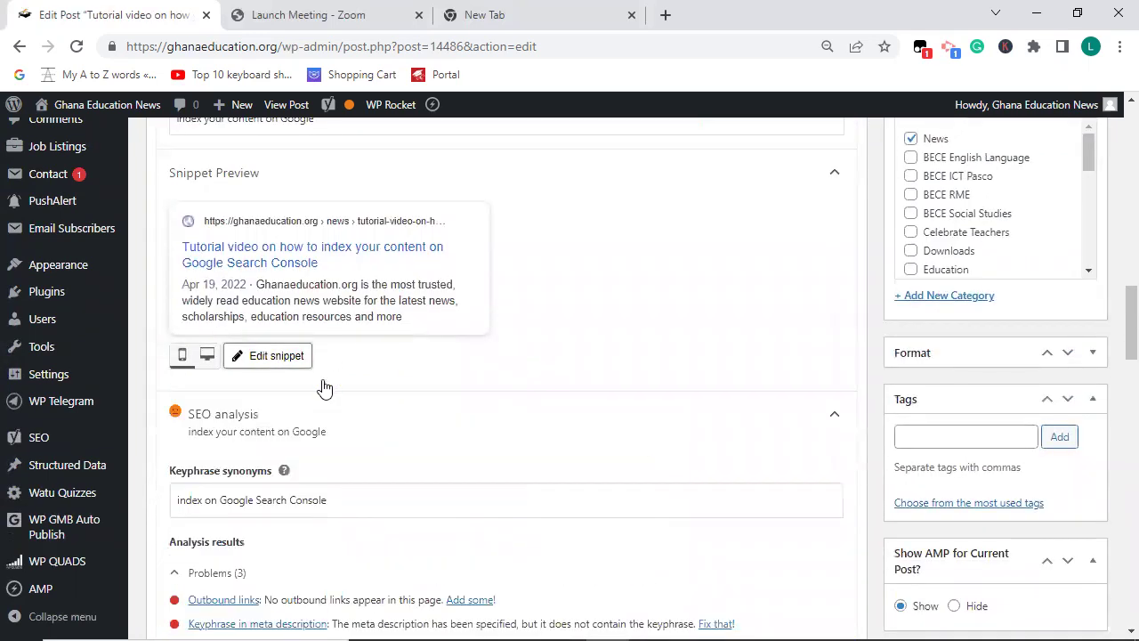
left_click(275, 355)
left_click_drag(1129, 298, 1129, 331)
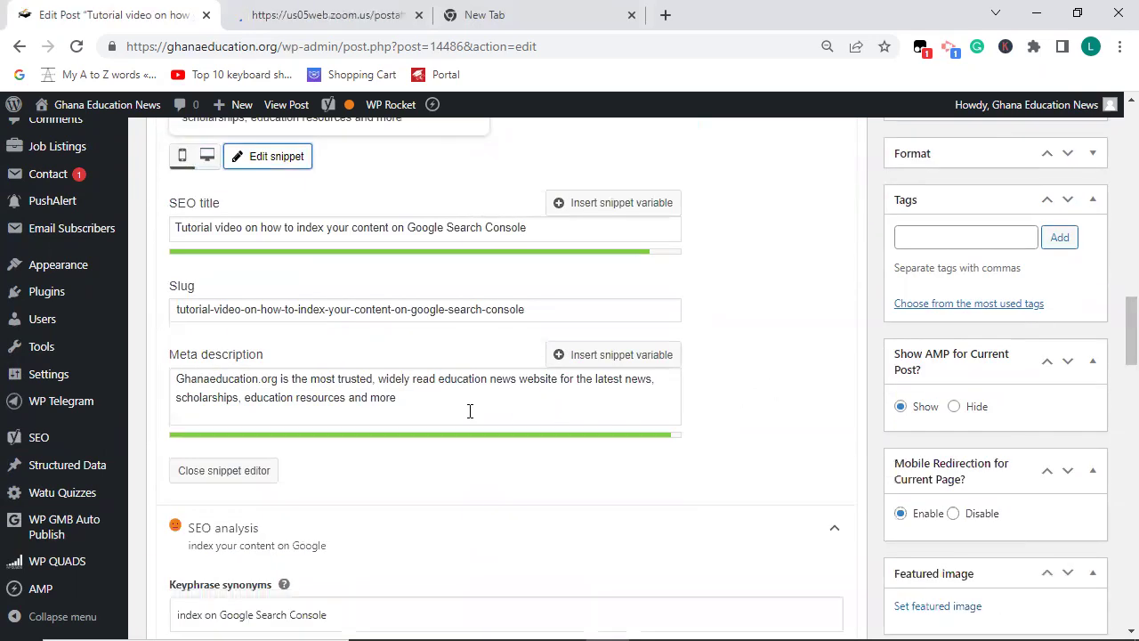
Replace the meta description with the copied title "Tutorial video on how to index your content on Google Search Console"
left_click(408, 399)
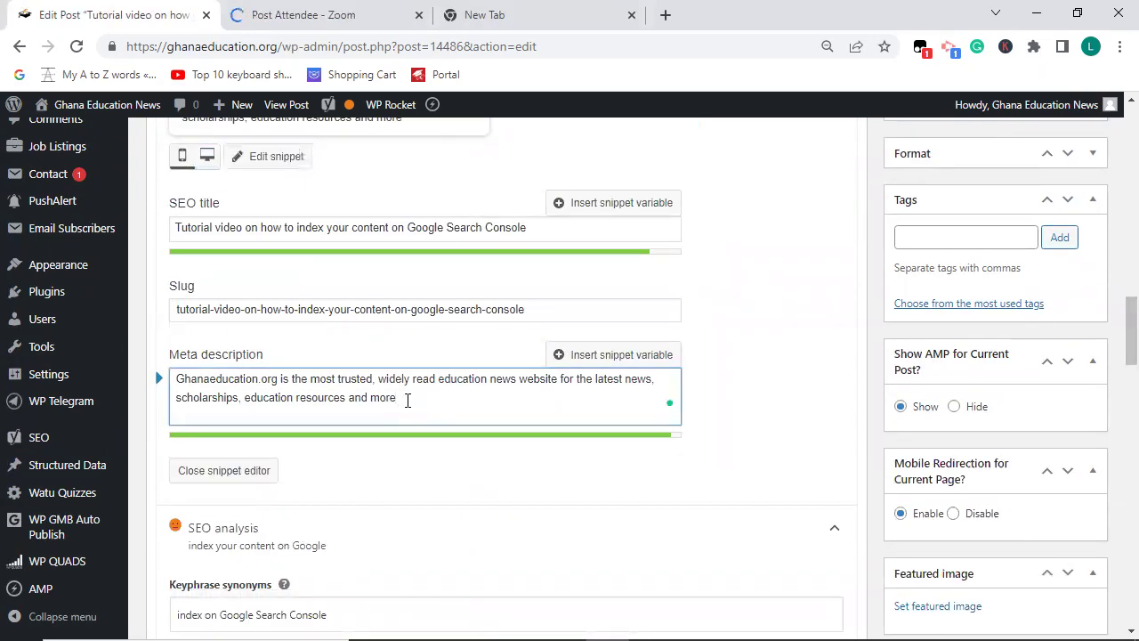
key("ctrl+a")
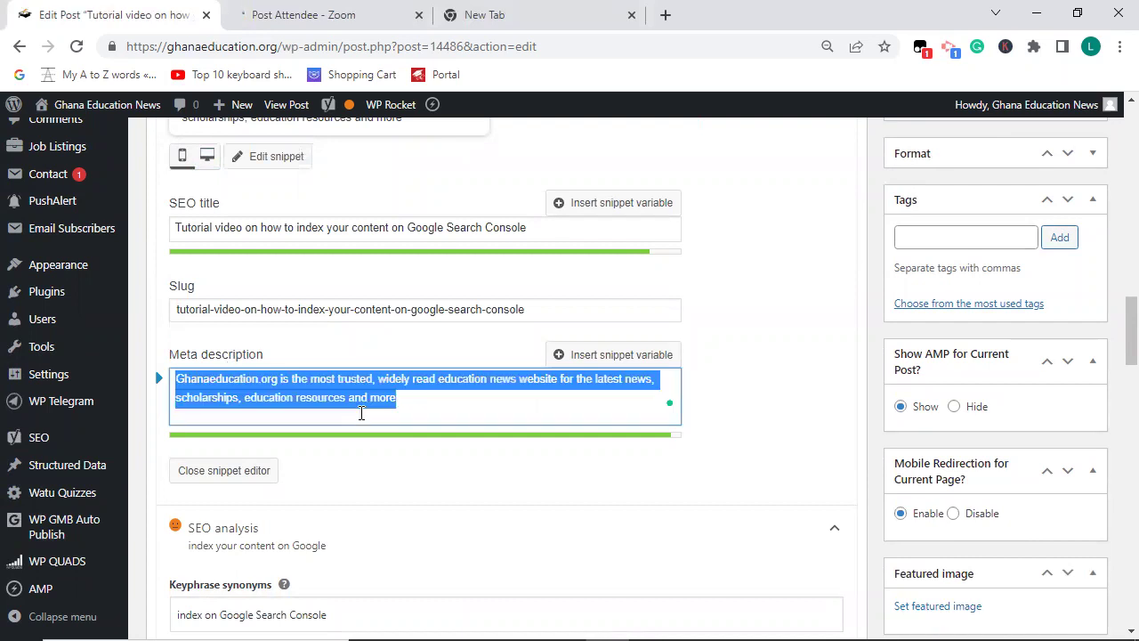
key("BackSpace")
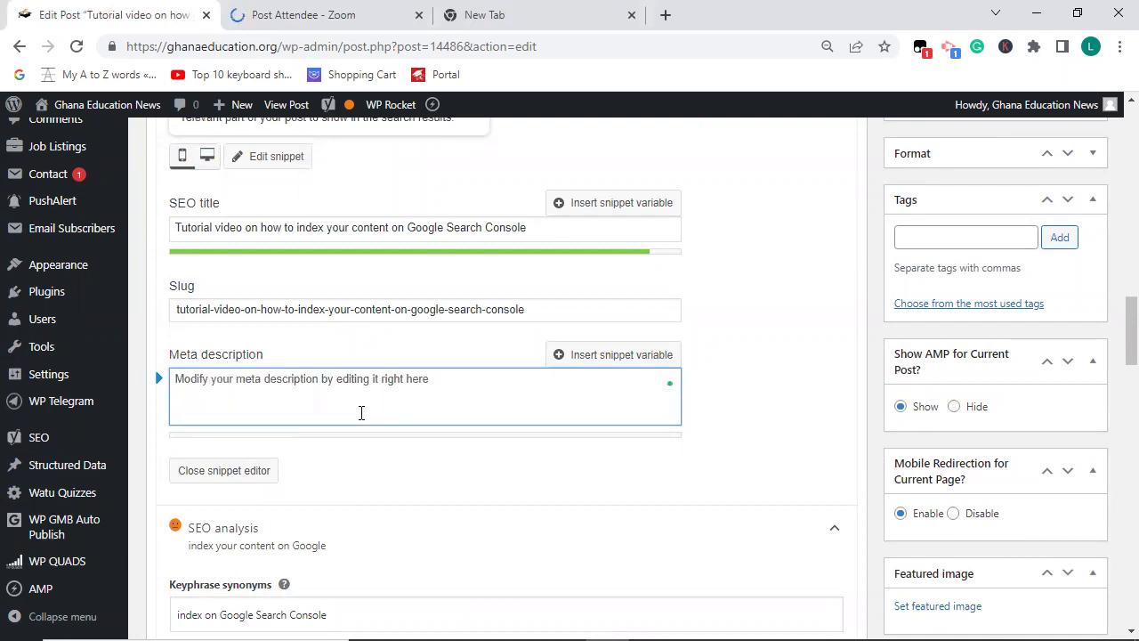
key("ctrl+v")
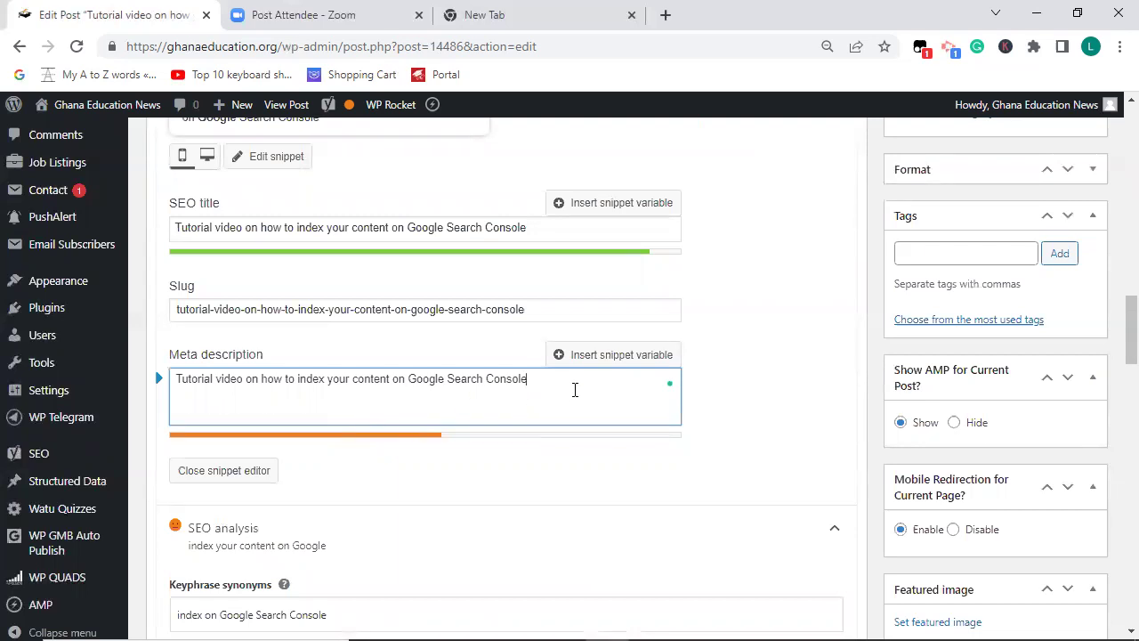
Extend the meta description with "to help rank your content and make it visible to potential readers"
type("to ")
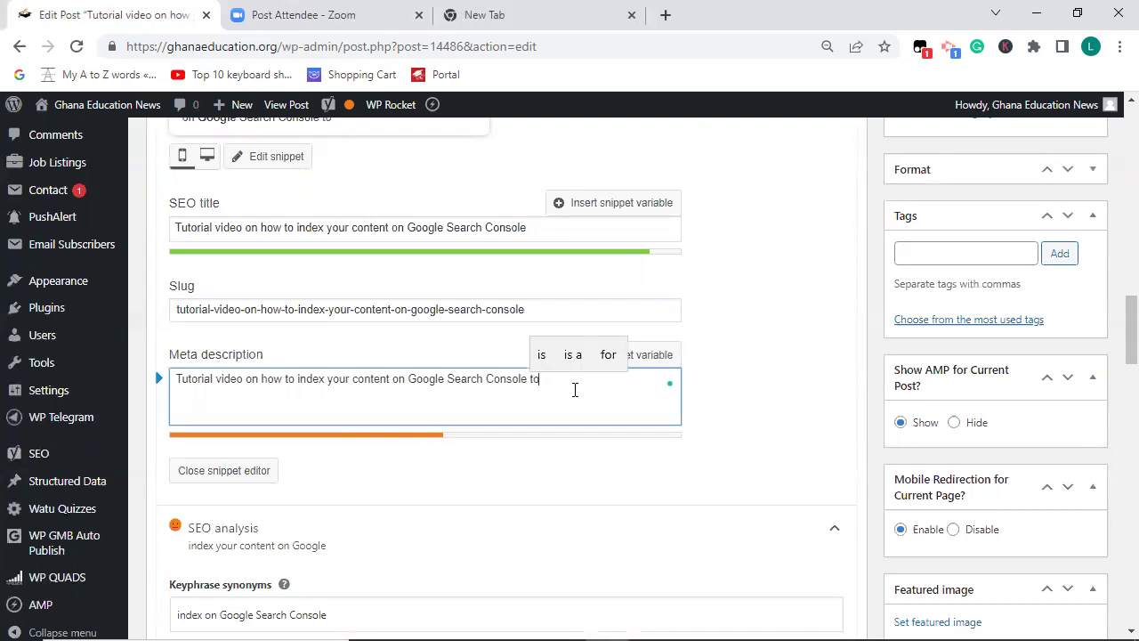
type("help ")
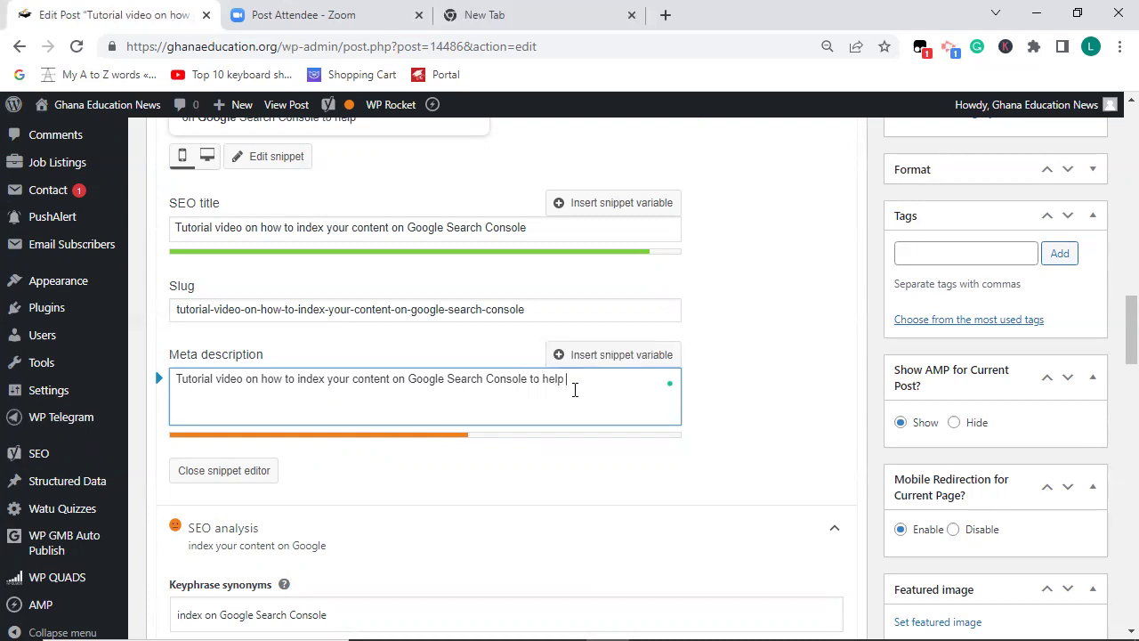
type("rank your contnt")
key("BackSpace")
key("BackSpace")
type("ent ")
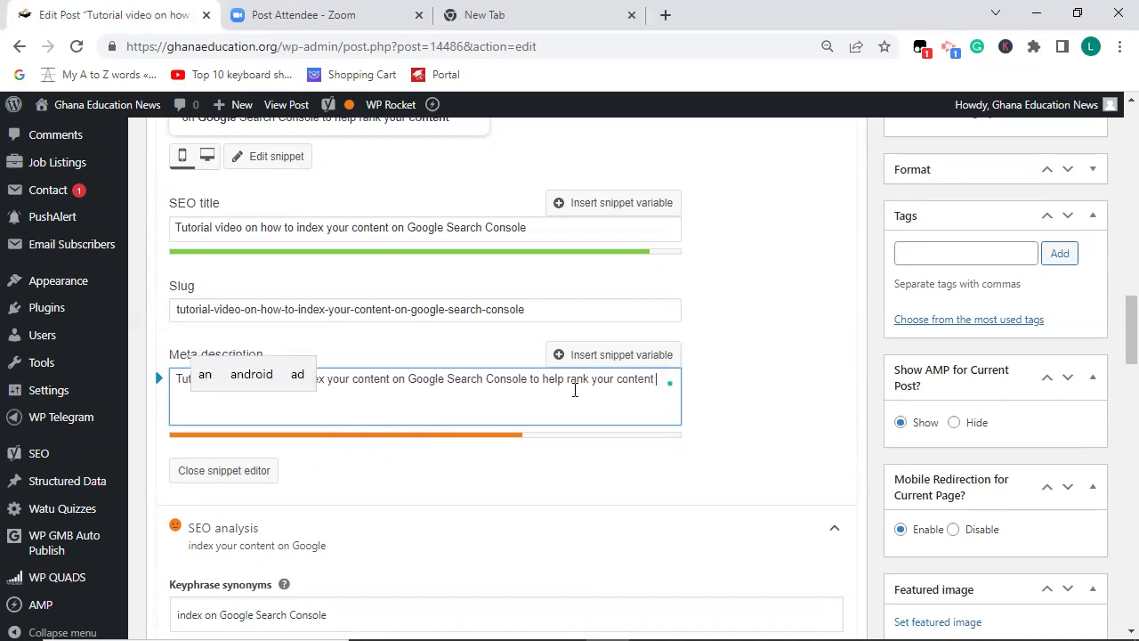
type("and make it vi")
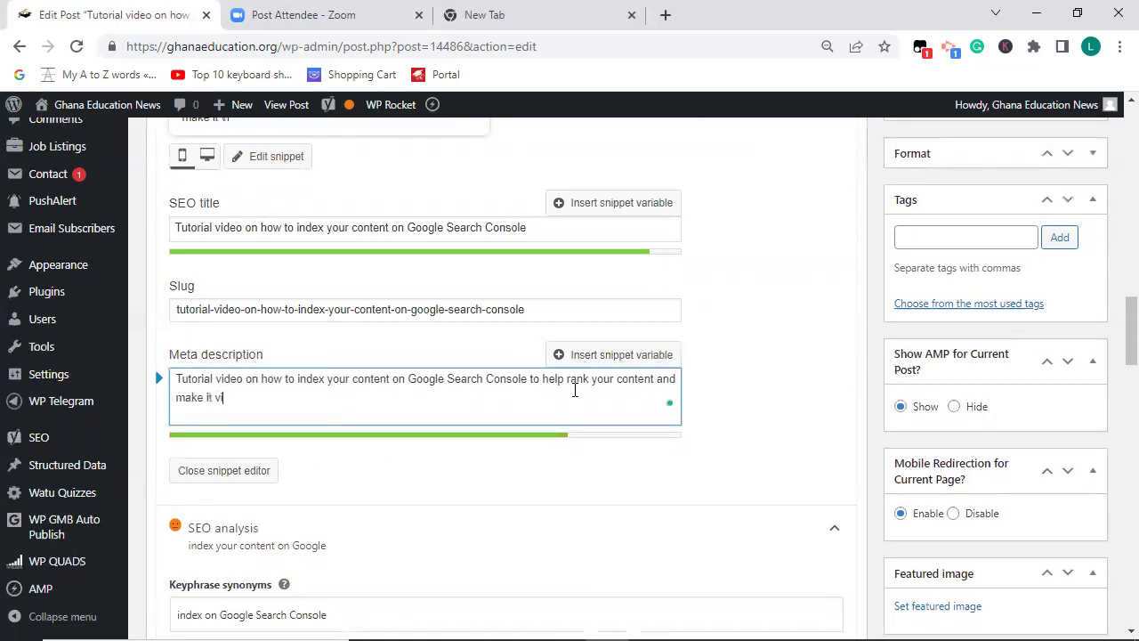
type("sible to potential rea")
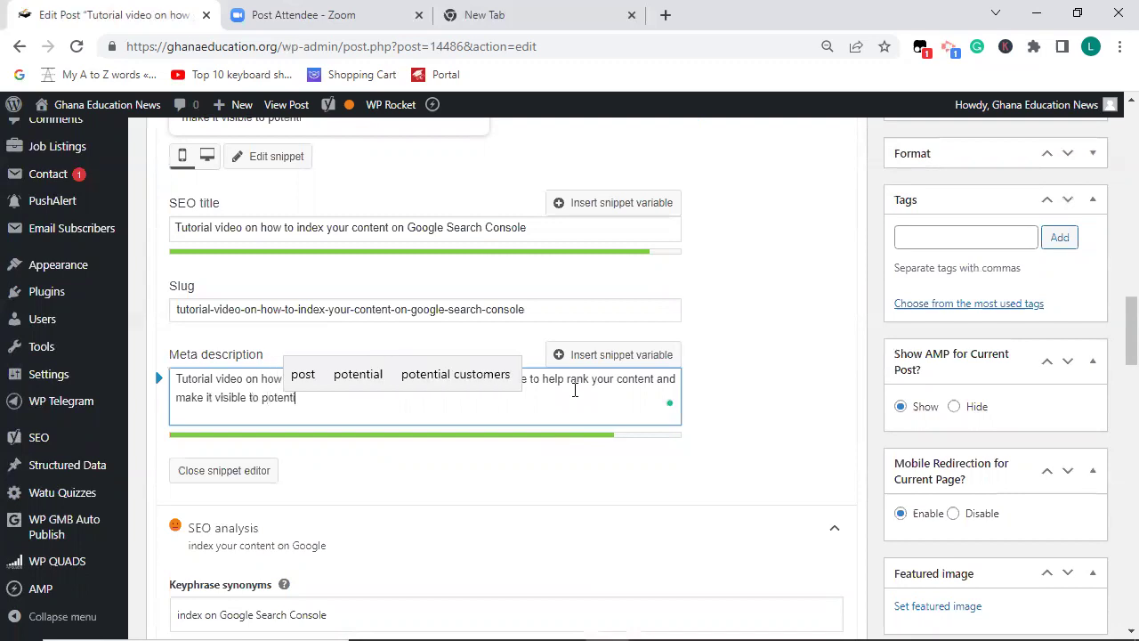
type("der")
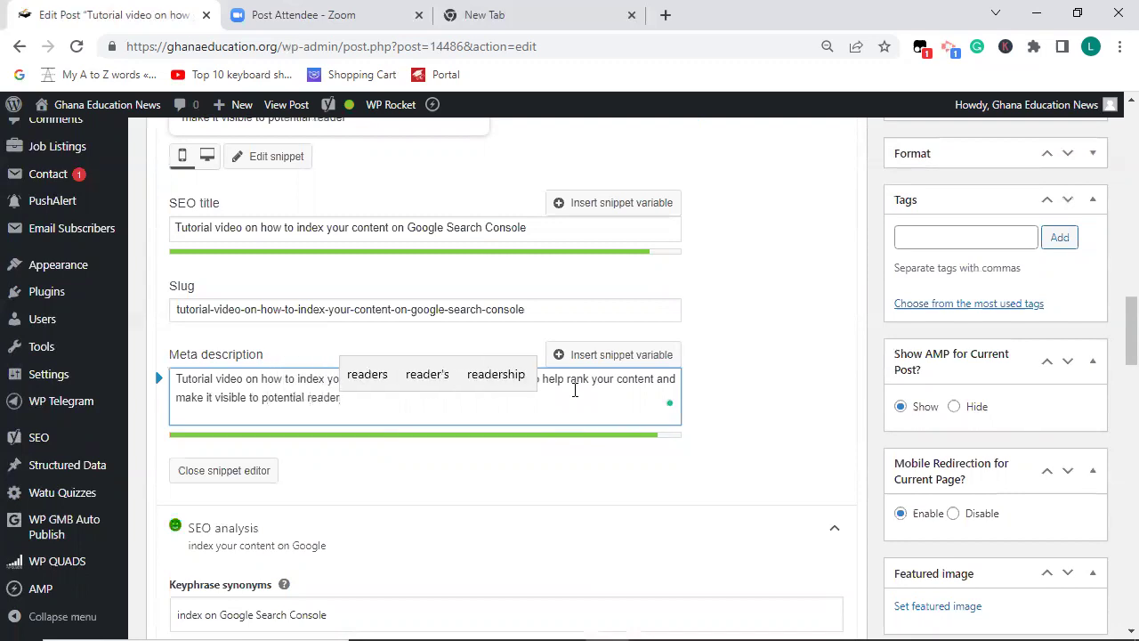
type("s")
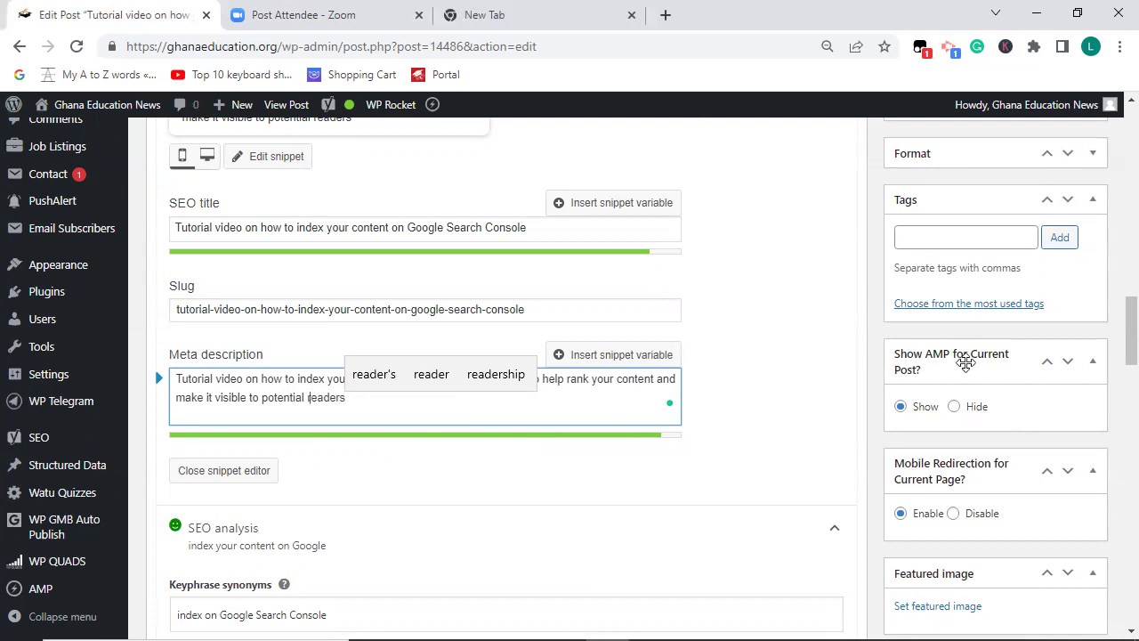
Review the SEO analysis results and select the complete post title
left_click_drag(1112, 355, 1113, 395)
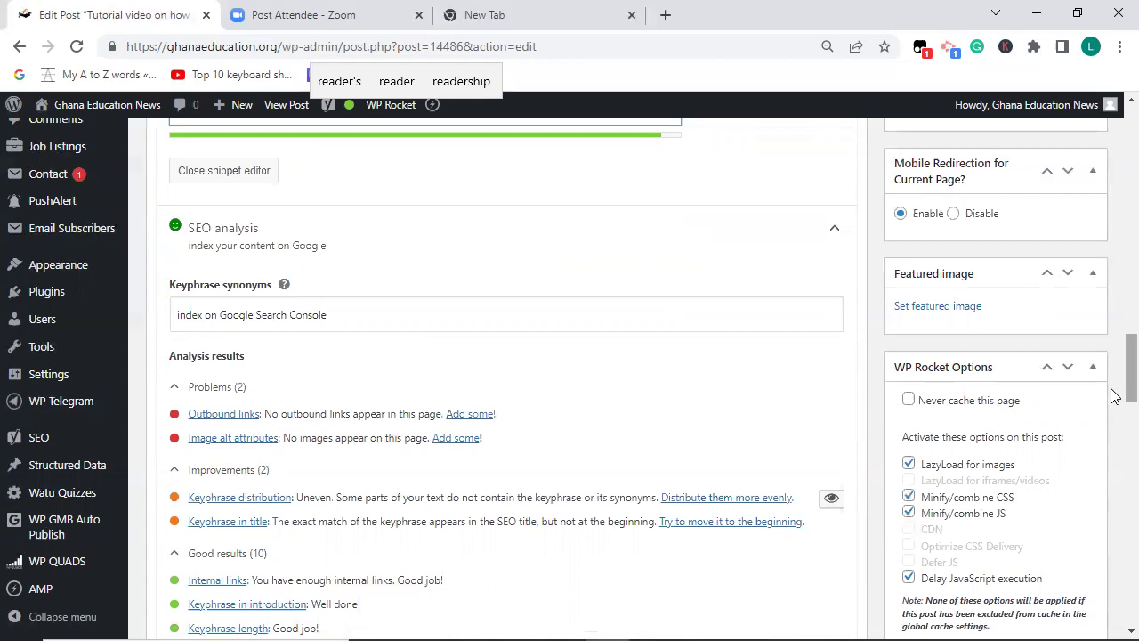
left_click_drag(1113, 396, 1115, 396)
scroll(1113, 397, "up", 1)
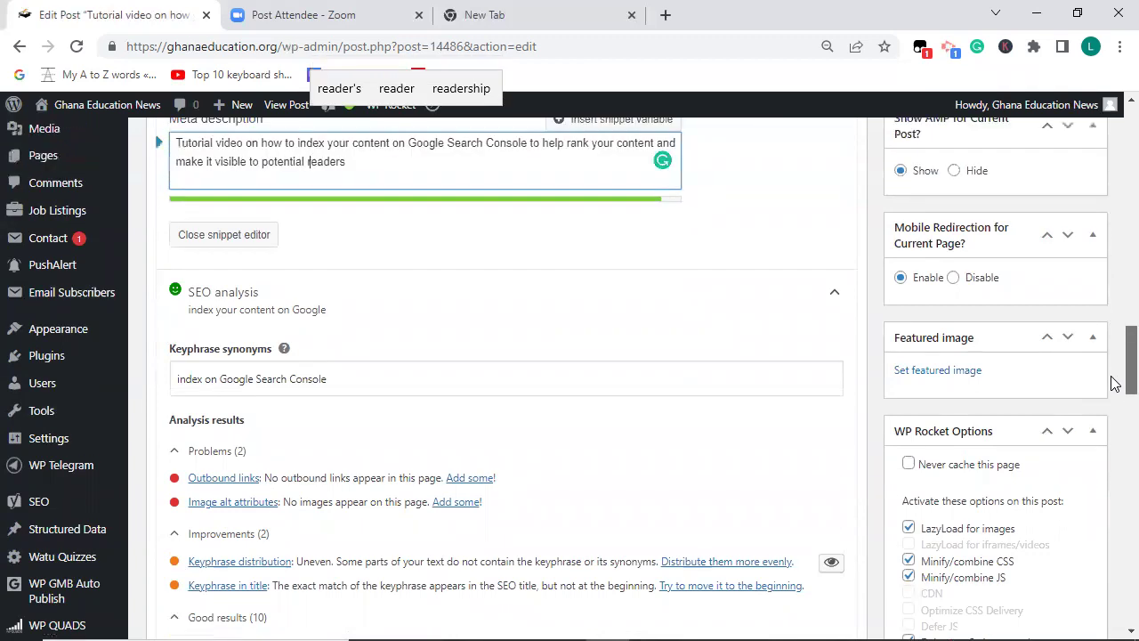
scroll(1114, 303, "up", 20)
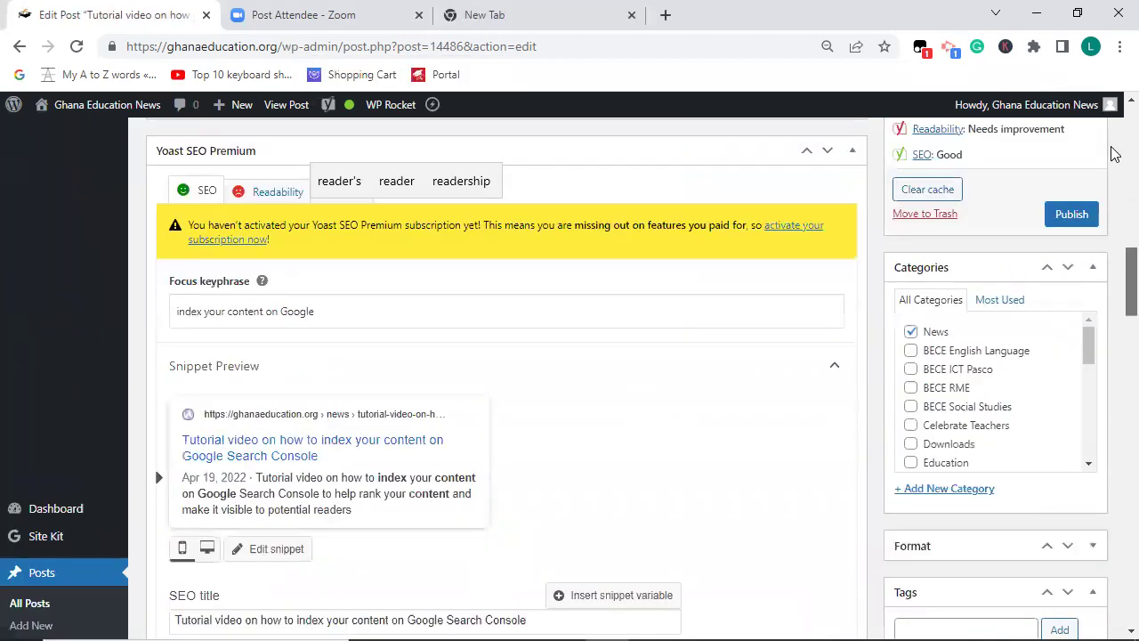
left_click(670, 365)
key("ctrl+a")
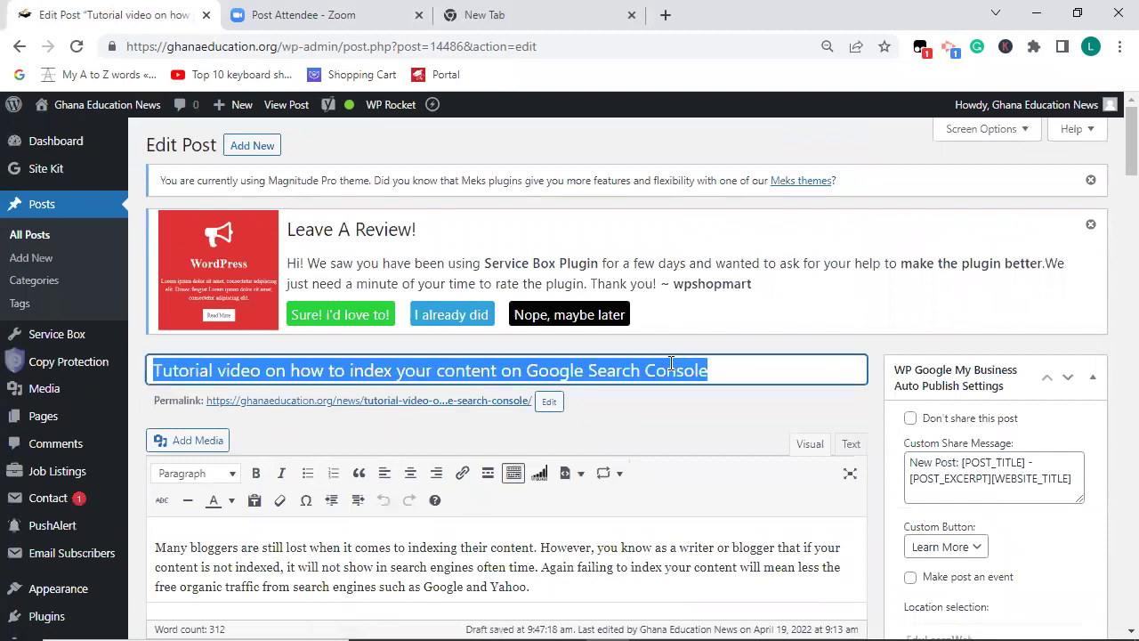
key("End")
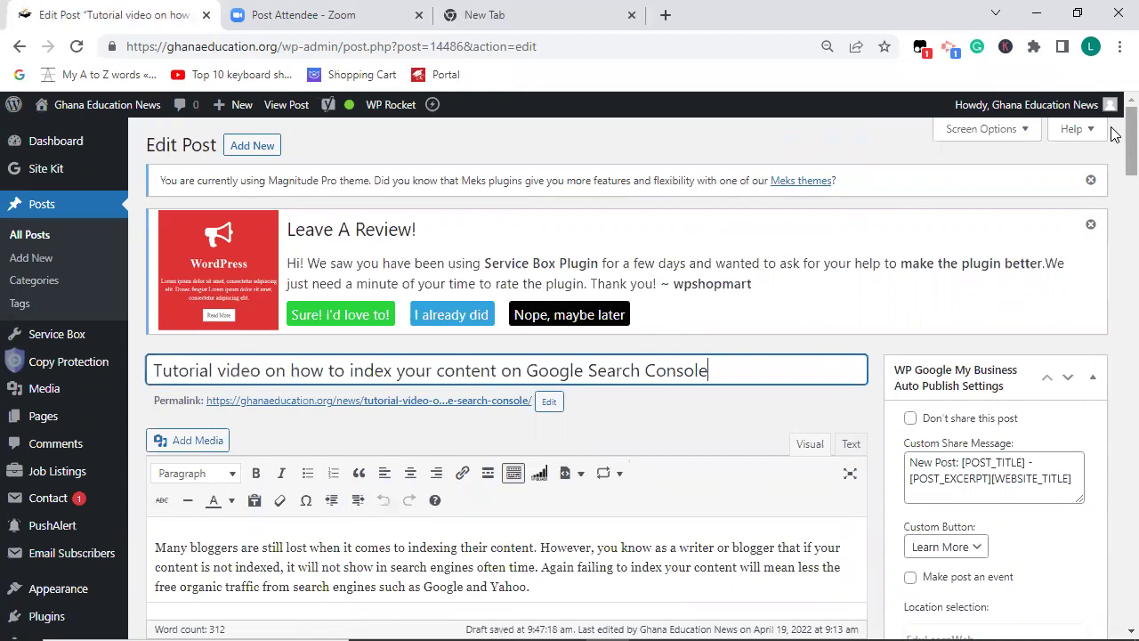
Search the media library for "seo" as featured image and select the picture of a hand holding the SEO letters
scroll(1112, 147, "down", 2)
left_click_drag(1110, 169, 1114, 350)
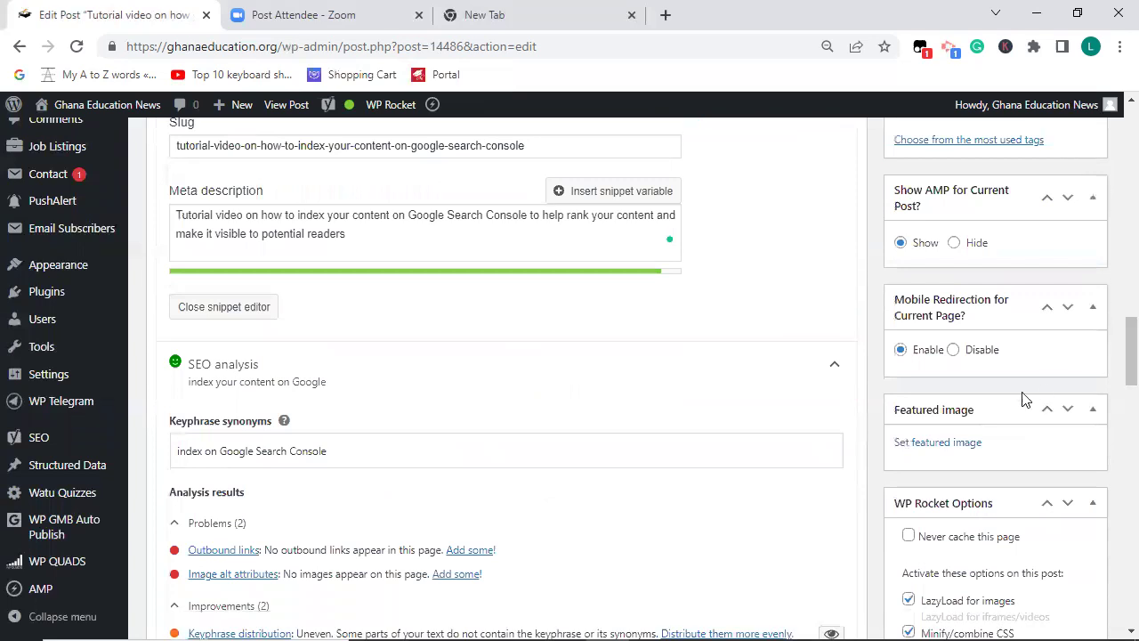
left_click(943, 450)
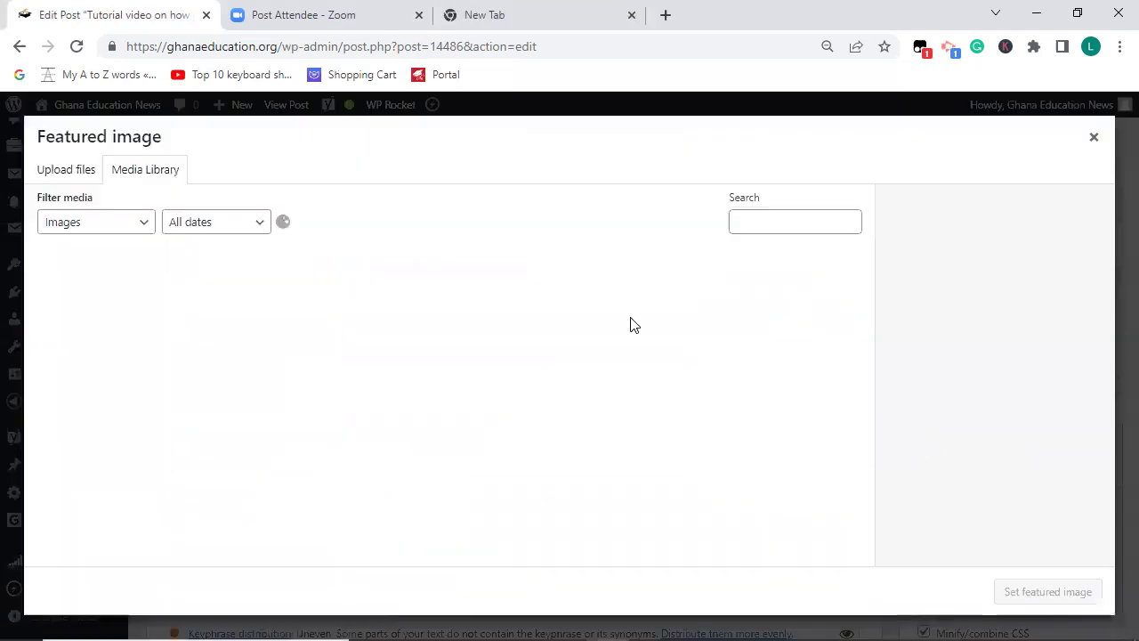
left_click(750, 223)
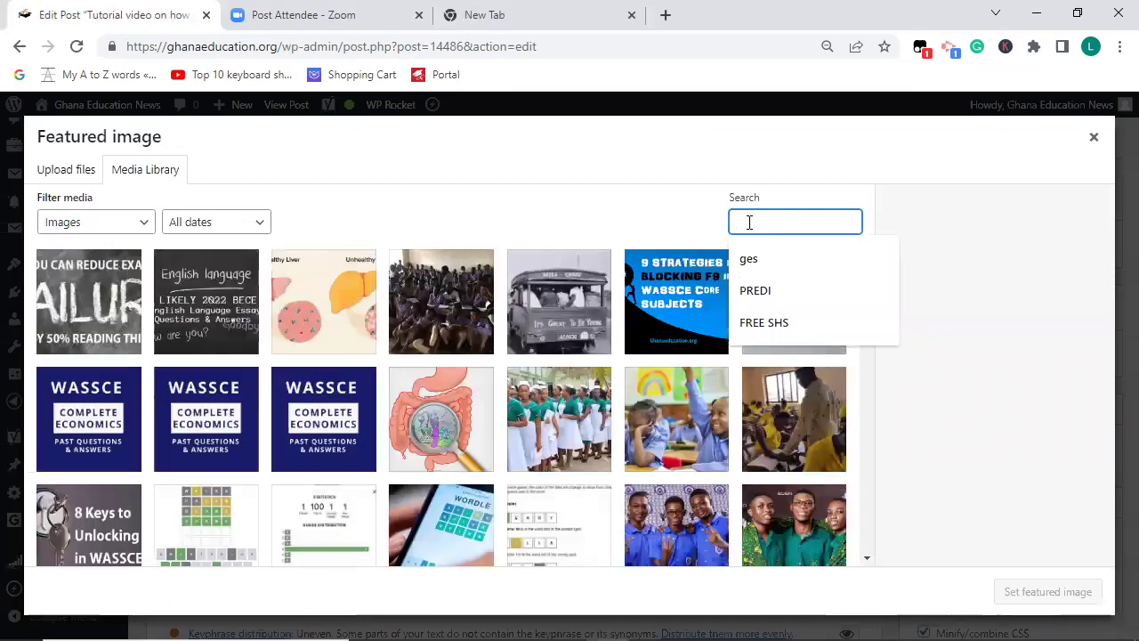
type("seo")
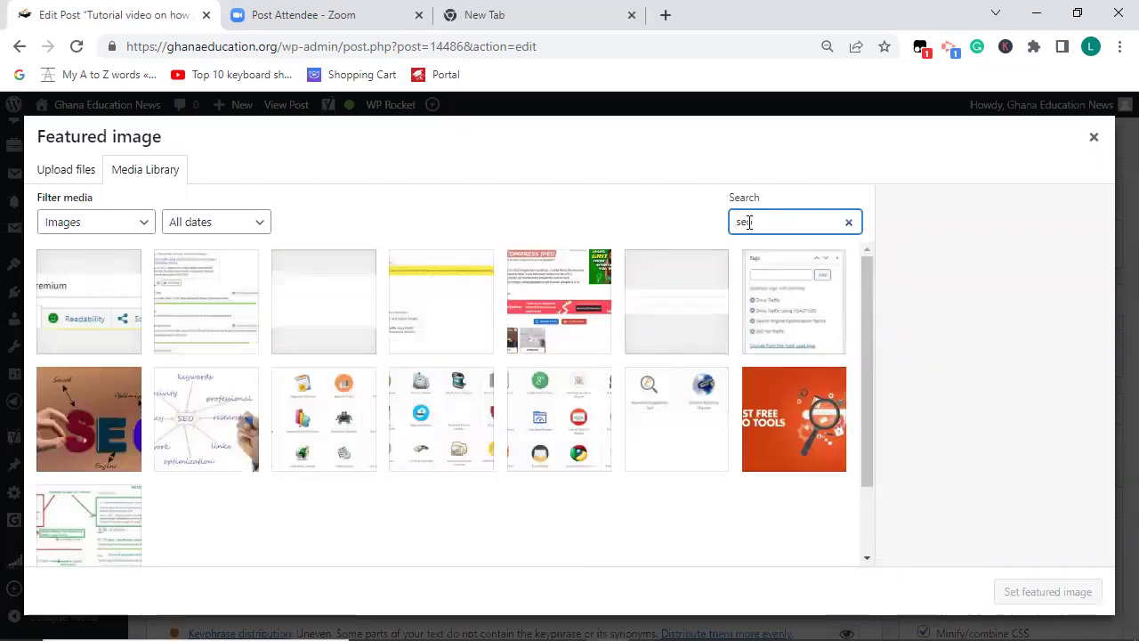
left_click(101, 430)
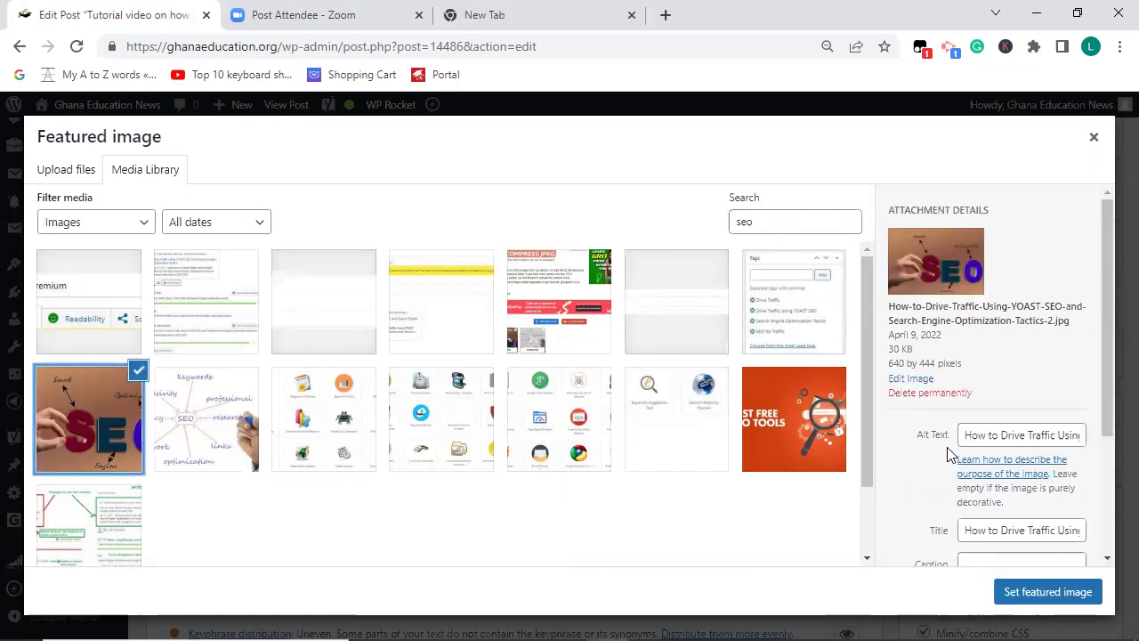
Insert the copied post title into the selected picture's alt text and set the picture as the featured image
left_click(964, 436)
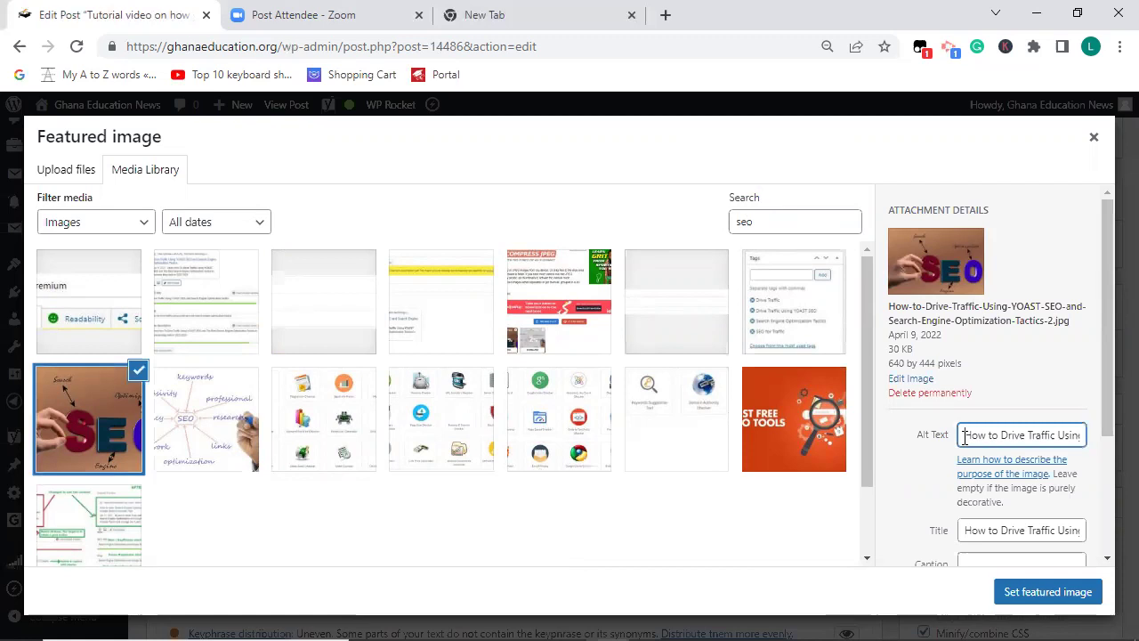
key("End")
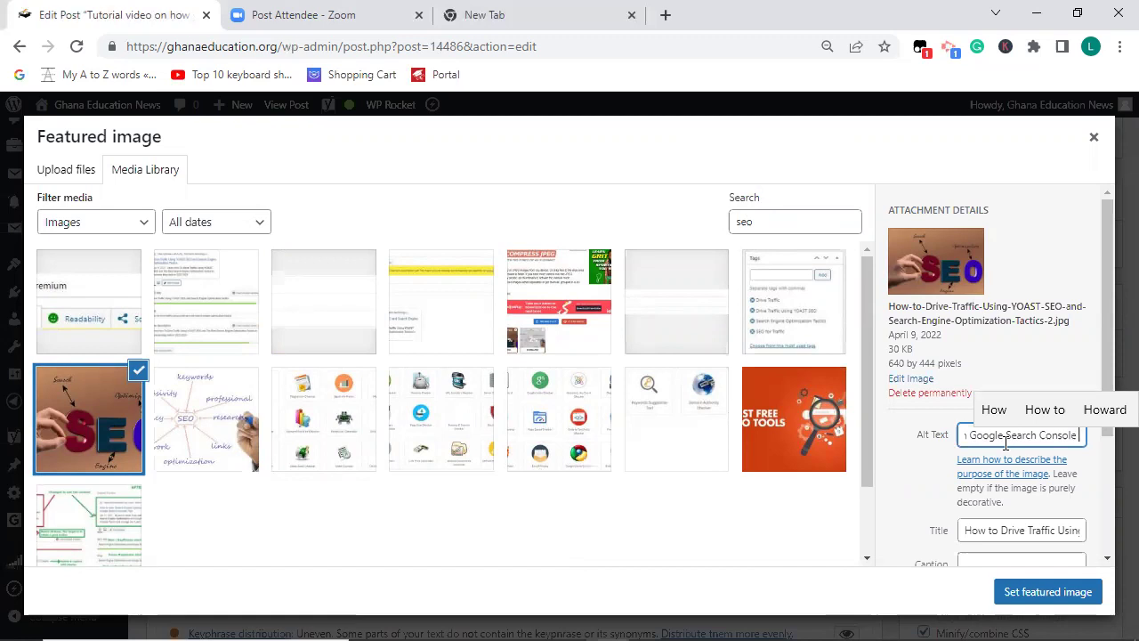
left_click(1014, 593)
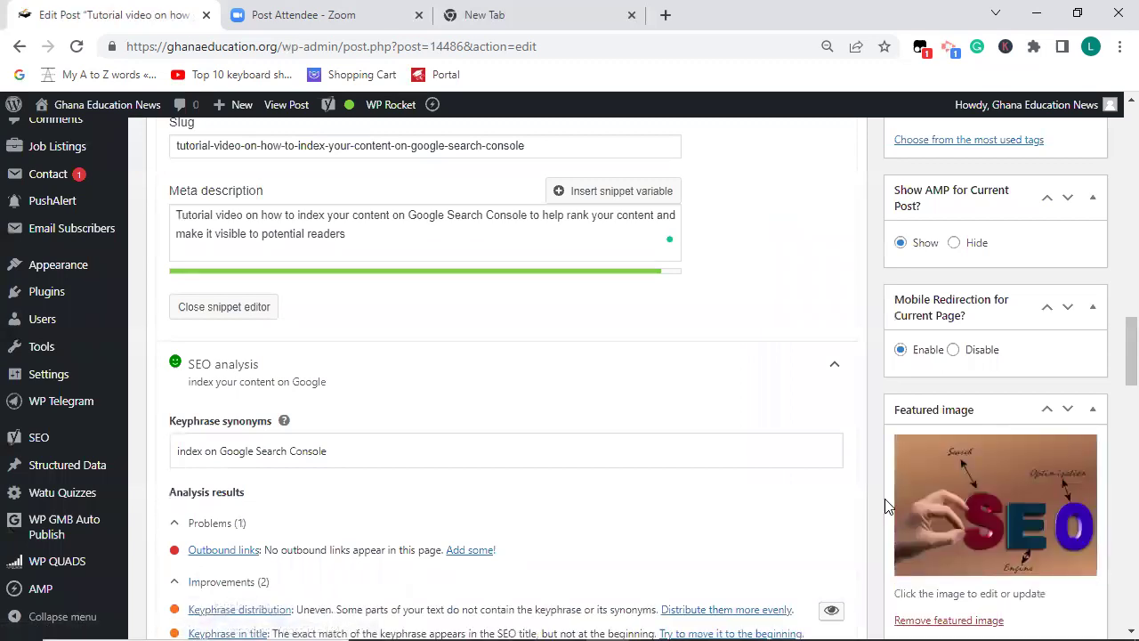
Restore the browser window to a smaller size and open seotoolswizard.com in a new tab
scroll(1111, 356, "down", 1)
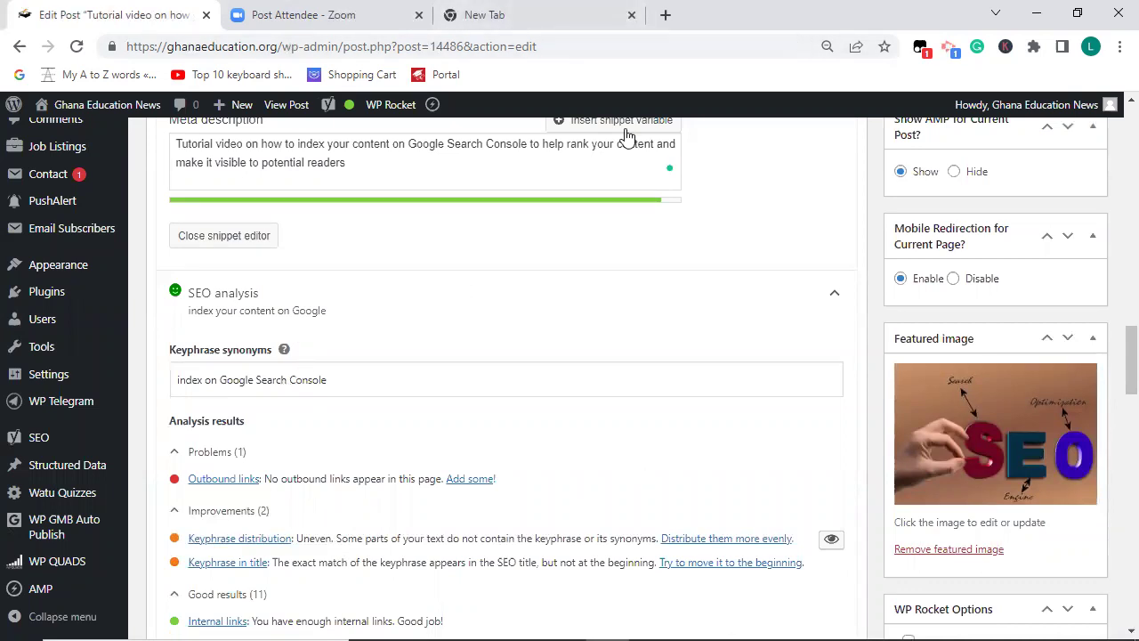
left_click(1077, 15)
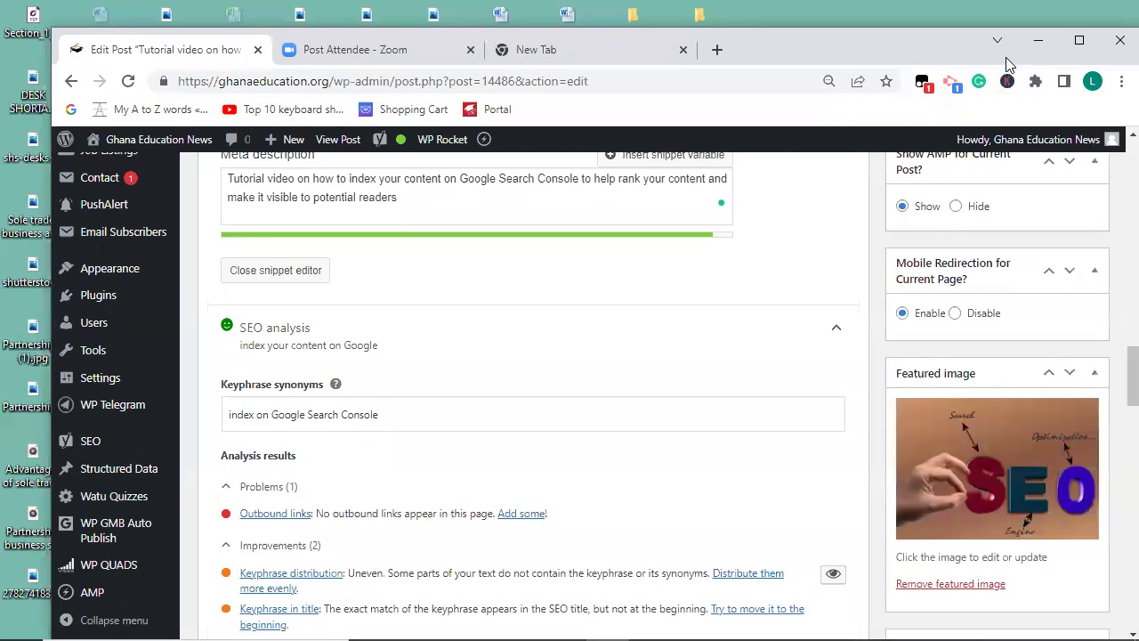
scroll(947, 128, "up", 10)
left_click_drag(702, 62, 646, 157)
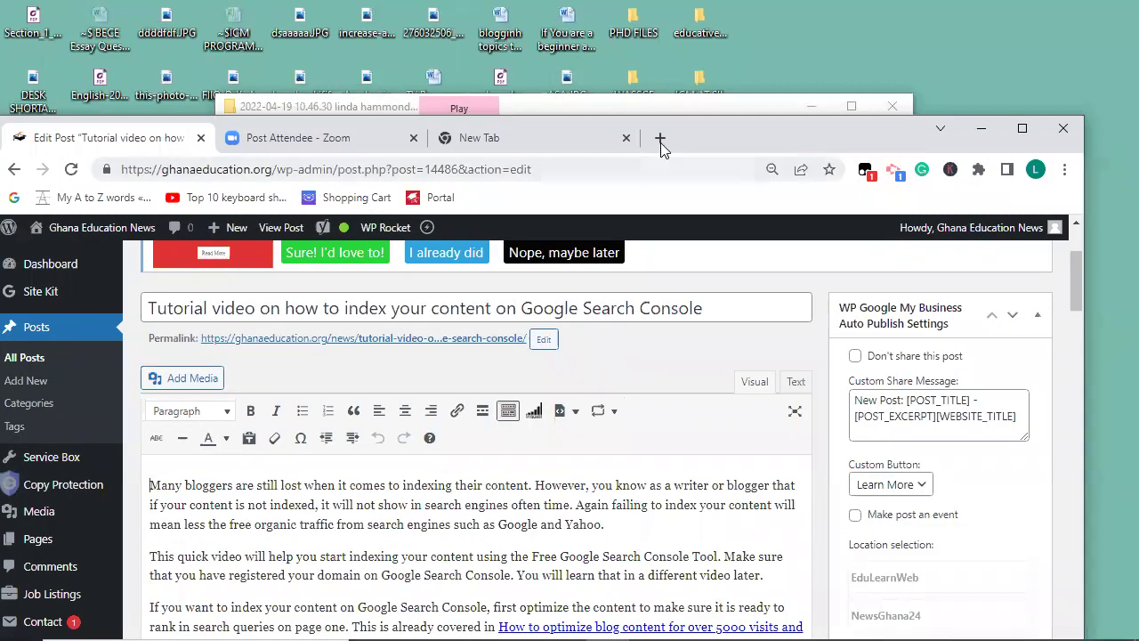
left_click(660, 140)
left_click(502, 171)
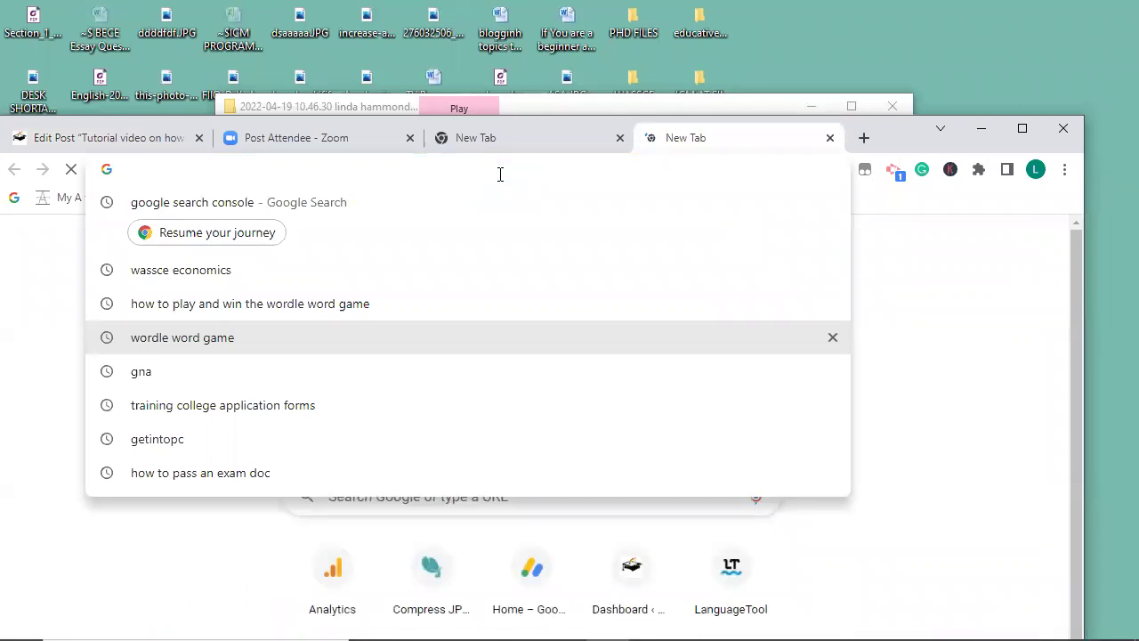
type("seo")
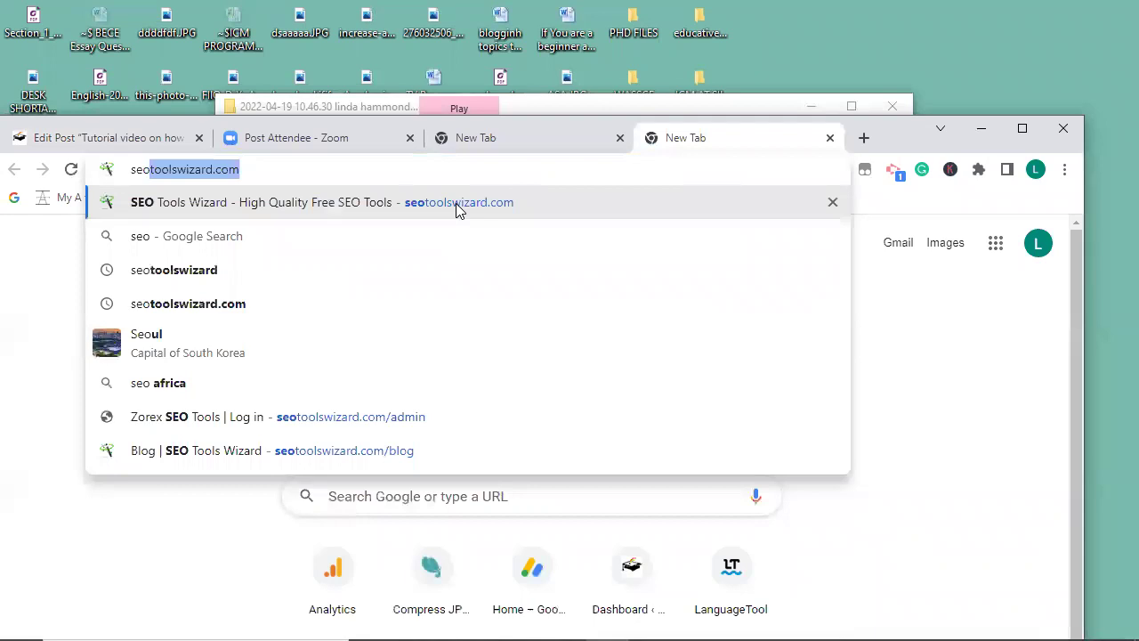
left_click(456, 208)
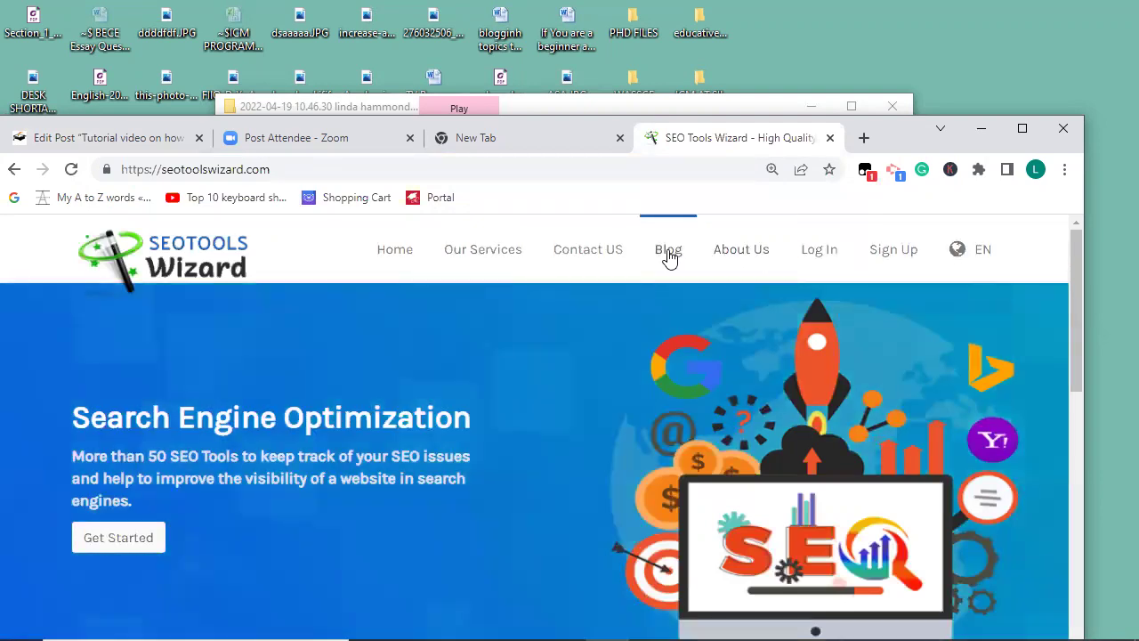
Find the post "6 Smart and Quick Ways To New & Struggling Websites For SEO Wins" on the blog's page 2 and copy its title
left_click(669, 256)
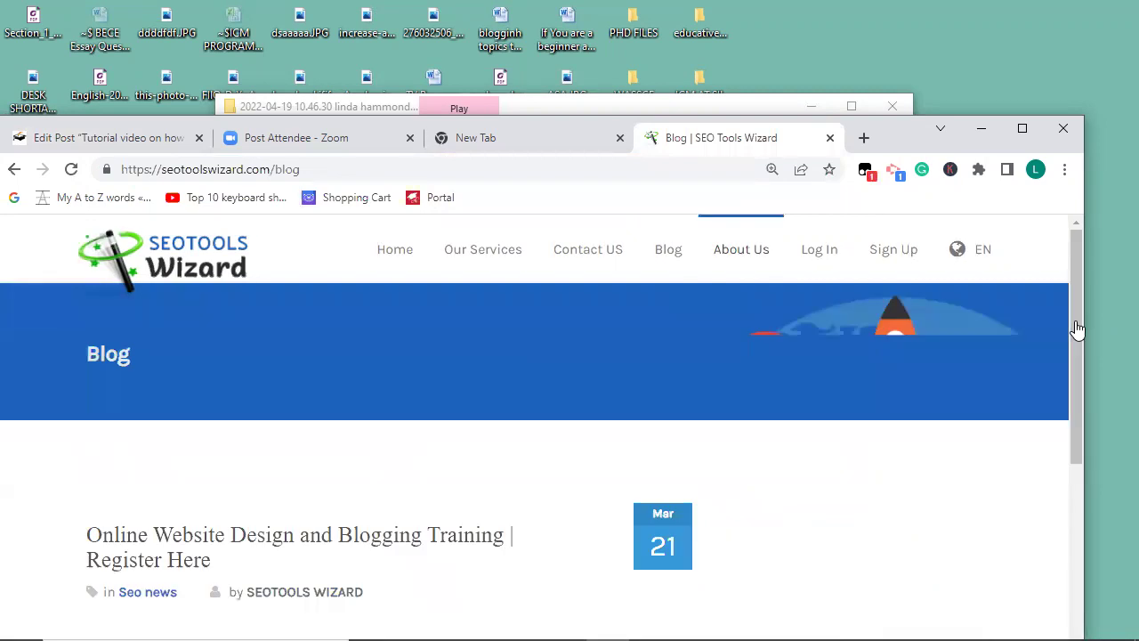
left_click_drag(1074, 317, 1113, 621)
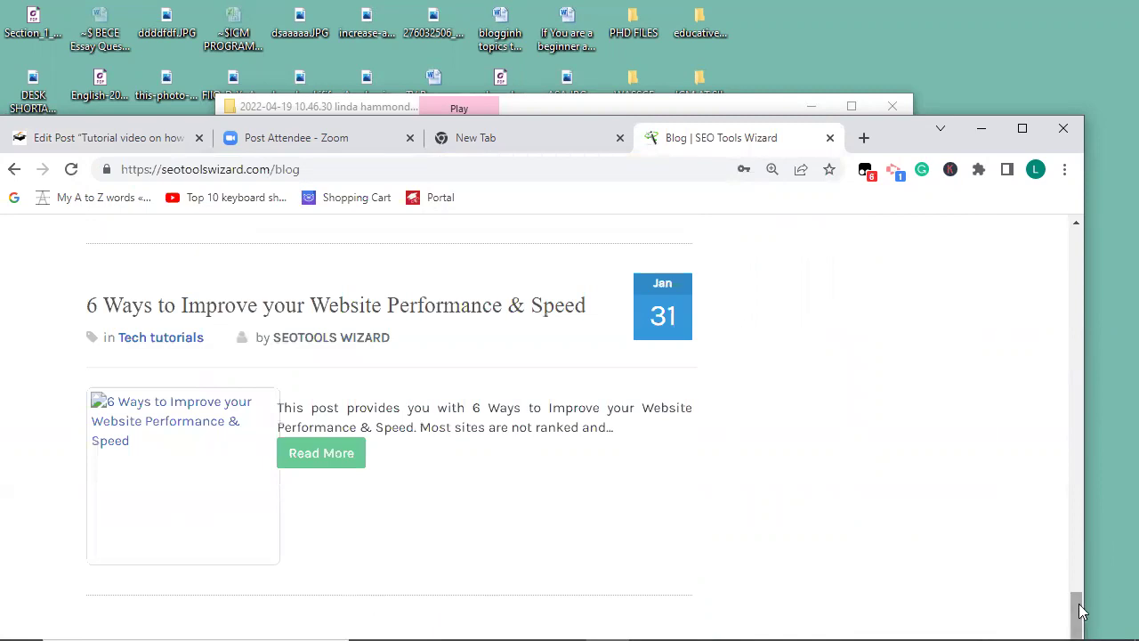
left_click(388, 600)
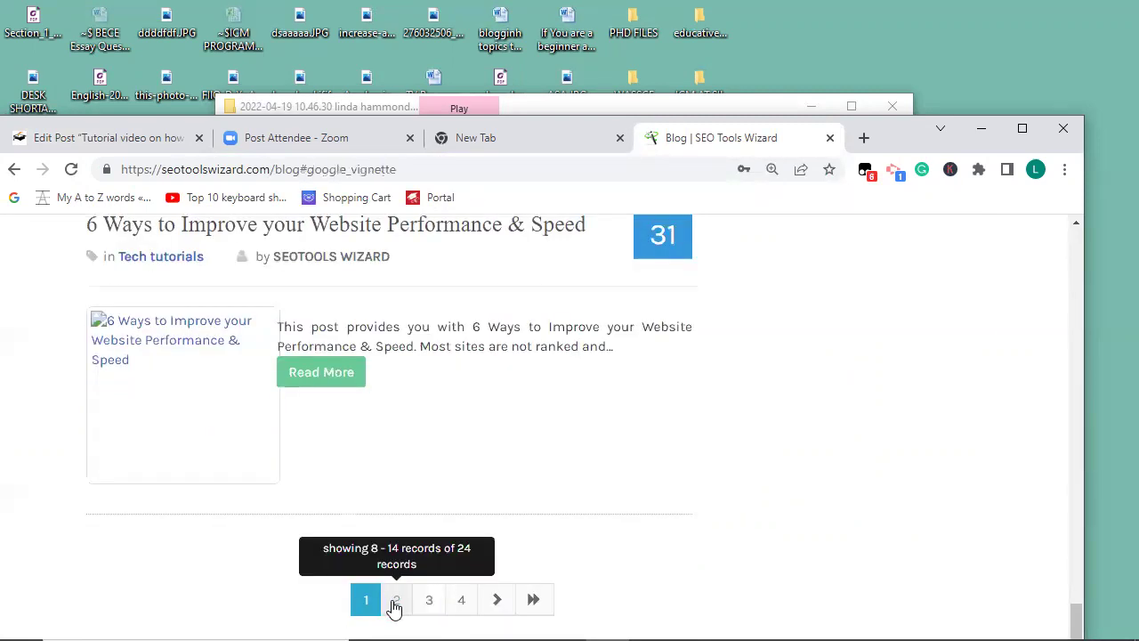
left_click(733, 397)
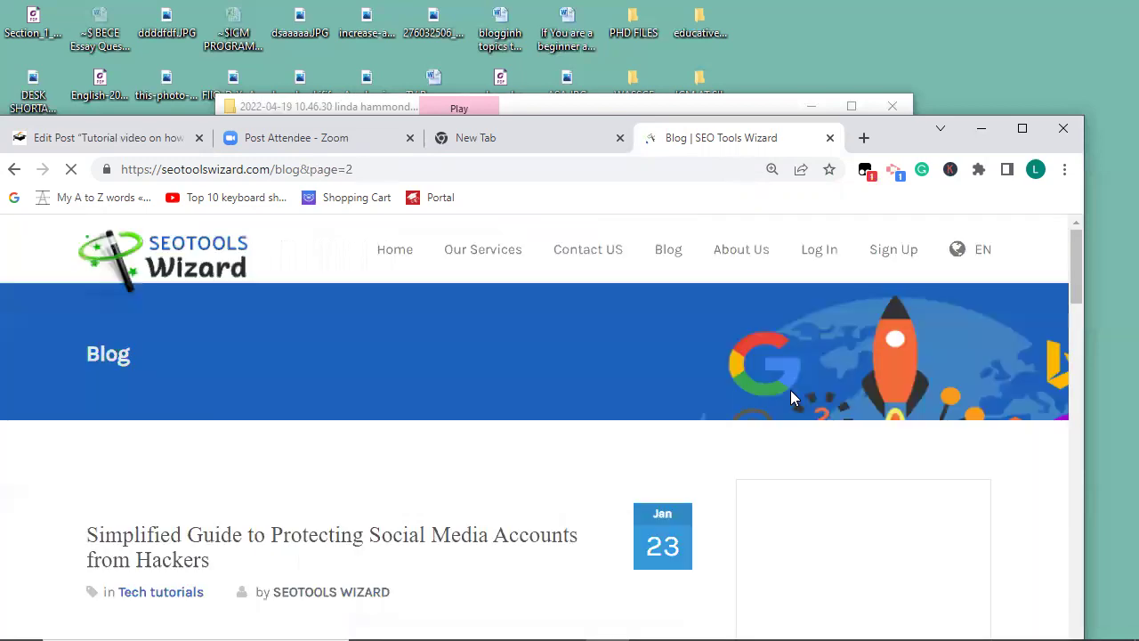
left_click_drag(1077, 276, 1103, 512)
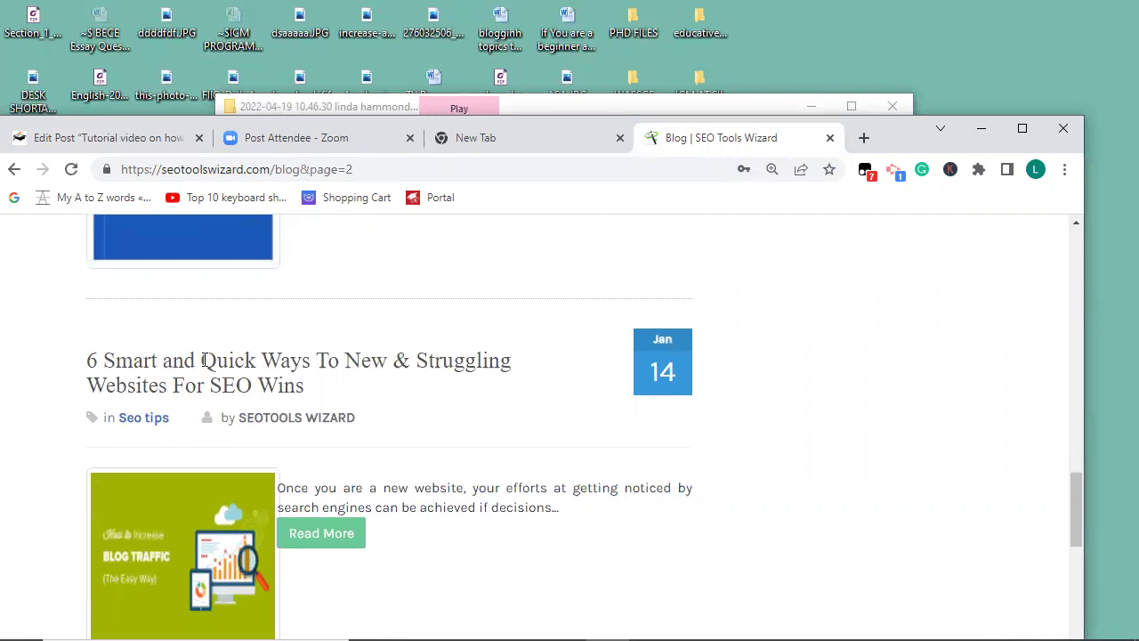
triple_click(250, 364)
key("ctrl+c")
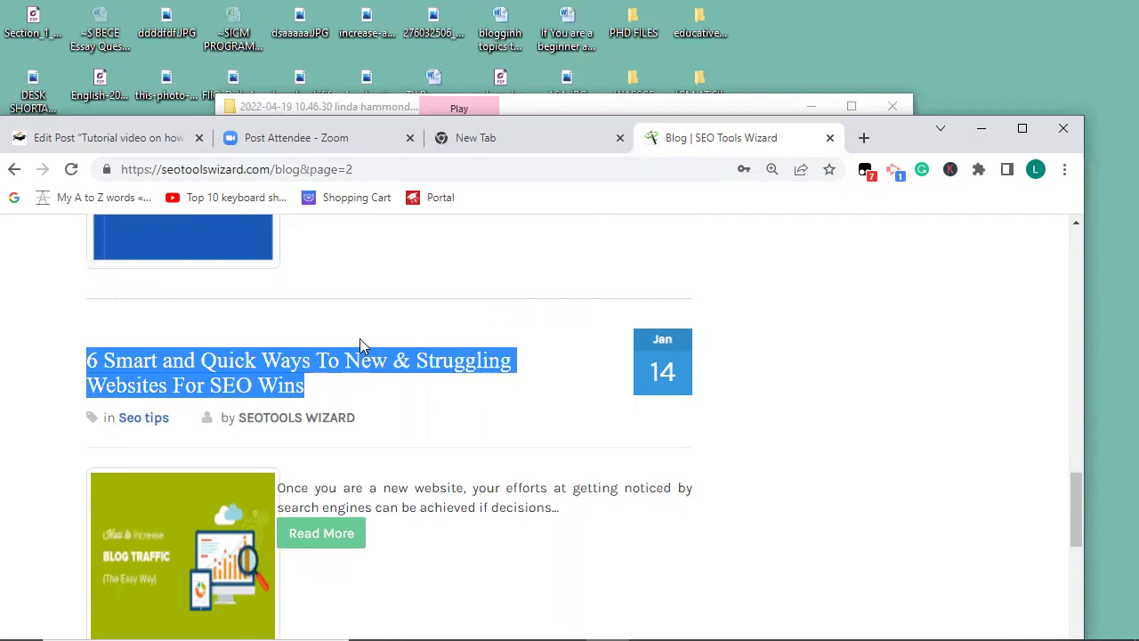
Return to the post editor and add "READ:" with the copied blog title below the paragraph about driving traffic using YOAST SEO
left_click(151, 147)
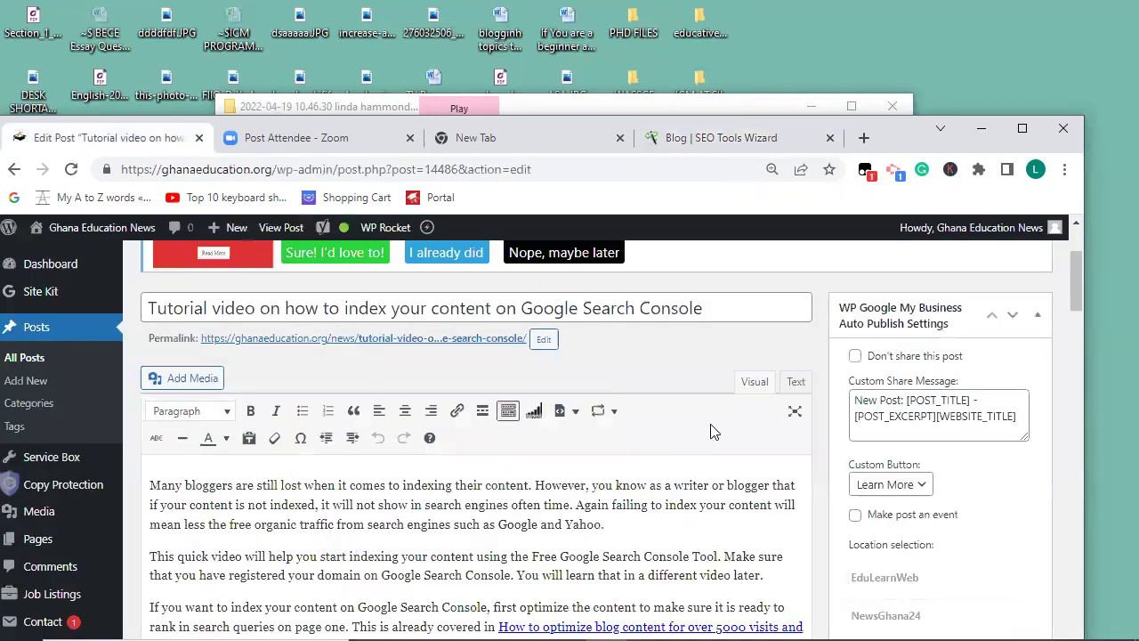
left_click_drag(1070, 268, 1083, 308)
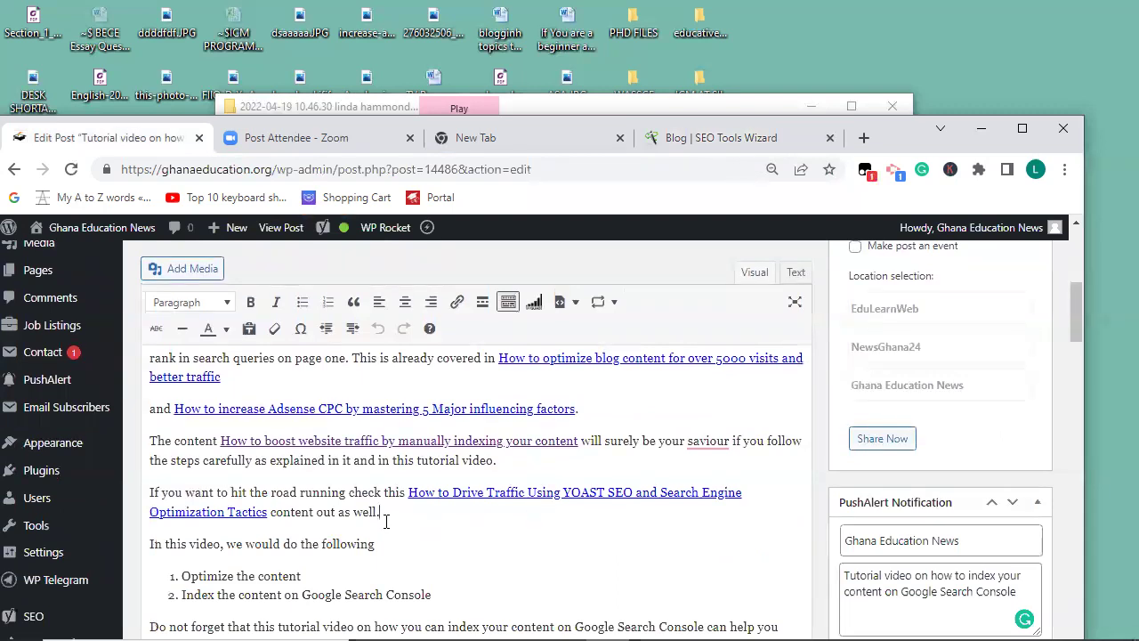
key("Return")
key("Return")
type("READ:")
key("ctrl+v")
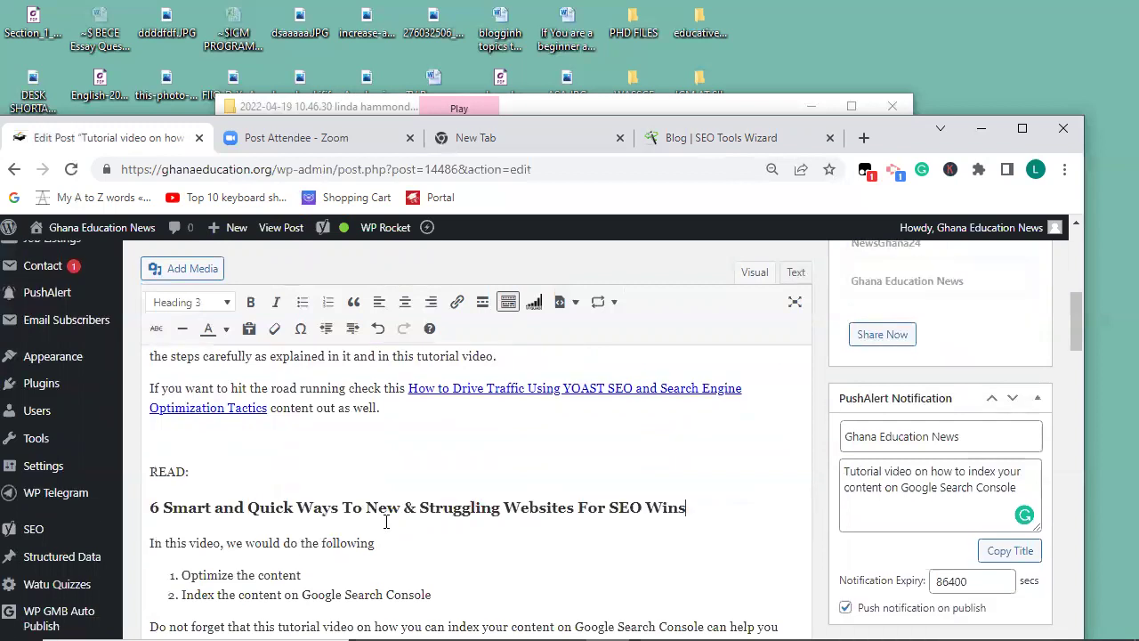
Merge the blog title into the READ: line as paragraph text and copy that post's link address from the SEO Tools Wizard blog
key("BackSpace")
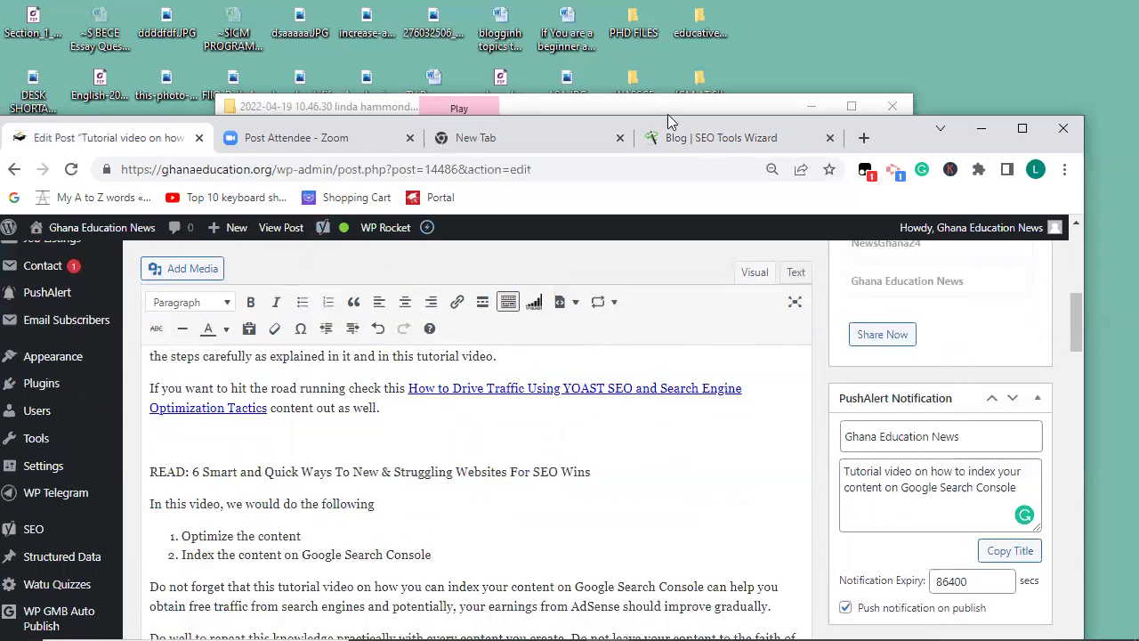
key("ctrl+shift+Tab")
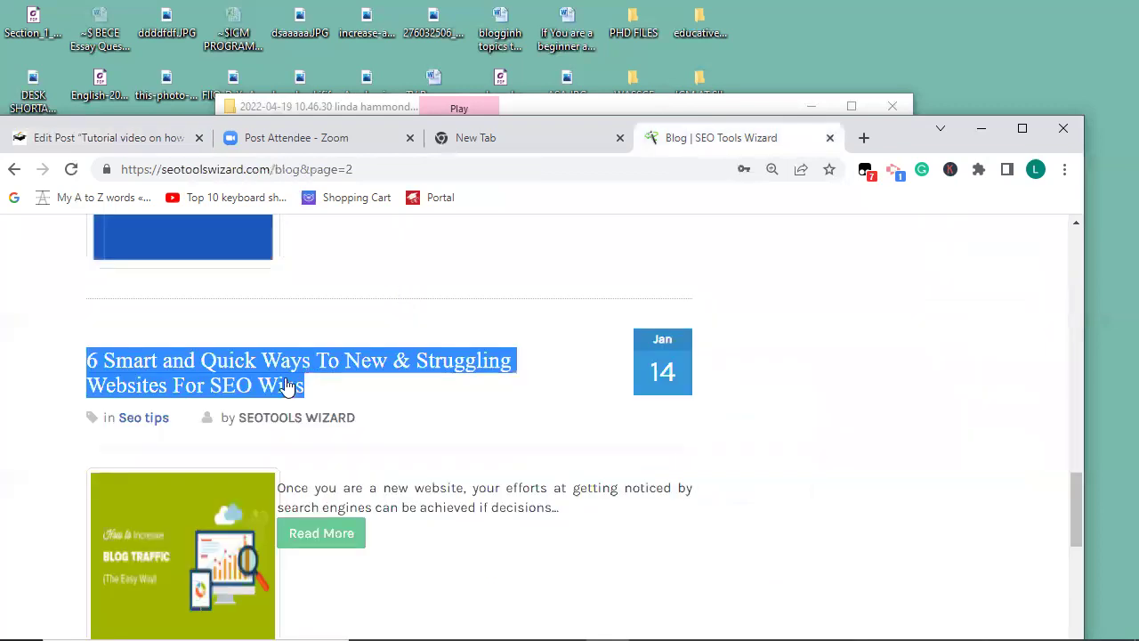
right_click(287, 384)
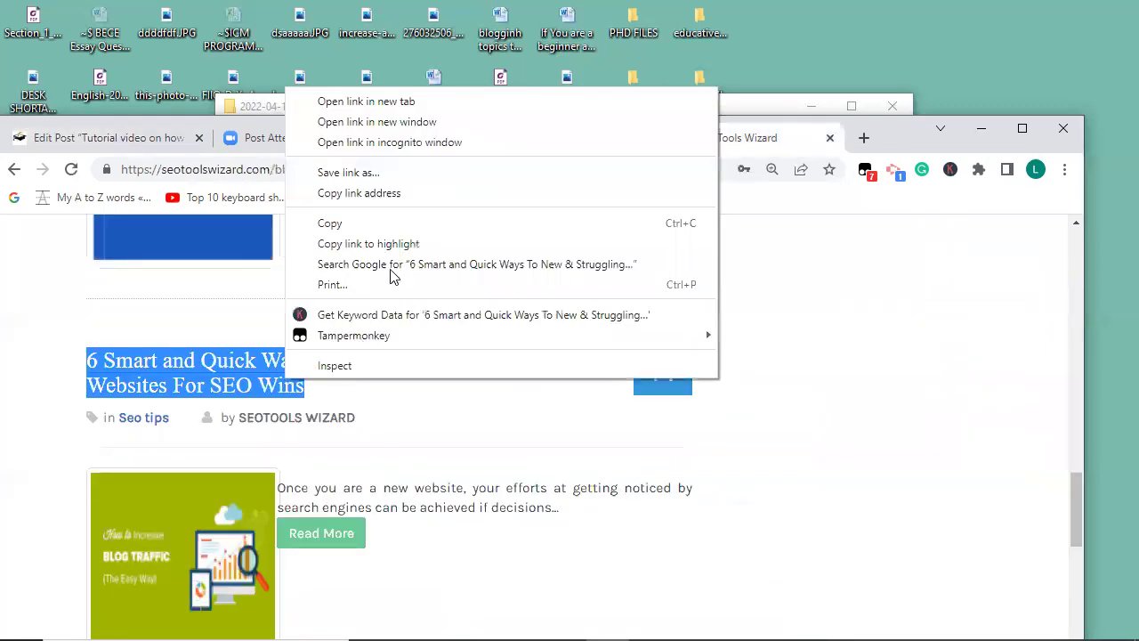
left_click(359, 196)
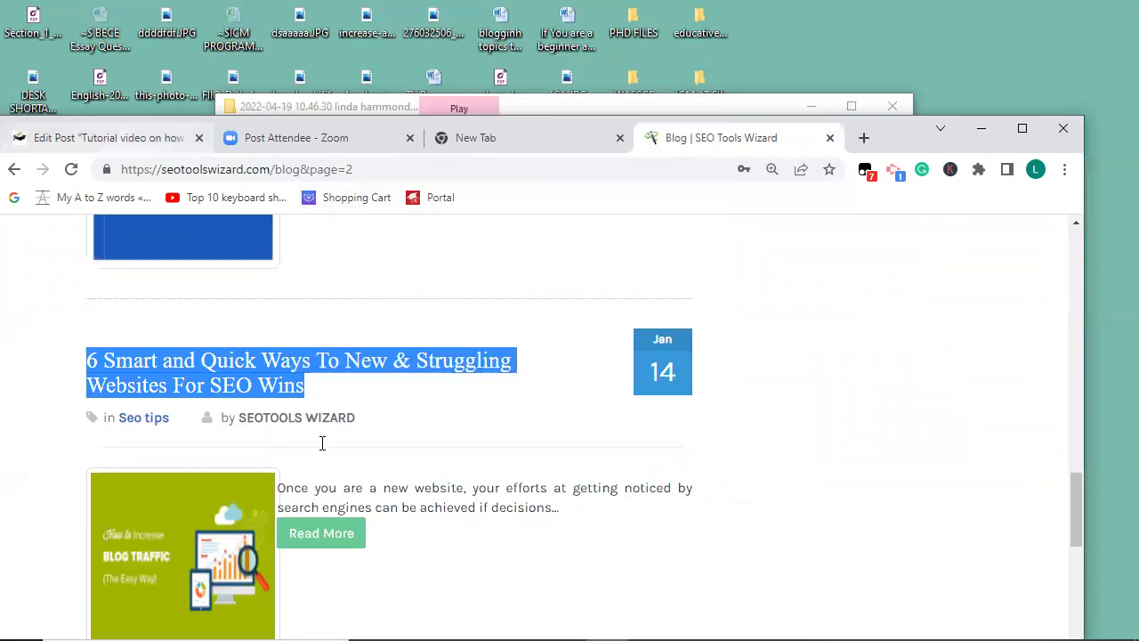
Link the title after READ: in the post to the copied seotoolswizard.com address and make it open in a new tab
key("ctrl+1")
left_click_drag(192, 472, 393, 472)
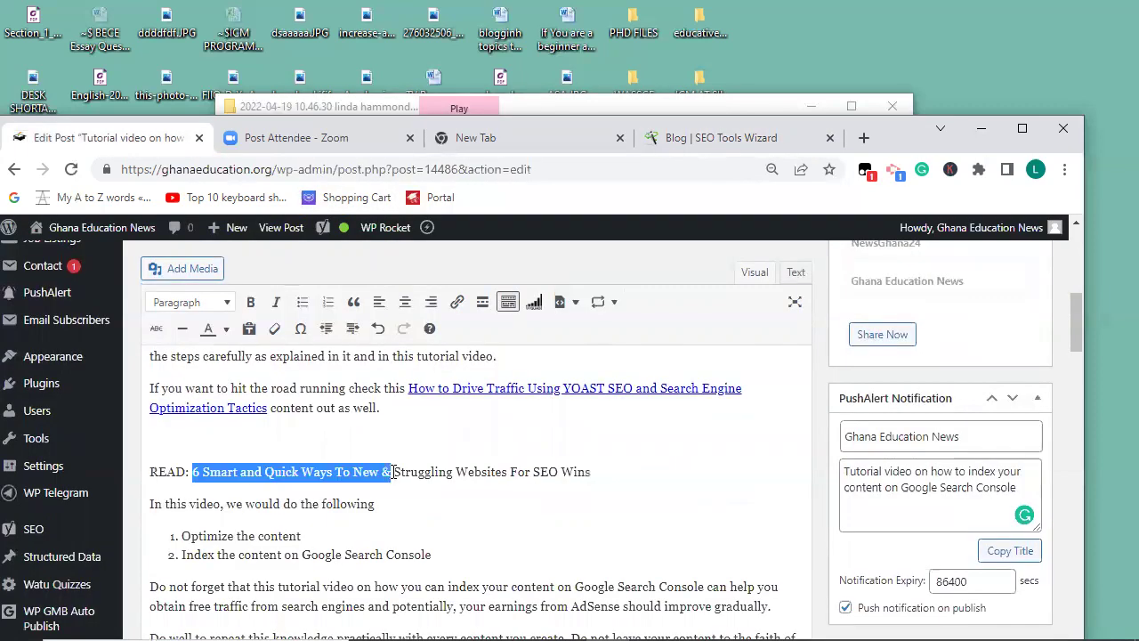
left_click_drag(562, 472, 606, 469)
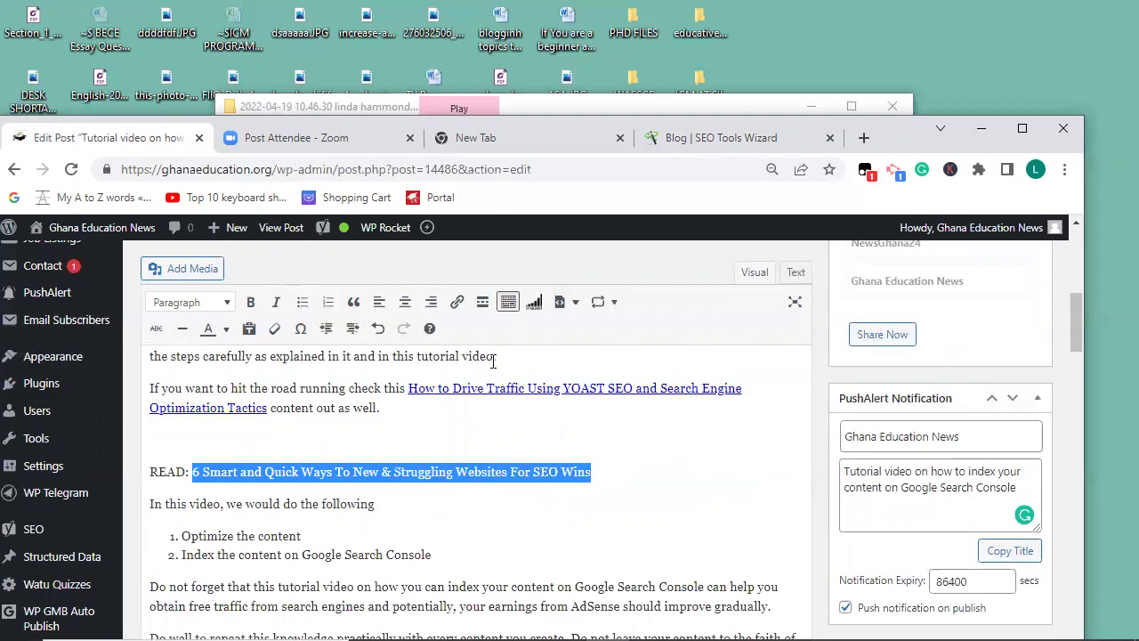
left_click(457, 303)
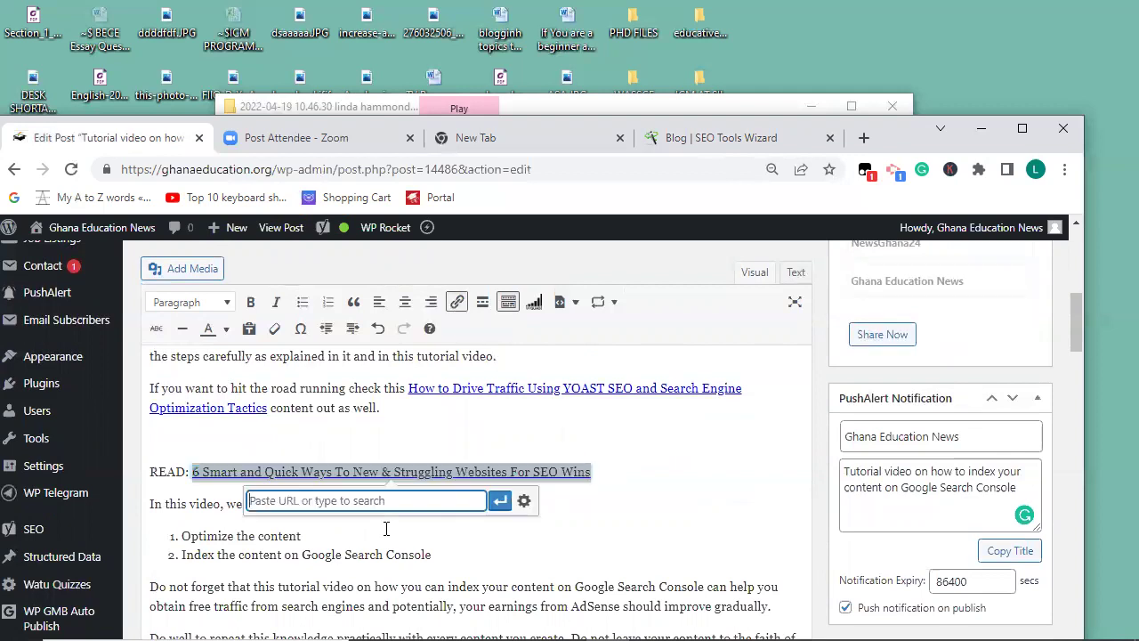
key("ctrl+v")
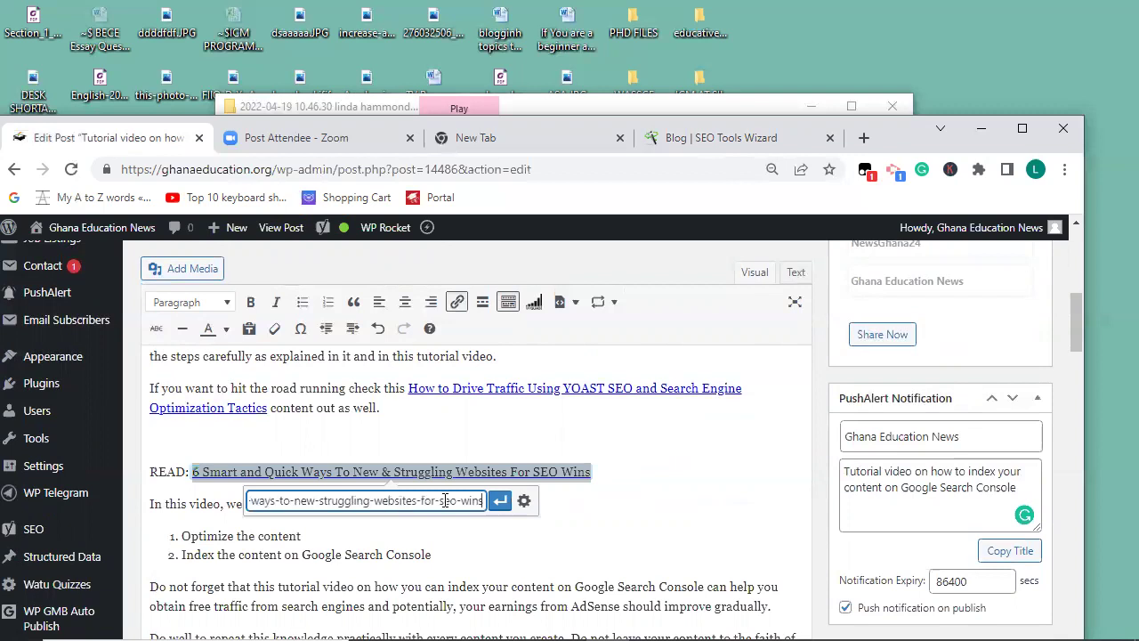
left_click(525, 501)
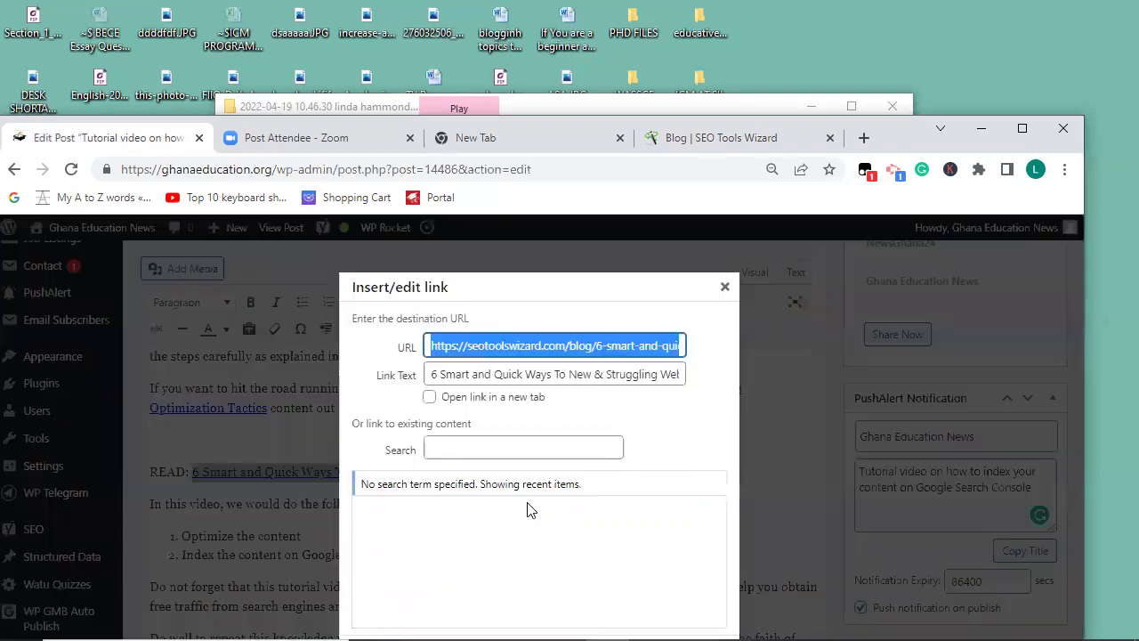
left_click(429, 397)
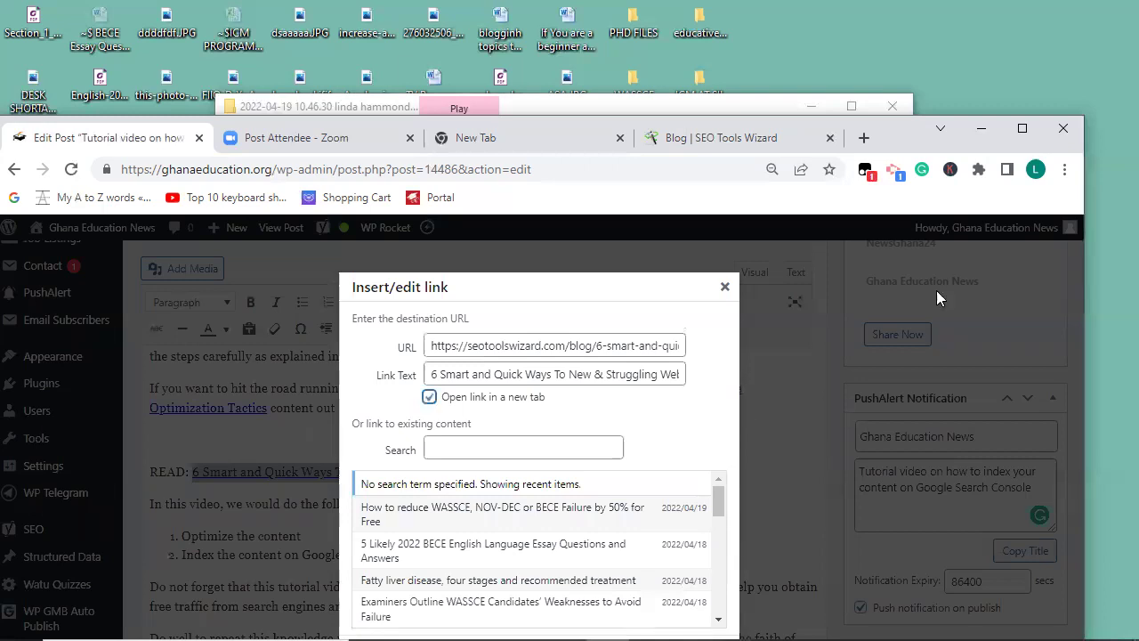
left_click(1020, 131)
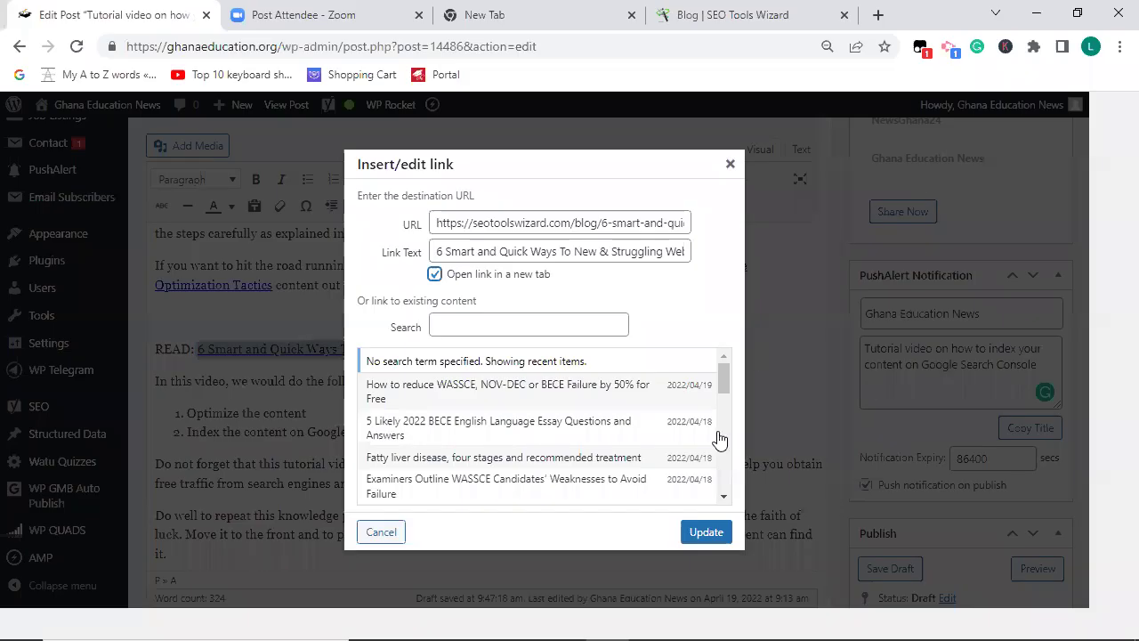
left_click(725, 547)
Inspect the destinations of the READ: link, the YOAST SEO traffic link and the blog content optimization link in the post body
left_click(573, 444)
left_click(542, 331)
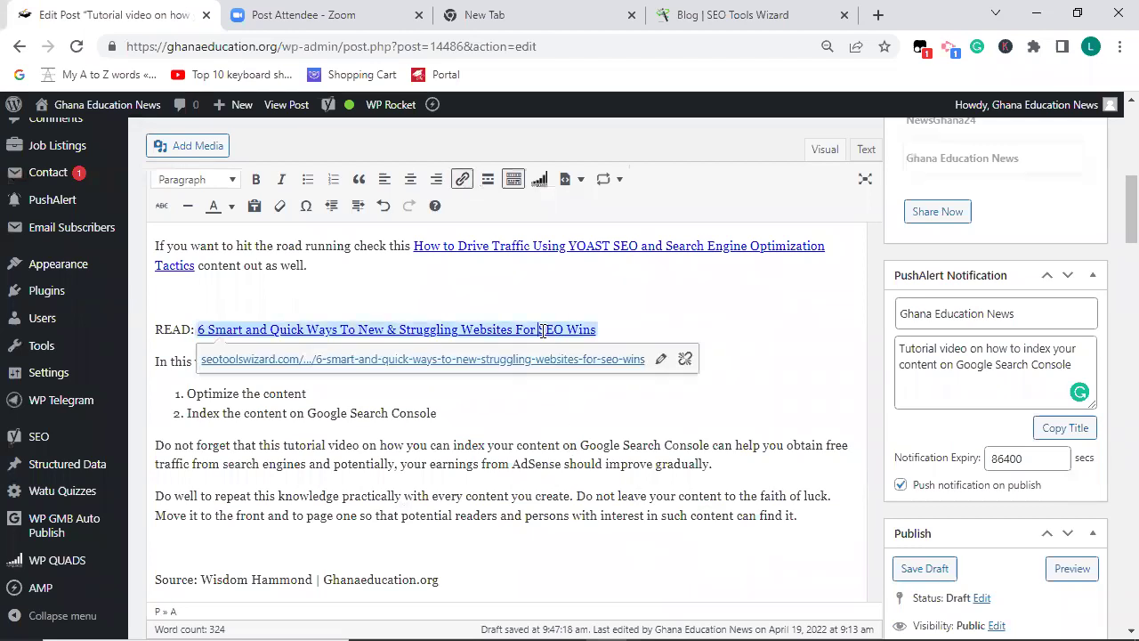
left_click(479, 246)
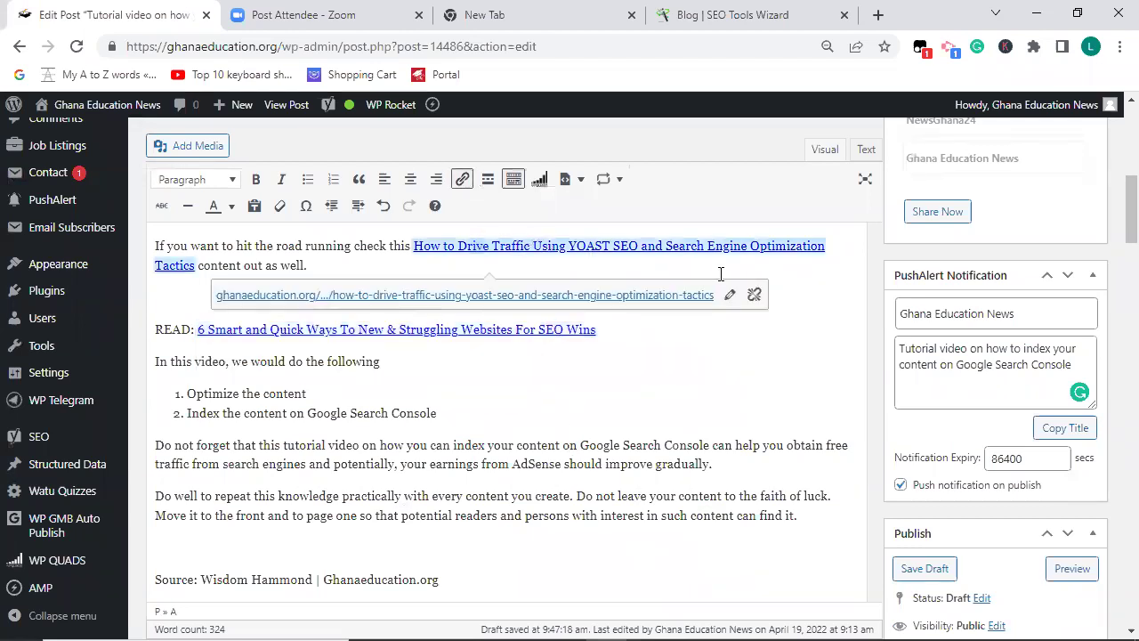
scroll(1115, 205, "up", 1)
scroll(1115, 204, "up", 2)
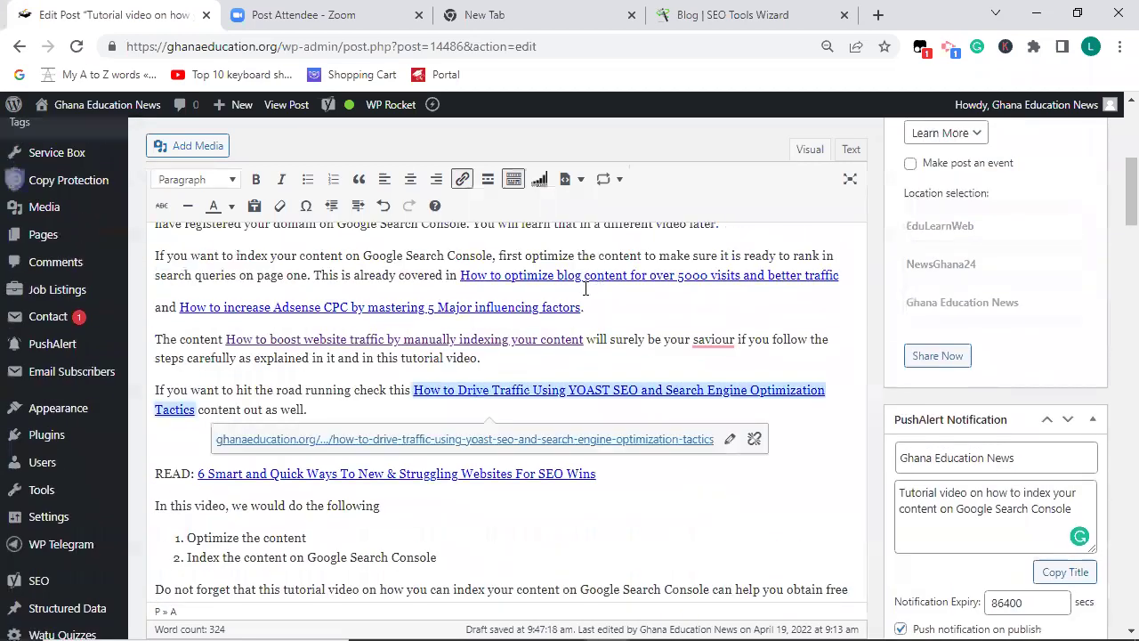
left_click(516, 301)
left_click(494, 273)
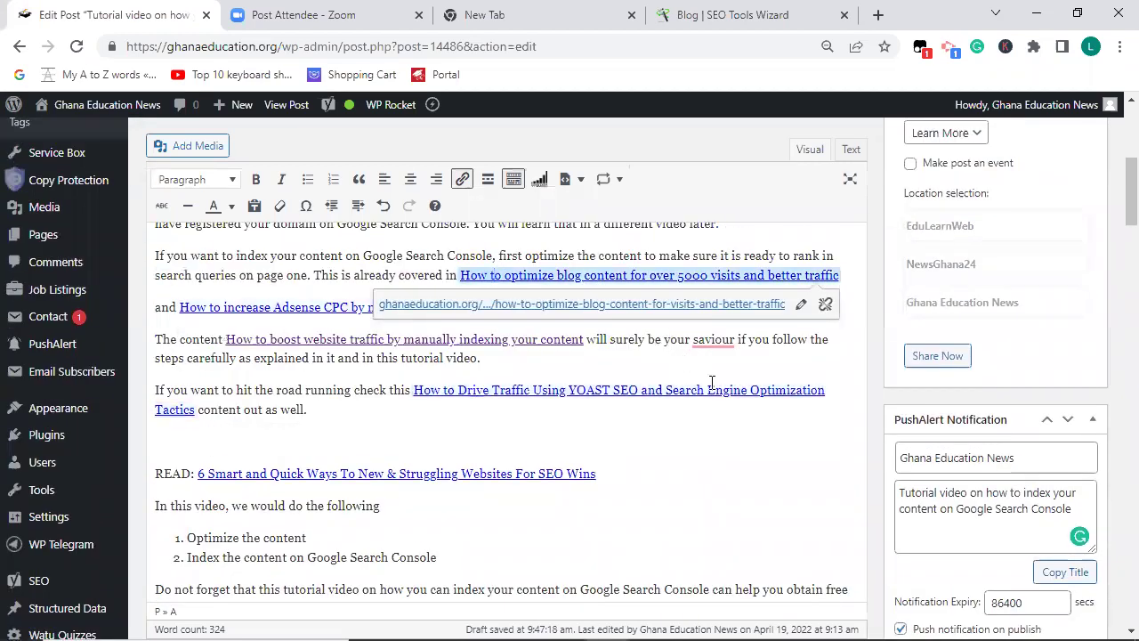
left_click(712, 387)
Review the publish settings, Yoast SEO snippet fields, SEO analysis results and featured image of the post
scroll(1115, 267, "down", 4)
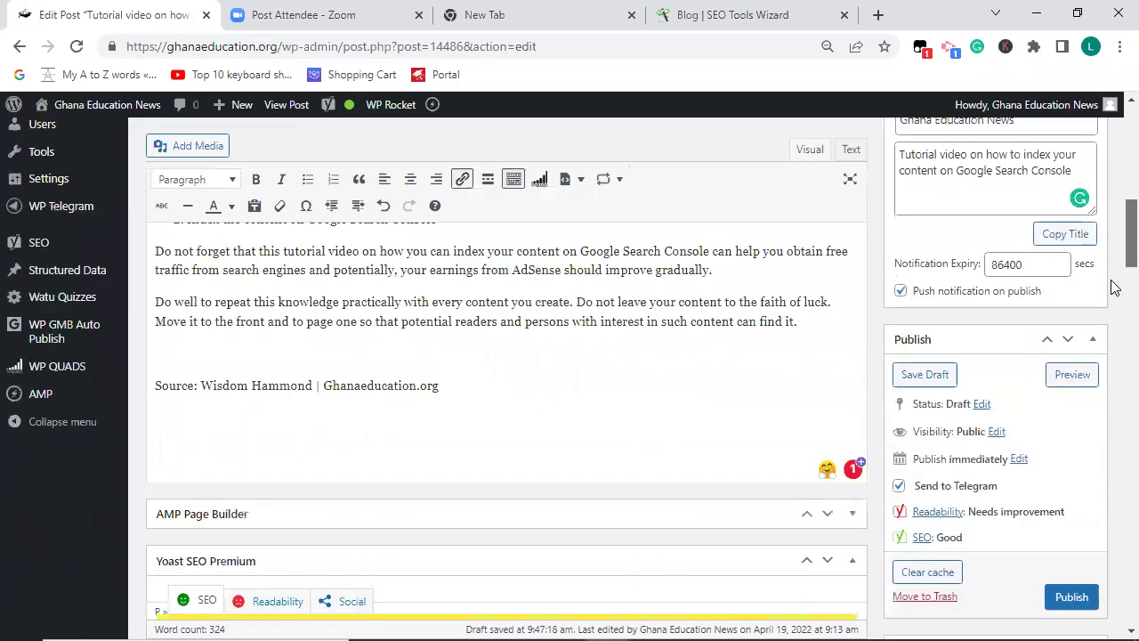
scroll(1115, 287, "down", 5)
scroll(1115, 329, "down", 4)
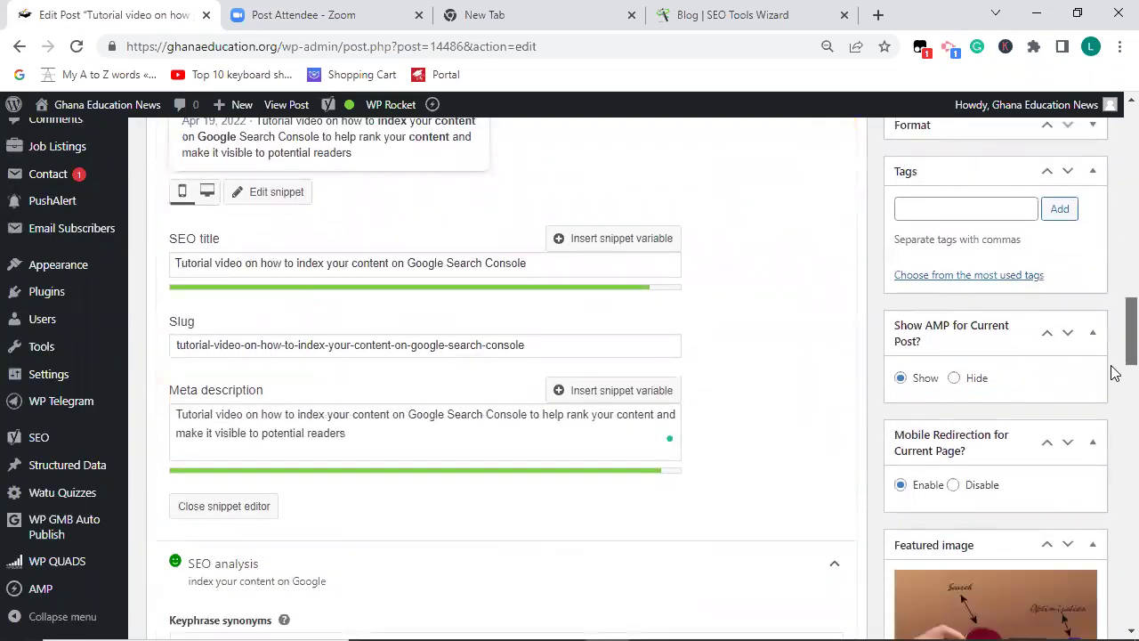
scroll(1115, 374, "down", 2)
scroll(1115, 397, "down", 1)
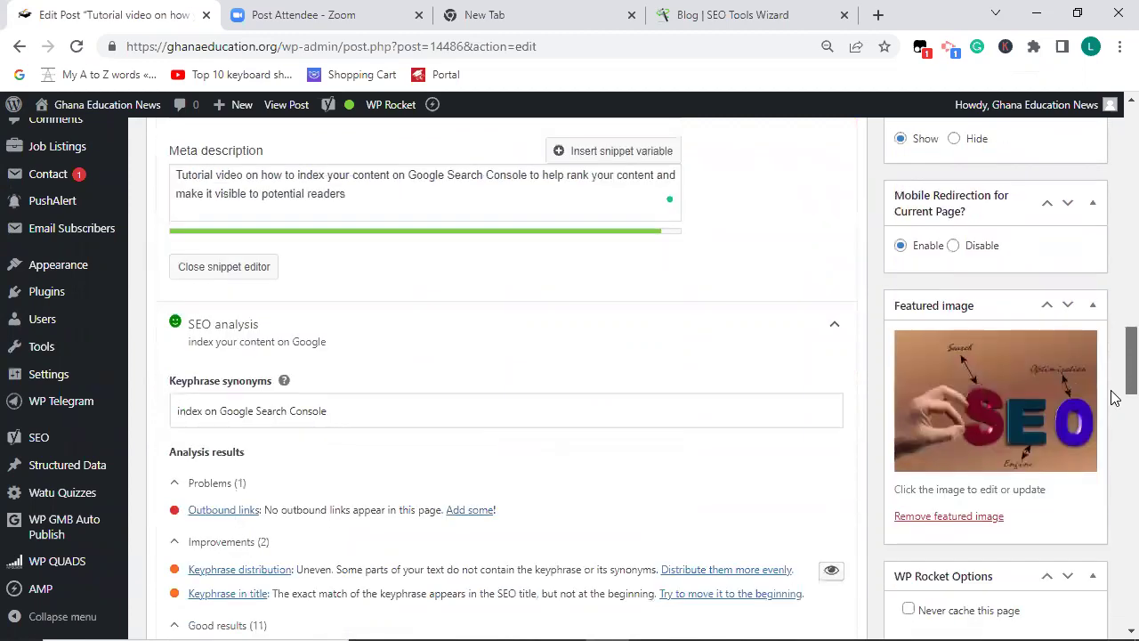
scroll(1115, 397, "down", 1)
scroll(1115, 383, "up", 2)
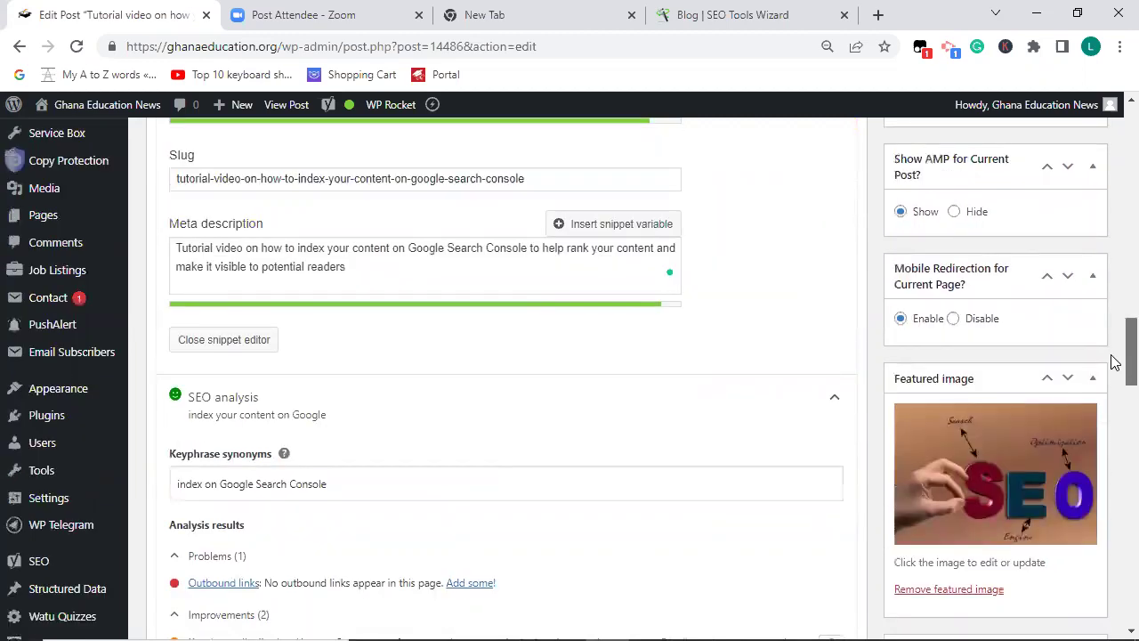
scroll(1113, 347, "up", 3)
scroll(1115, 319, "up", 3)
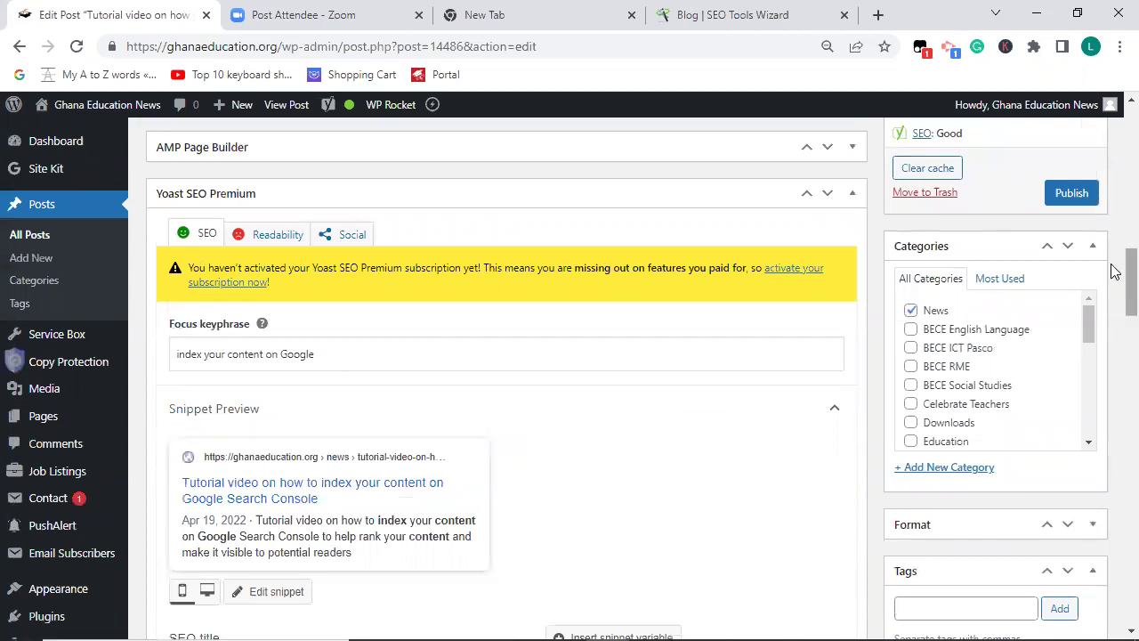
Copy the focus keyphrase and add it as the post tag "Index your content on Google" with a capital I
scroll(1115, 275, "down", 1)
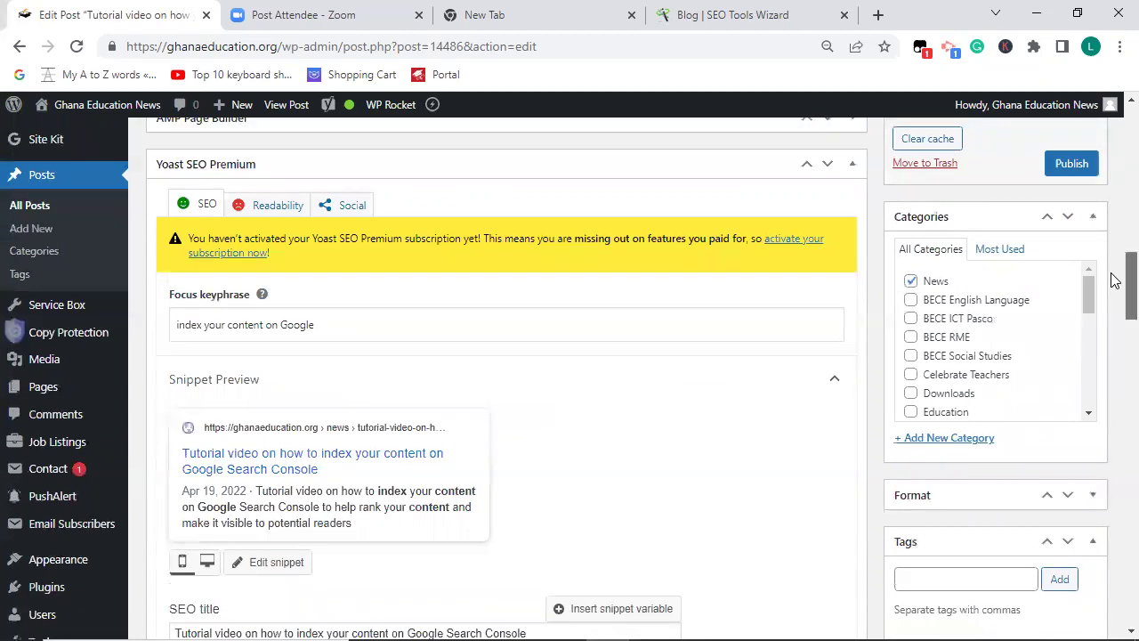
left_click(924, 582)
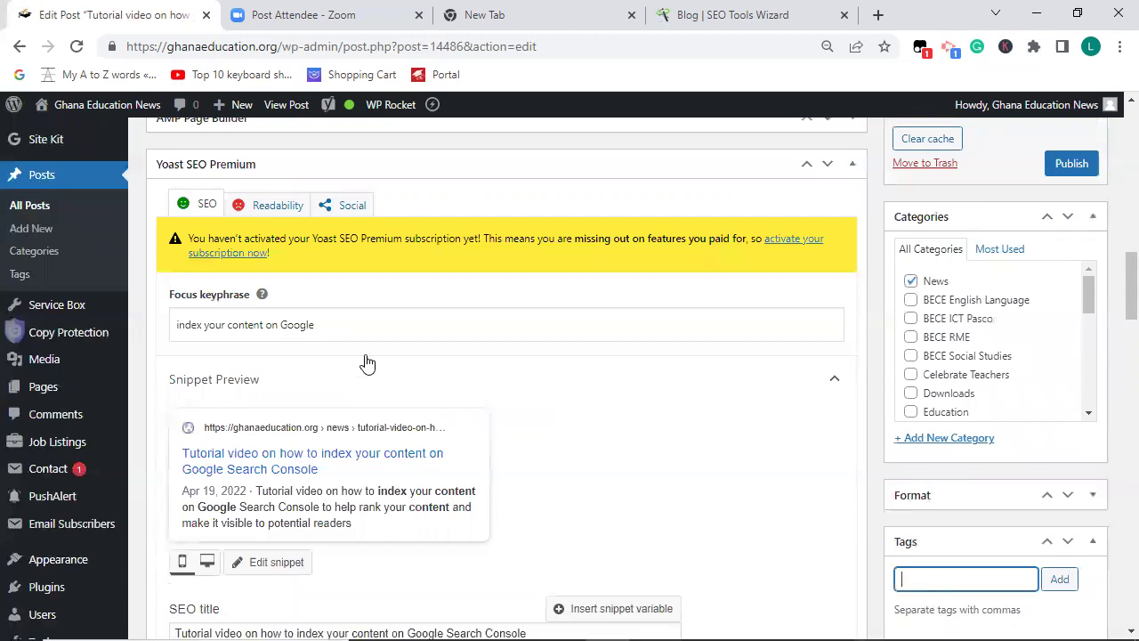
left_click_drag(177, 324, 472, 389)
key("ctrl+c")
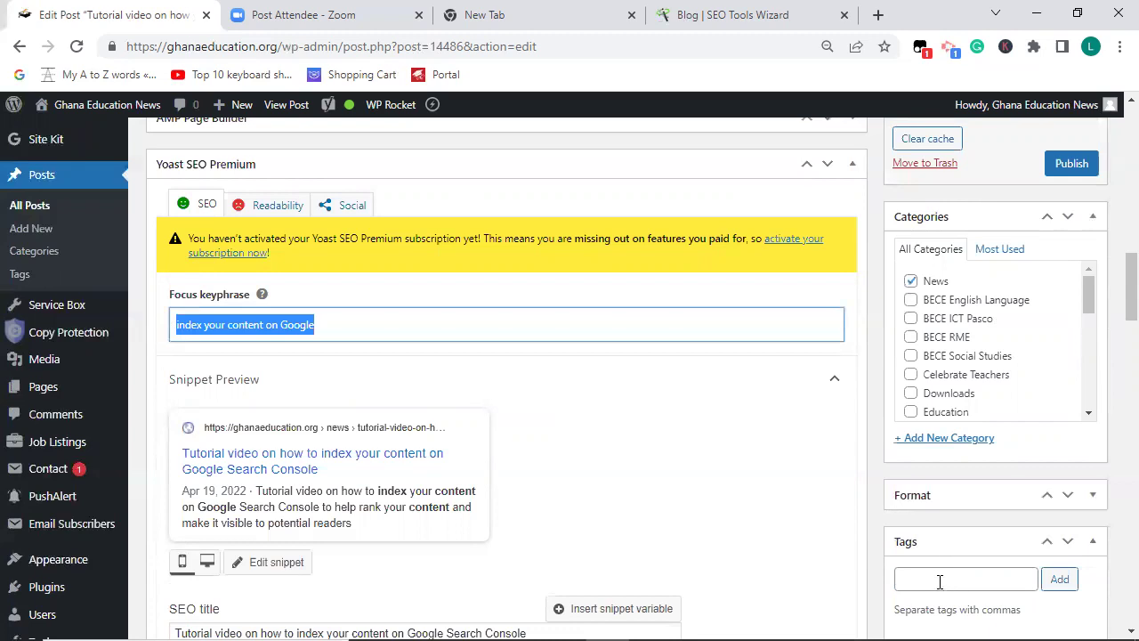
key("Right")
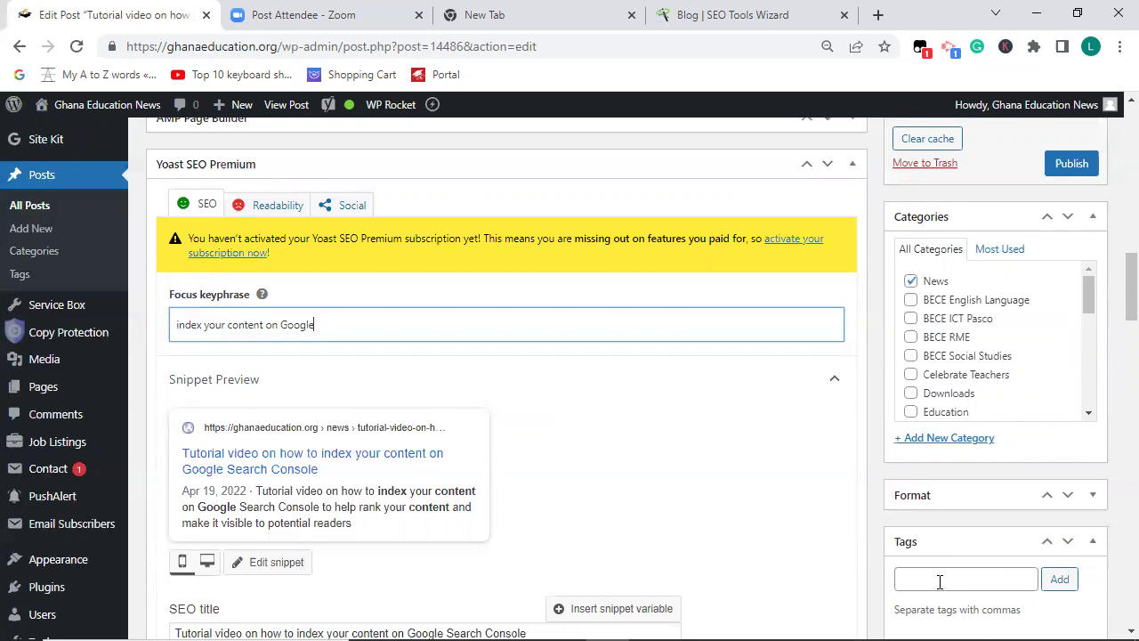
left_click(940, 582)
key("ctrl+v")
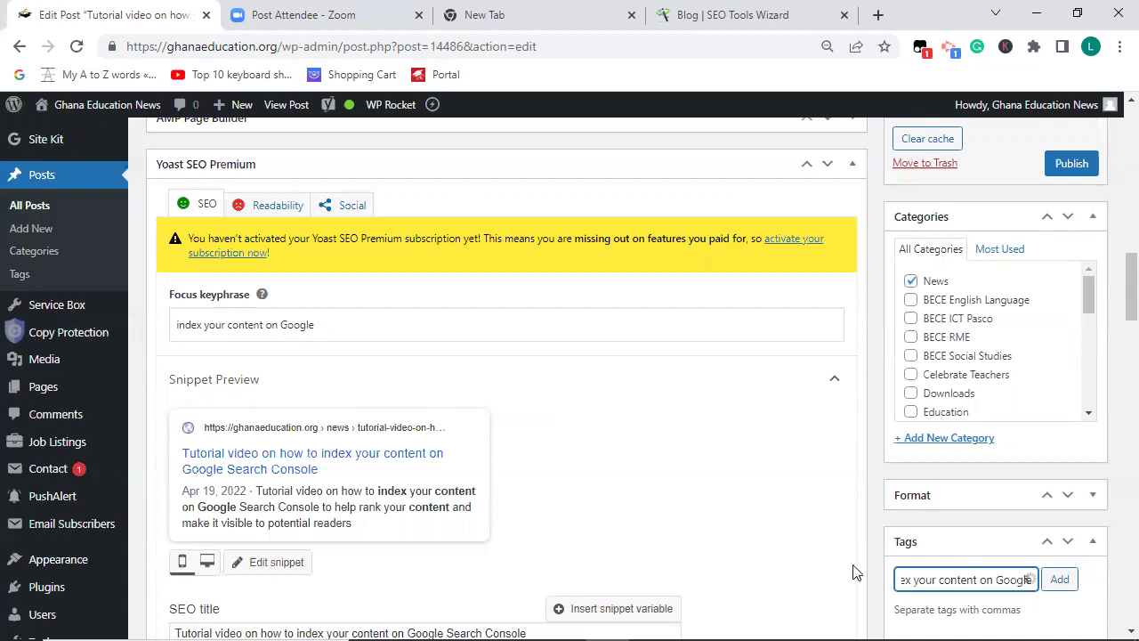
triple_click(906, 574)
left_click(906, 577)
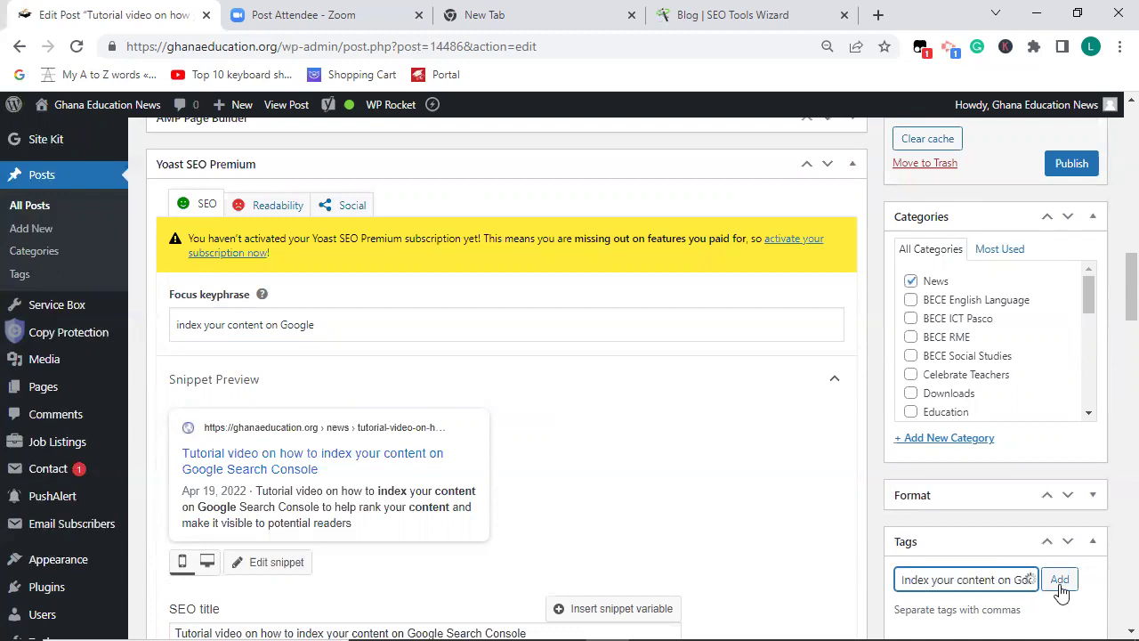
left_click(1099, 547)
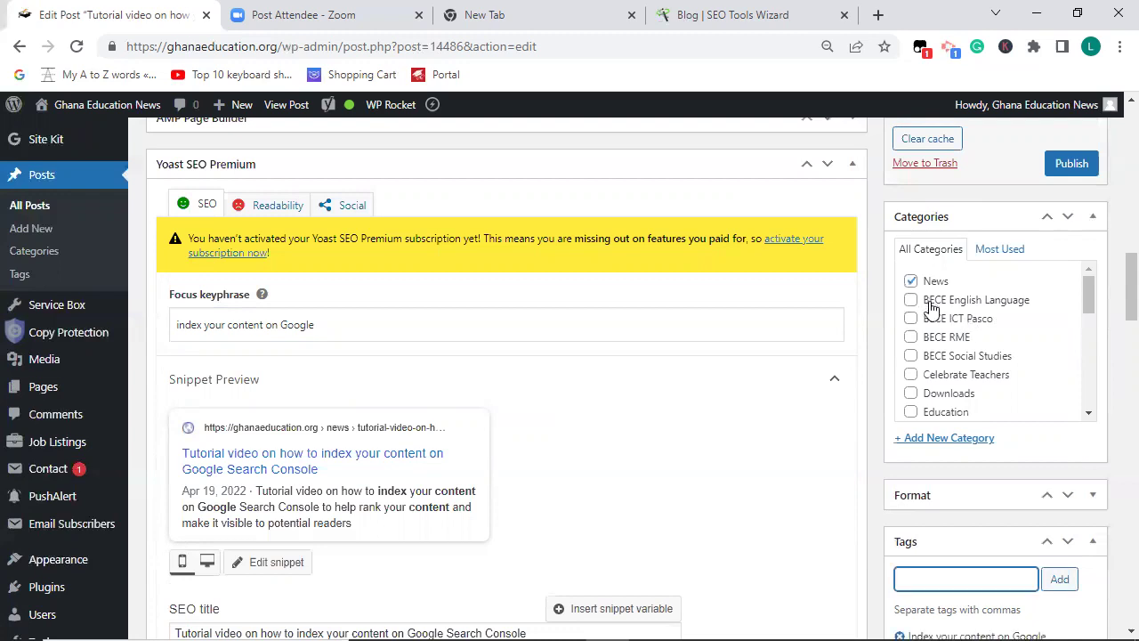
Deselect the News category and choose a different category further down the category list
left_click(911, 280)
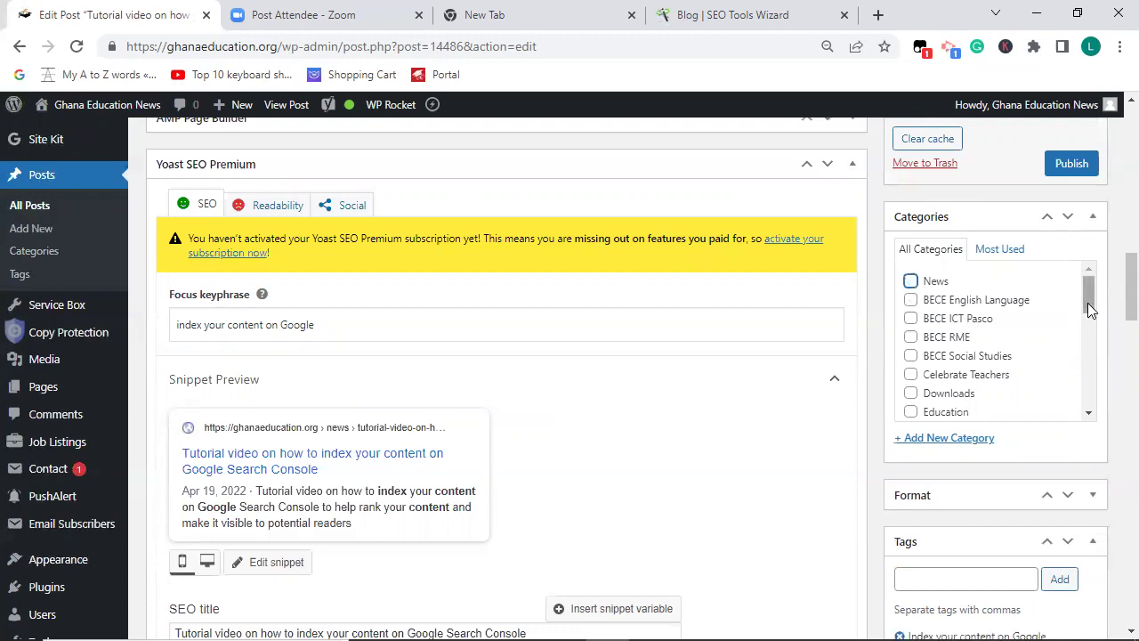
left_click_drag(1087, 305, 1093, 407)
left_click(913, 368)
Review the post's title, body text, links and publish settings before publishing
left_click_drag(1111, 308, 1114, 183)
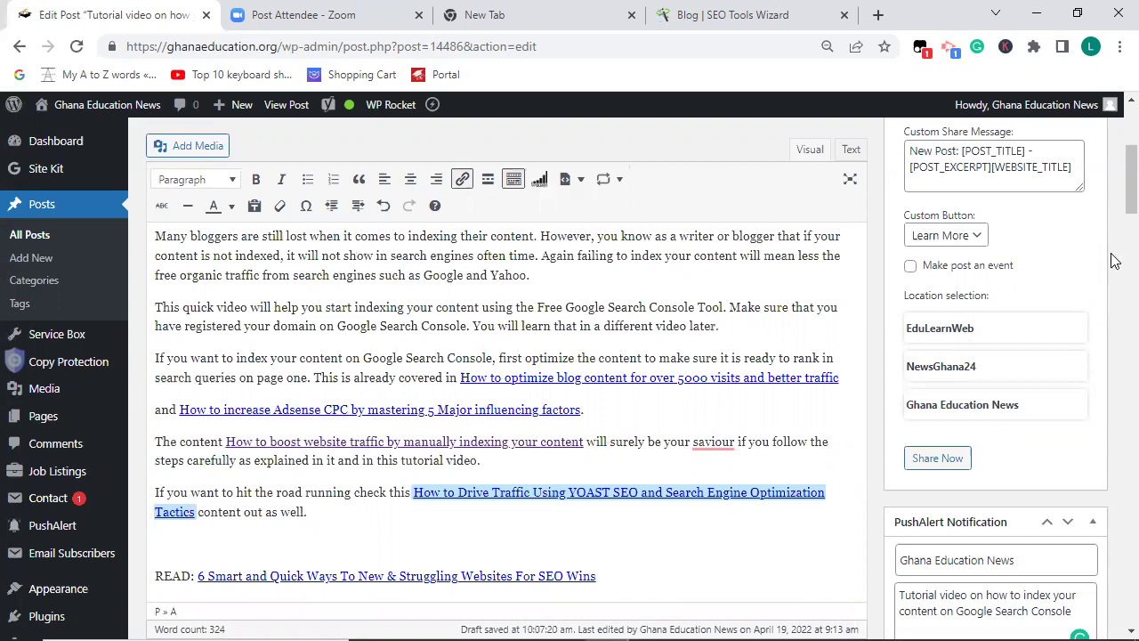
left_click_drag(1112, 200, 1112, 199)
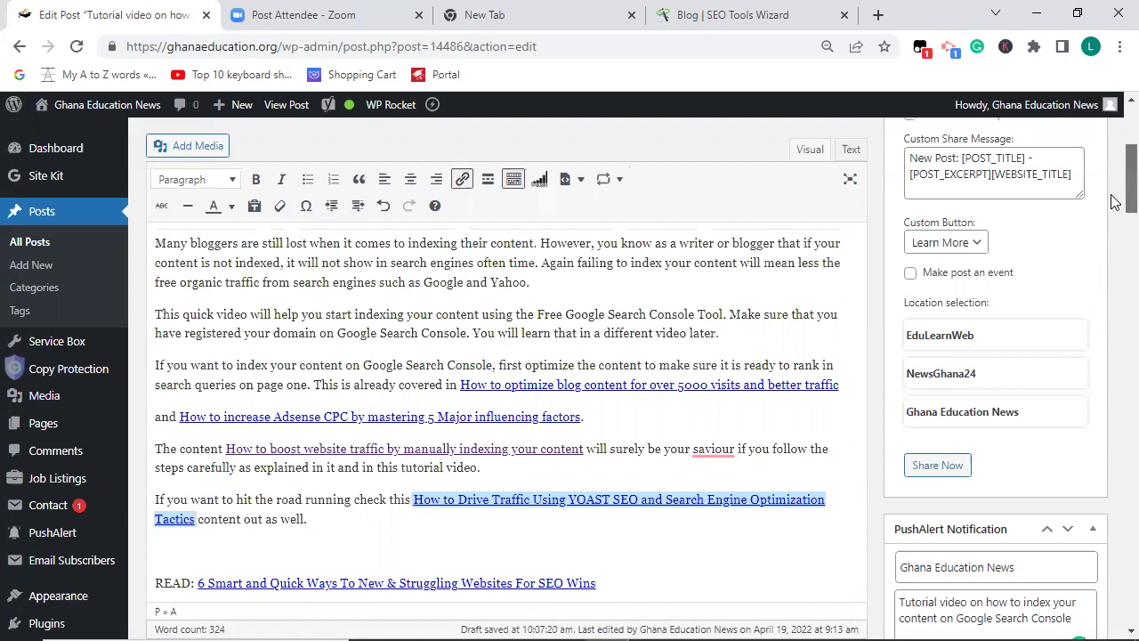
scroll(1111, 201, "up", 1)
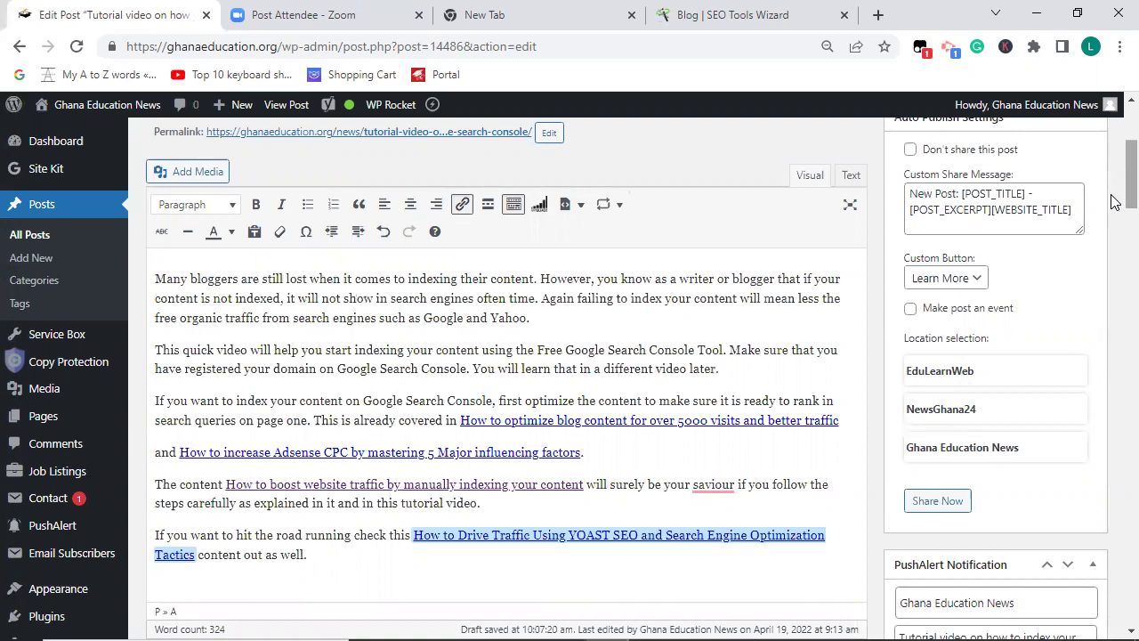
scroll(1111, 200, "up", 2)
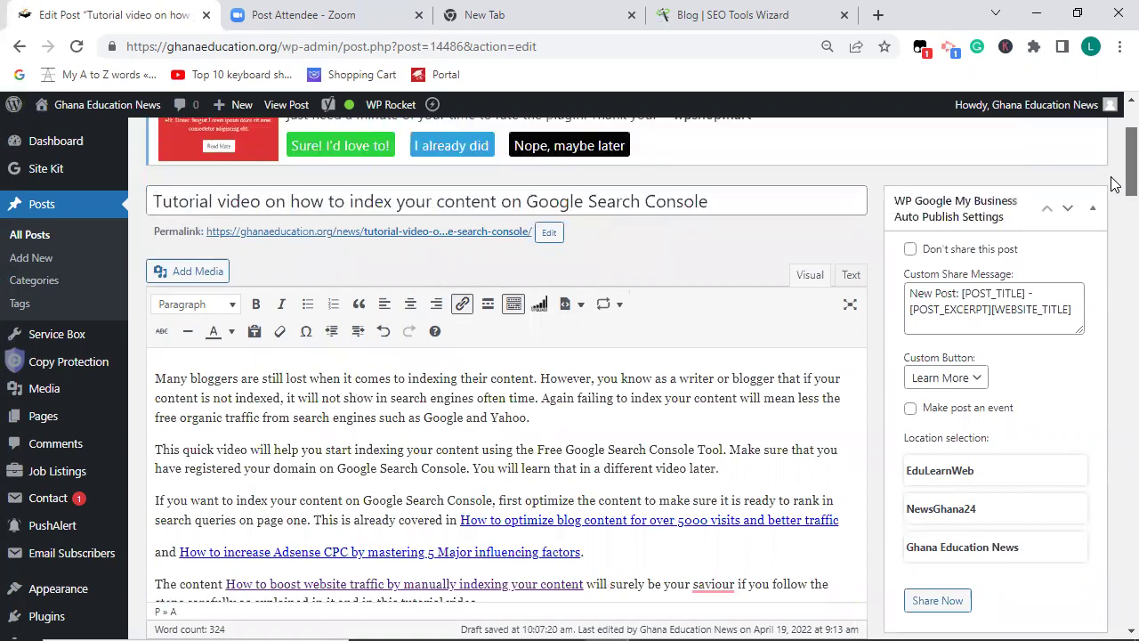
scroll(1112, 189, "down", 4)
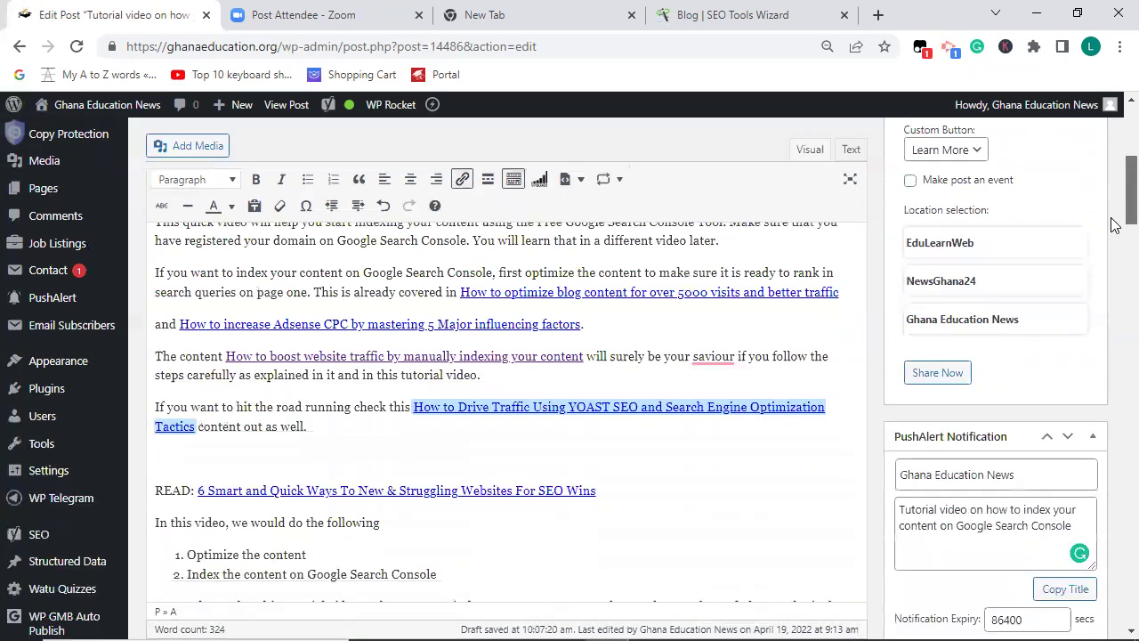
scroll(1111, 235, "down", 4)
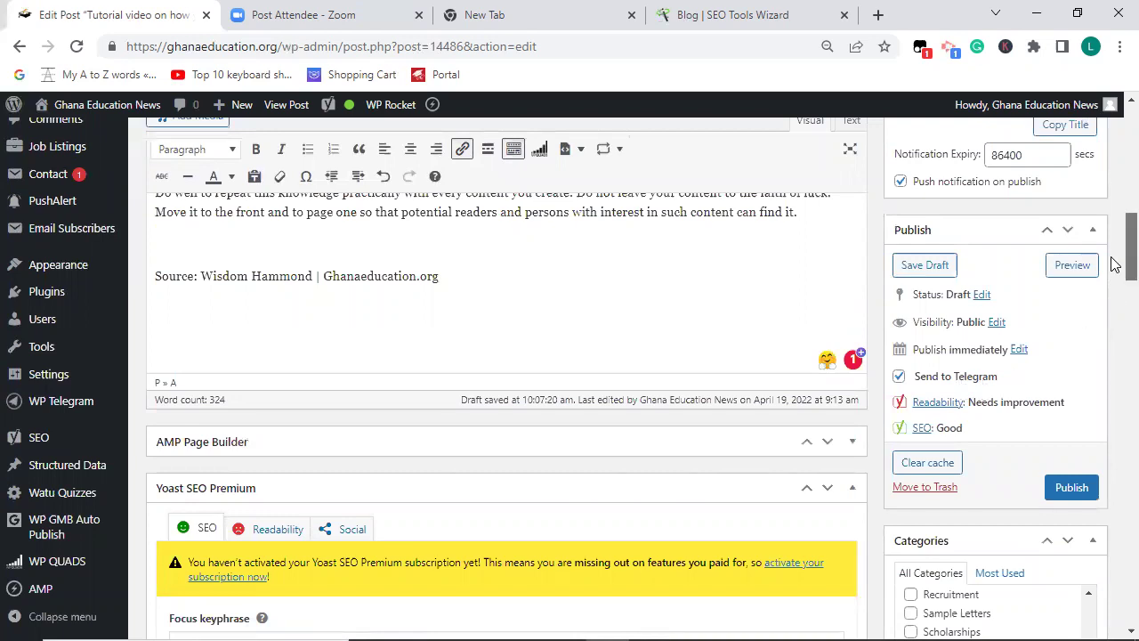
scroll(1116, 273, "down", 1)
scroll(1113, 258, "up", 3)
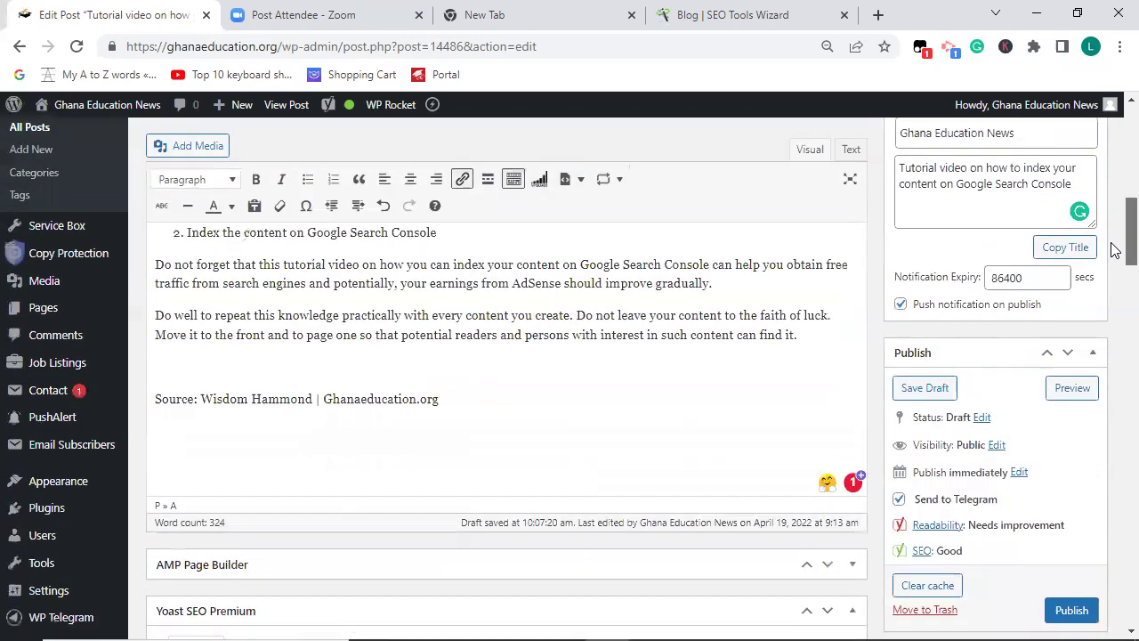
Examine the keyphrase wording "index your content on Google Search Console" in the post title
scroll(1114, 231, "up", 1)
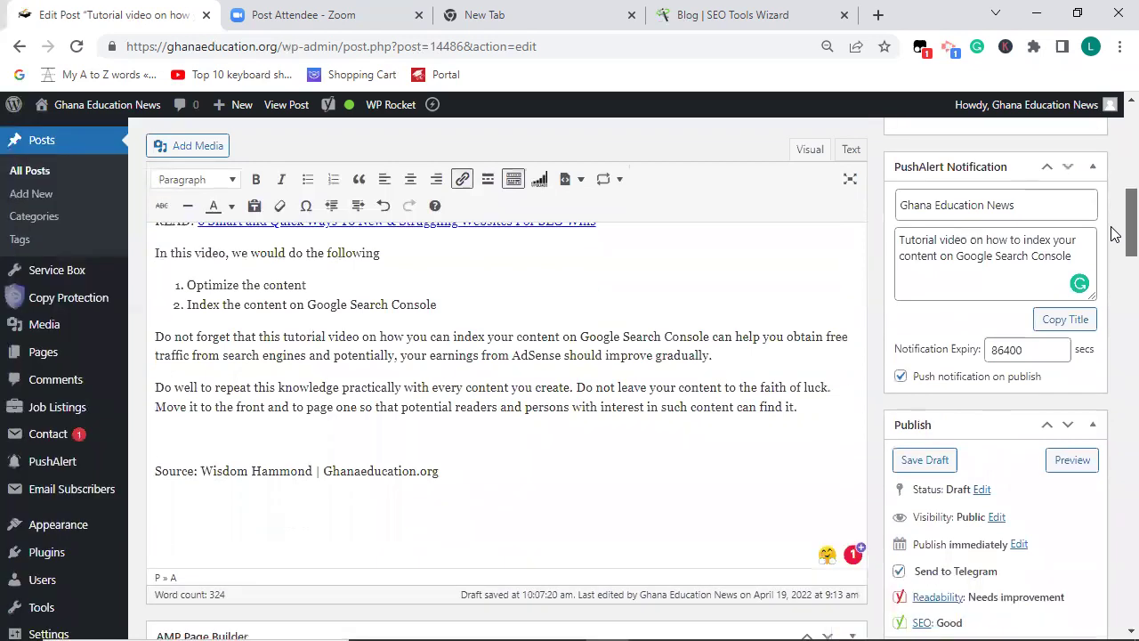
scroll(1114, 223, "up", 4)
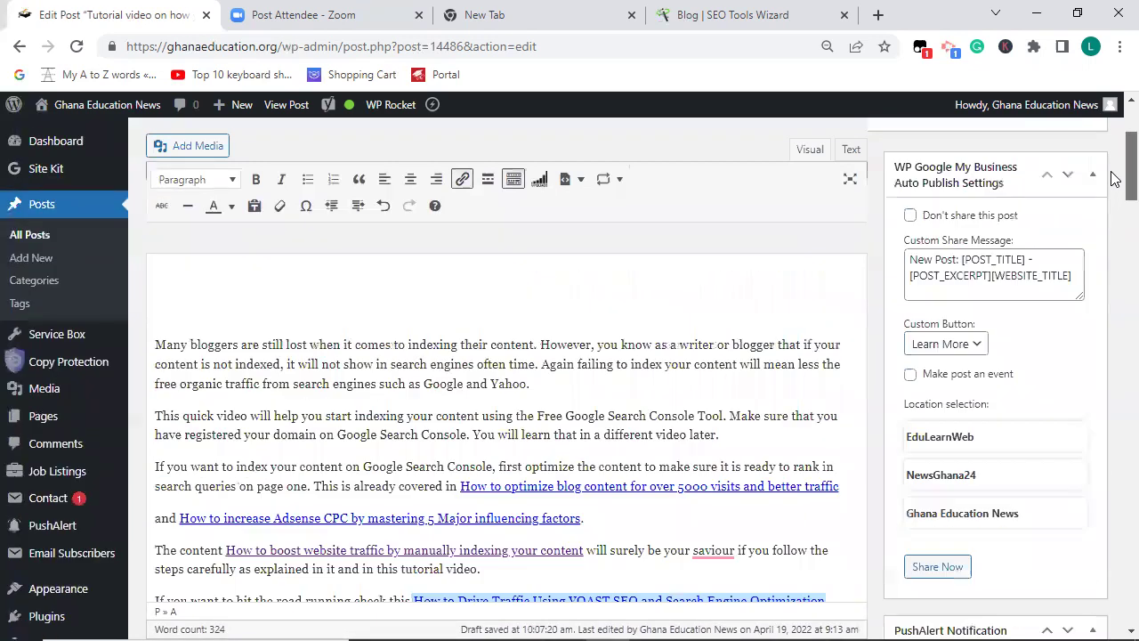
scroll(550, 306, "up", 1)
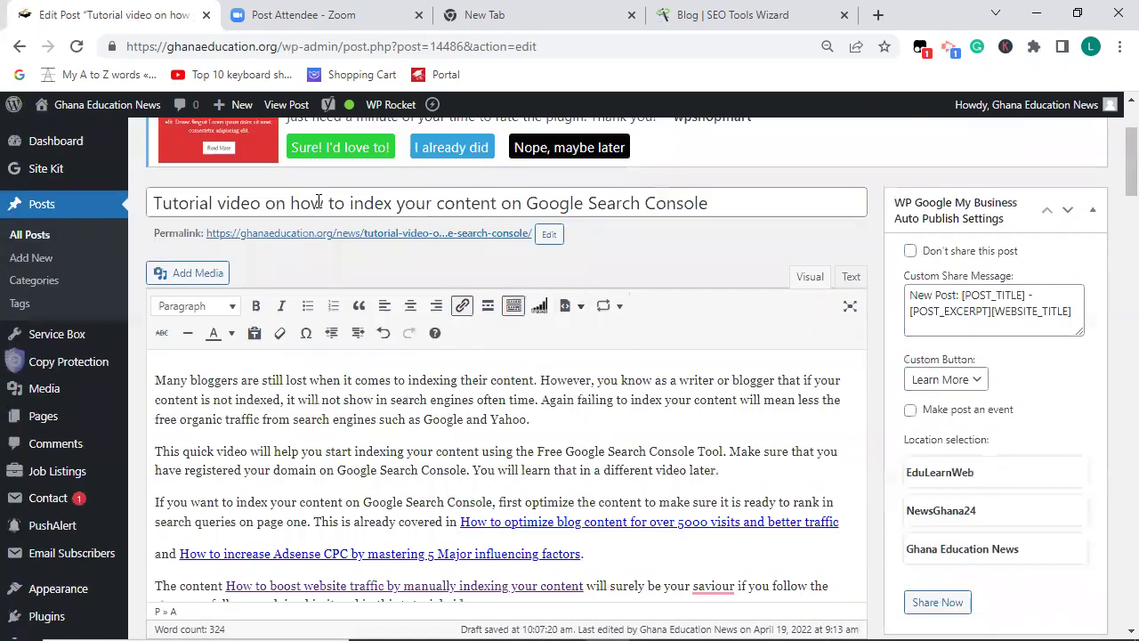
left_click_drag(348, 203, 698, 203)
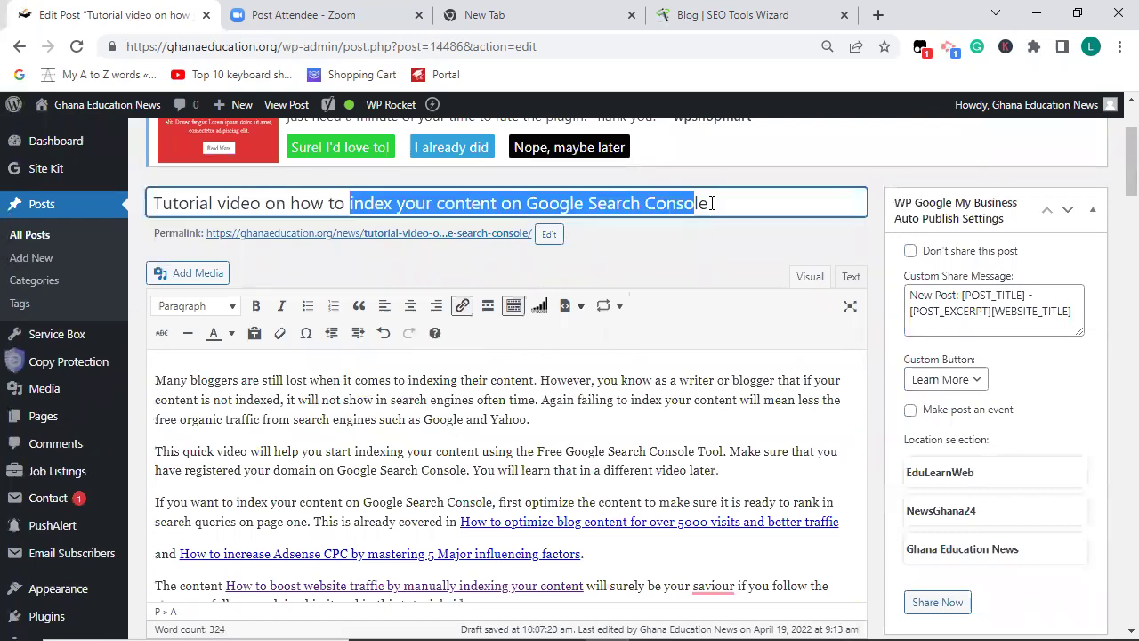
left_click_drag(540, 400, 477, 274)
left_click(443, 418)
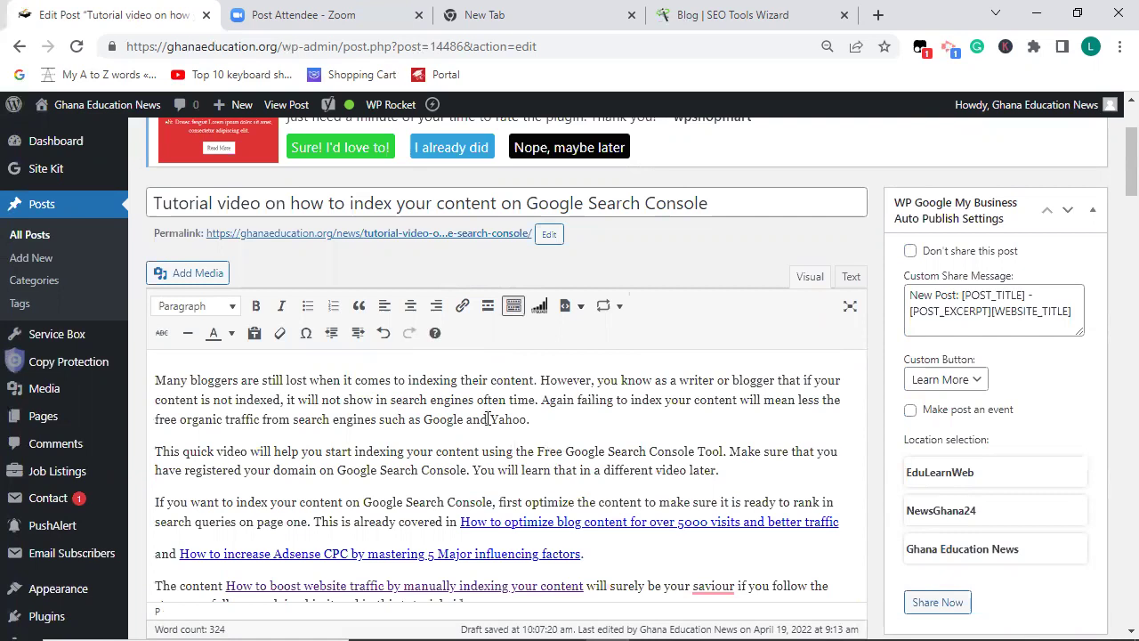
Search the page for "INDEX" and review where the word occurs throughout the post's title and body
key("ctrl+f")
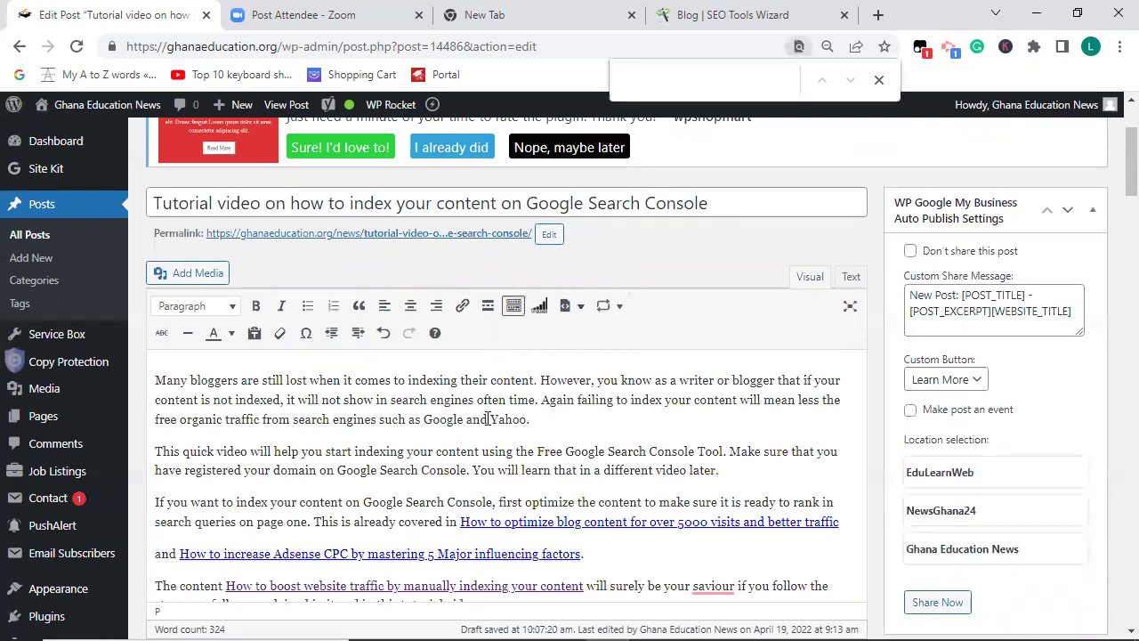
type("INDE")
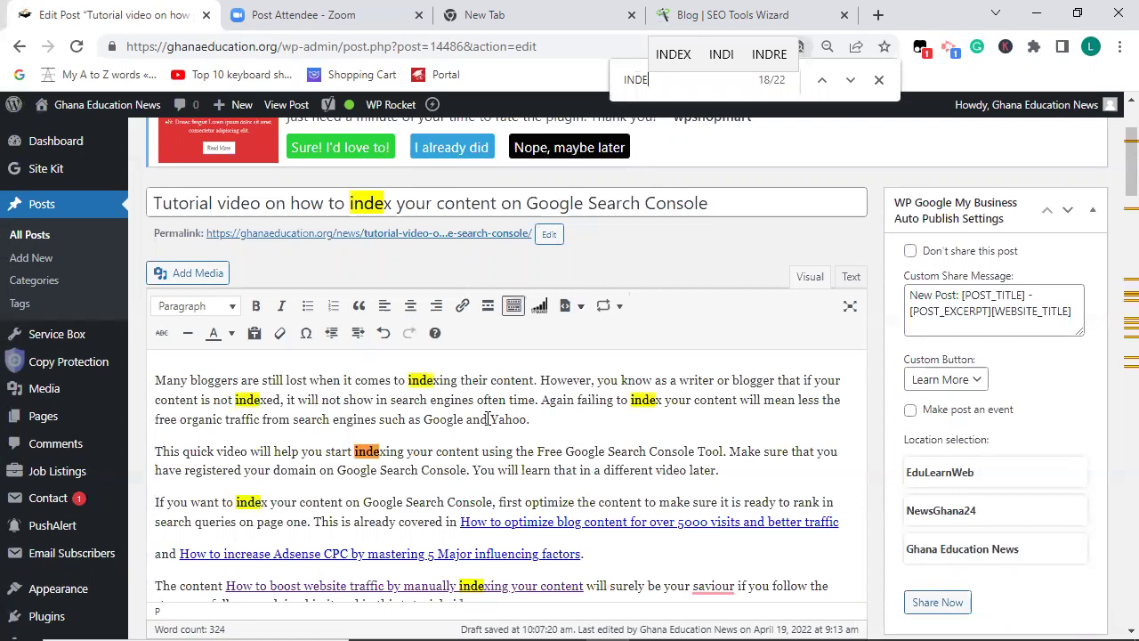
type("X")
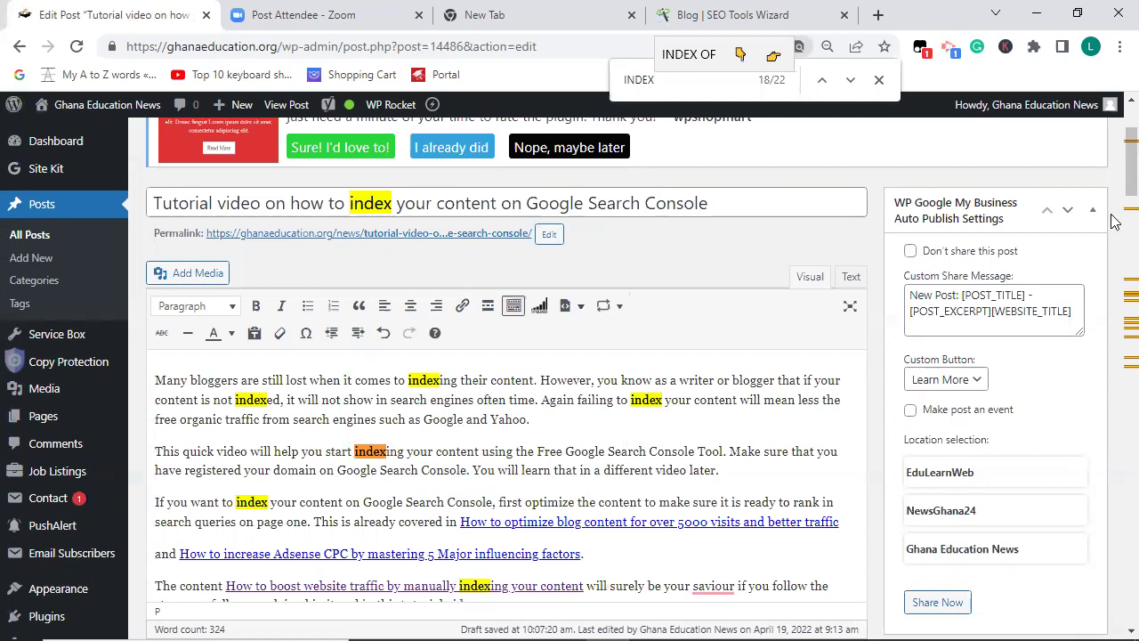
left_click_drag(1129, 191, 1112, 256)
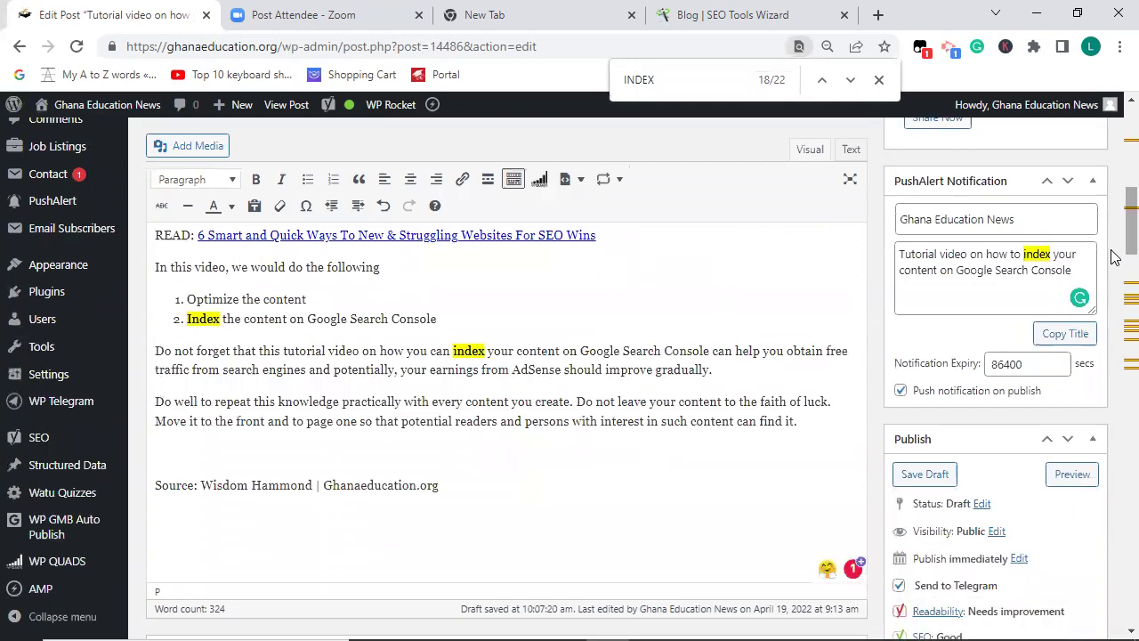
left_click_drag(1111, 256, 1116, 169)
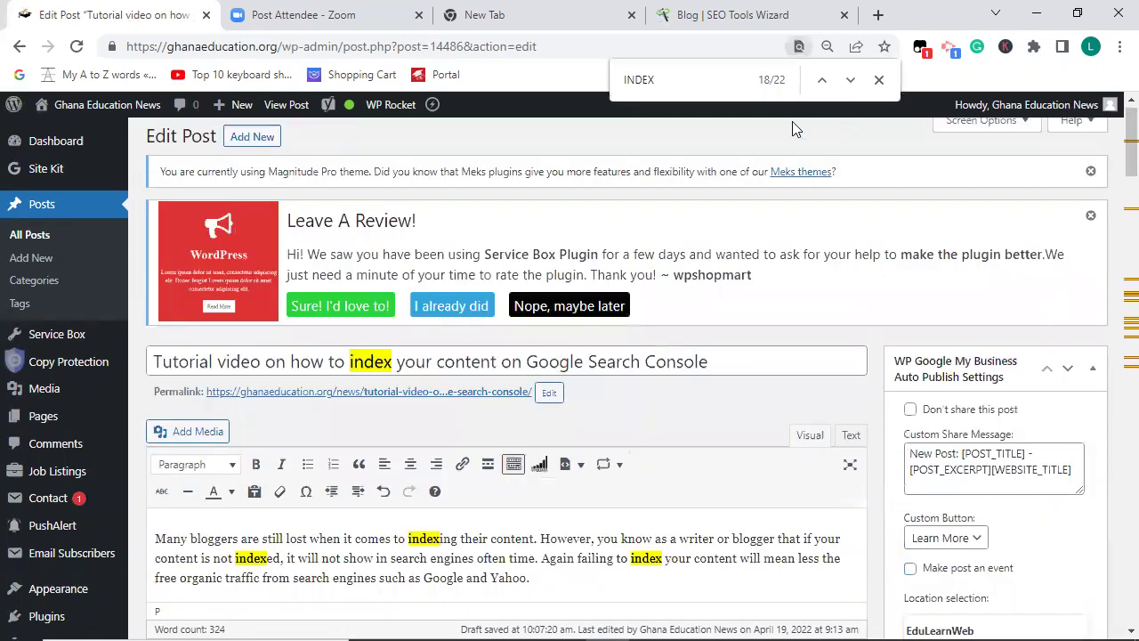
Search the page for "CONTENT", try extending it with "ON GOO", and review where the word occurs in the post
key("ctrl+f")
key("BackSpace")
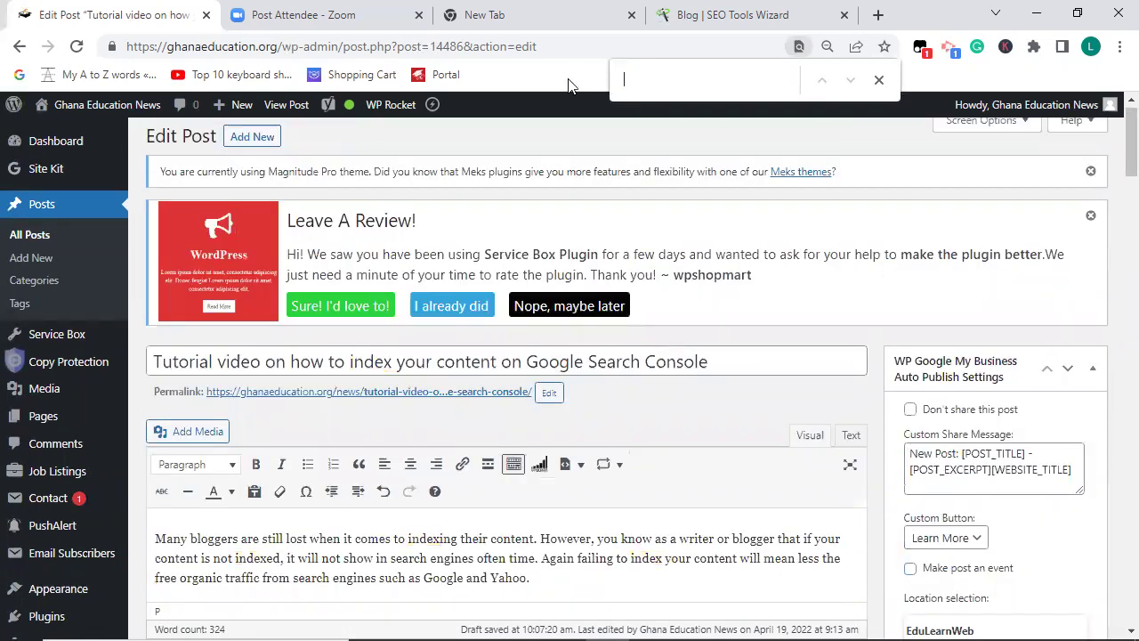
type("CONTENT")
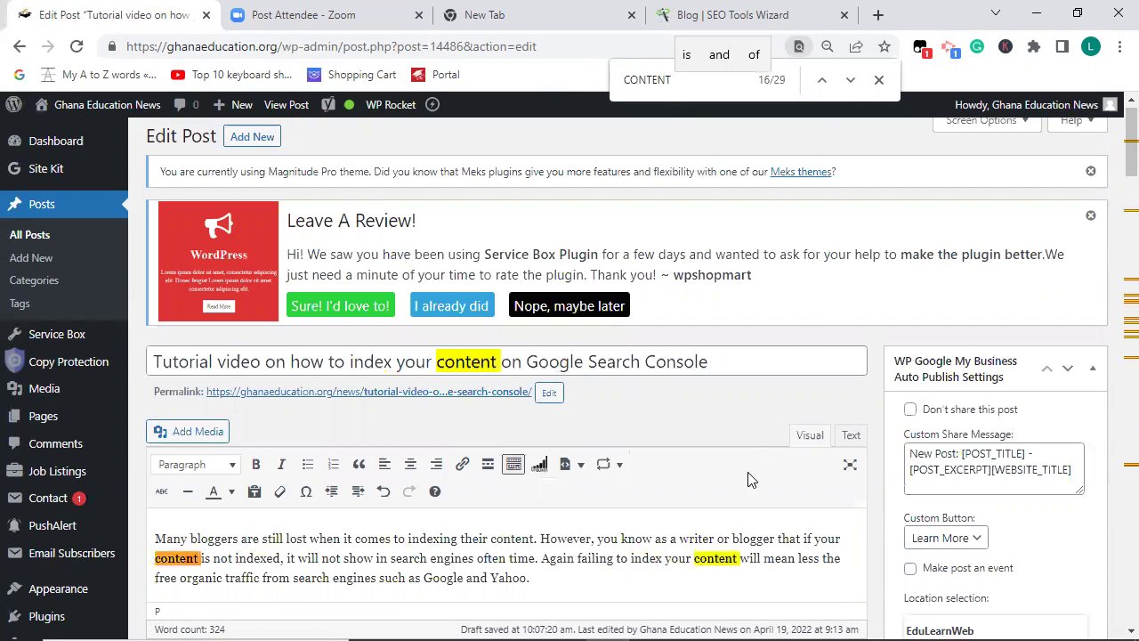
type("  ON GOO")
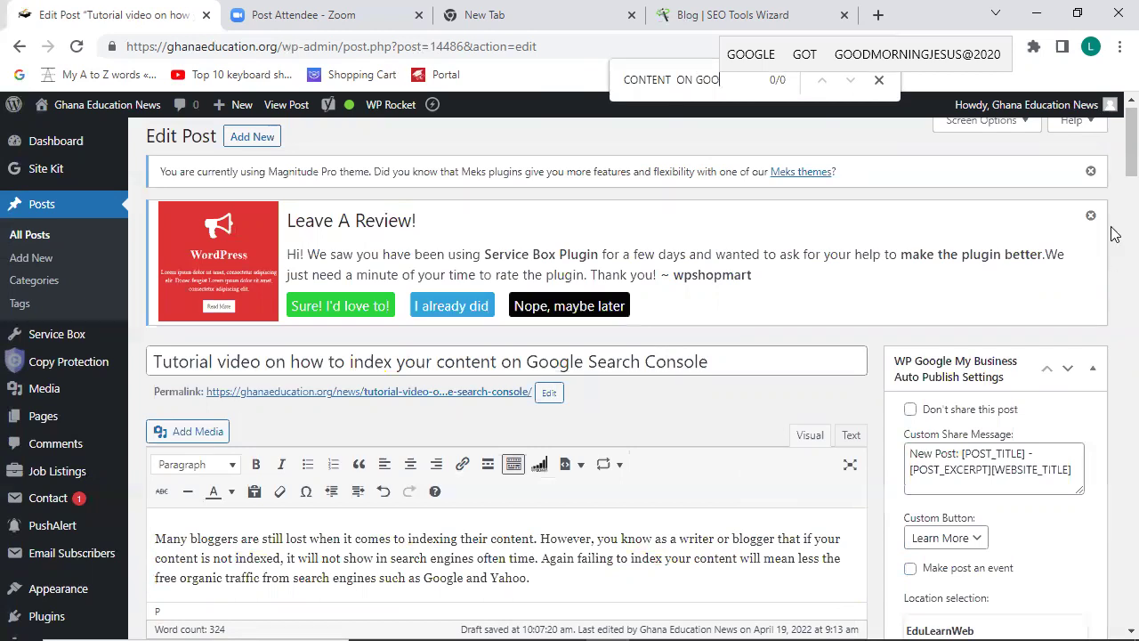
scroll(1111, 178, "down", 2)
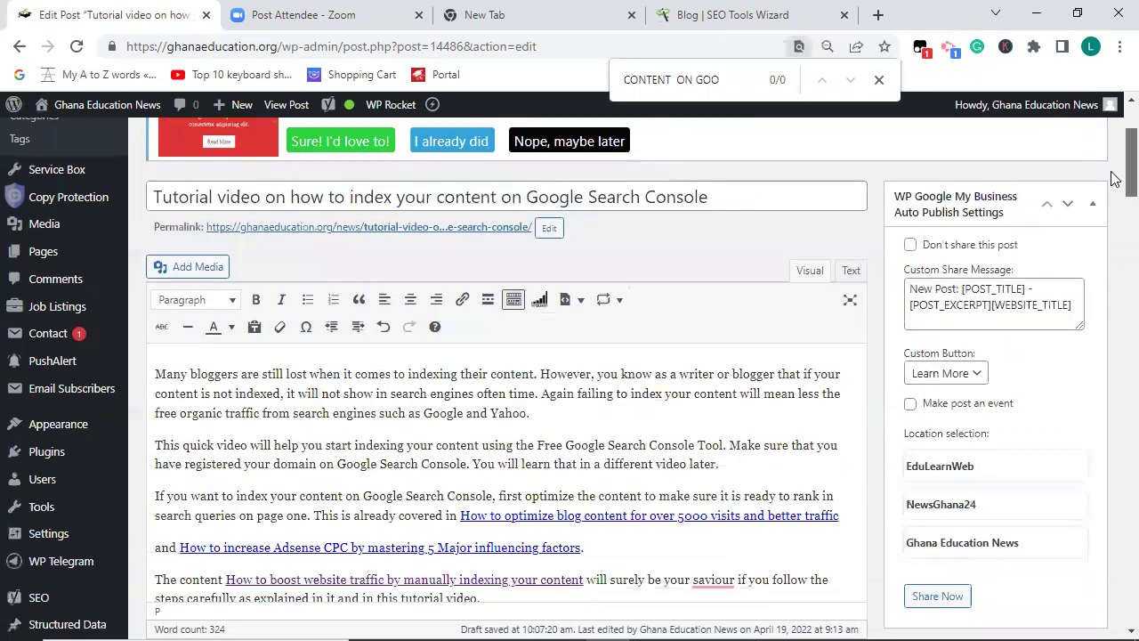
scroll(1111, 178, "down", 1)
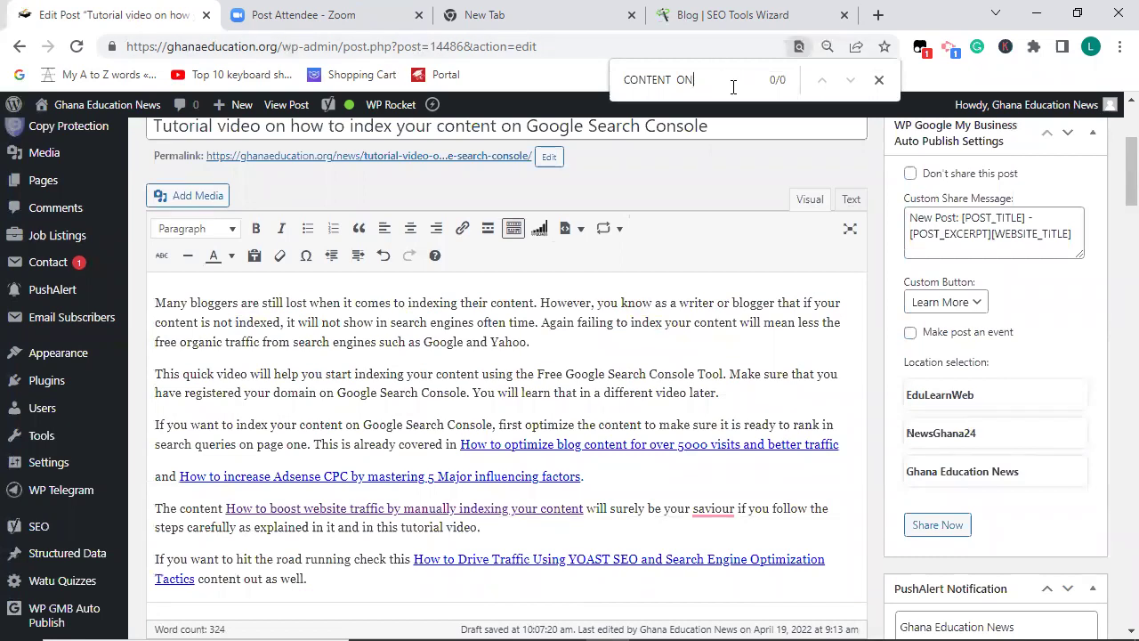
key("BackSpace")
key("BackSpace")
key("BackSpace")
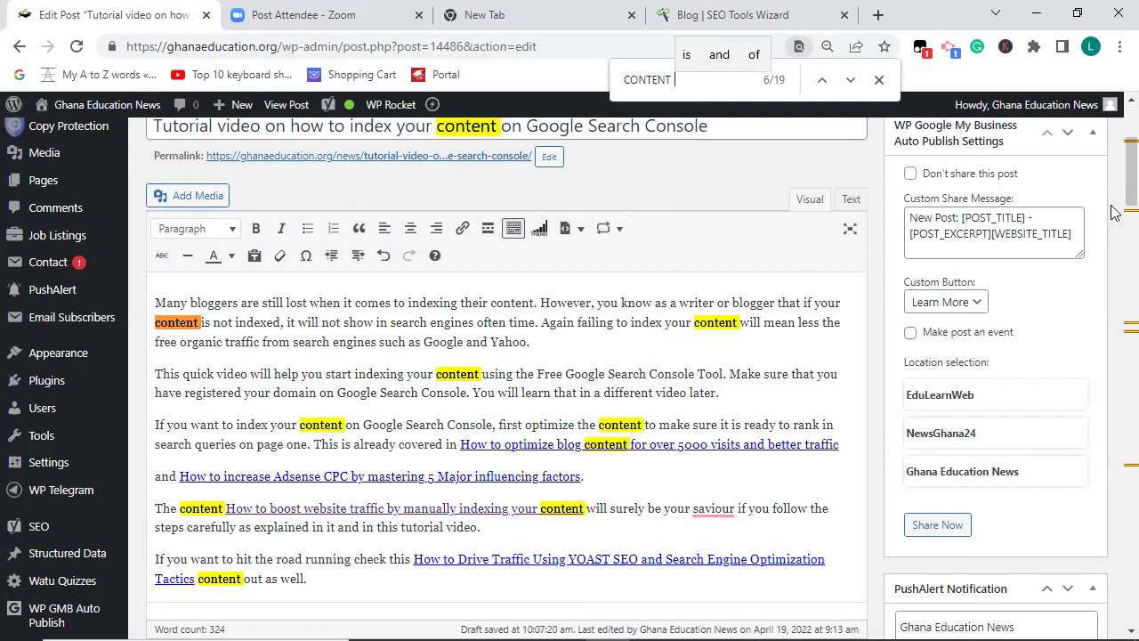
left_click_drag(1116, 198, 1115, 195)
scroll(707, 153, "up", 1)
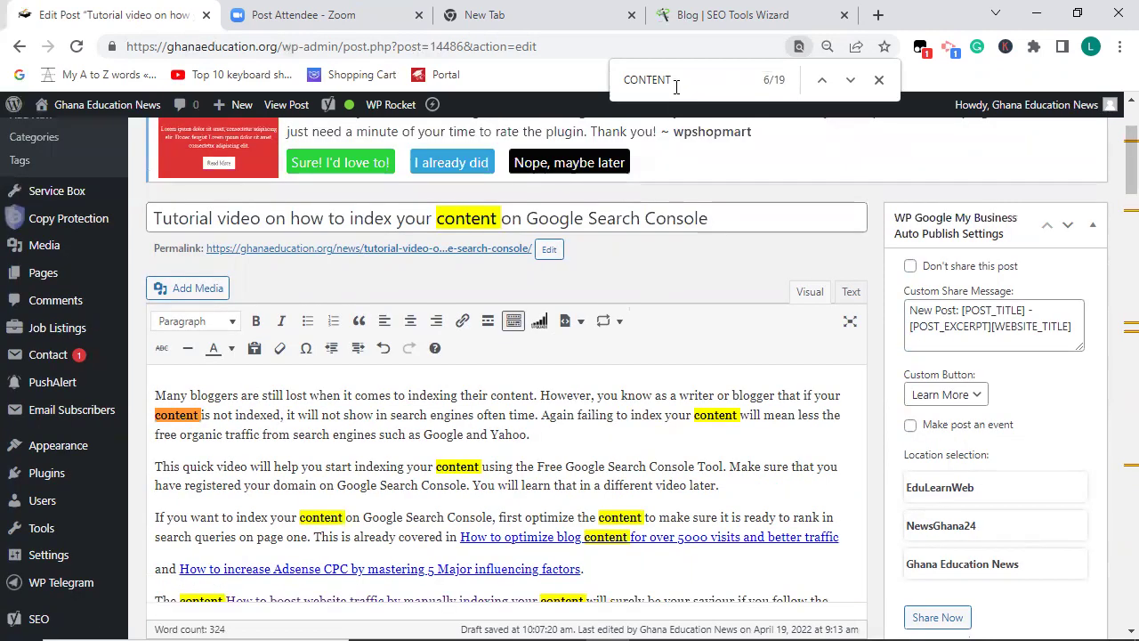
Search the page for "GOOGLE SE", review its occurrences throughout the post body, and end the search
key("ctrl+f")
type("GOOGL")
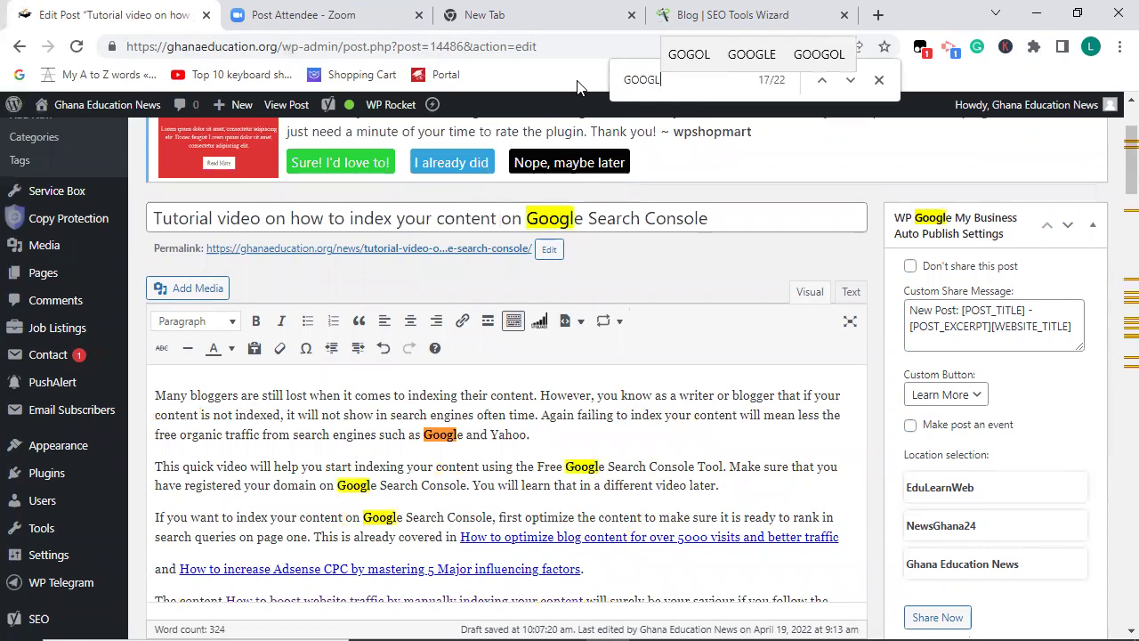
type("E")
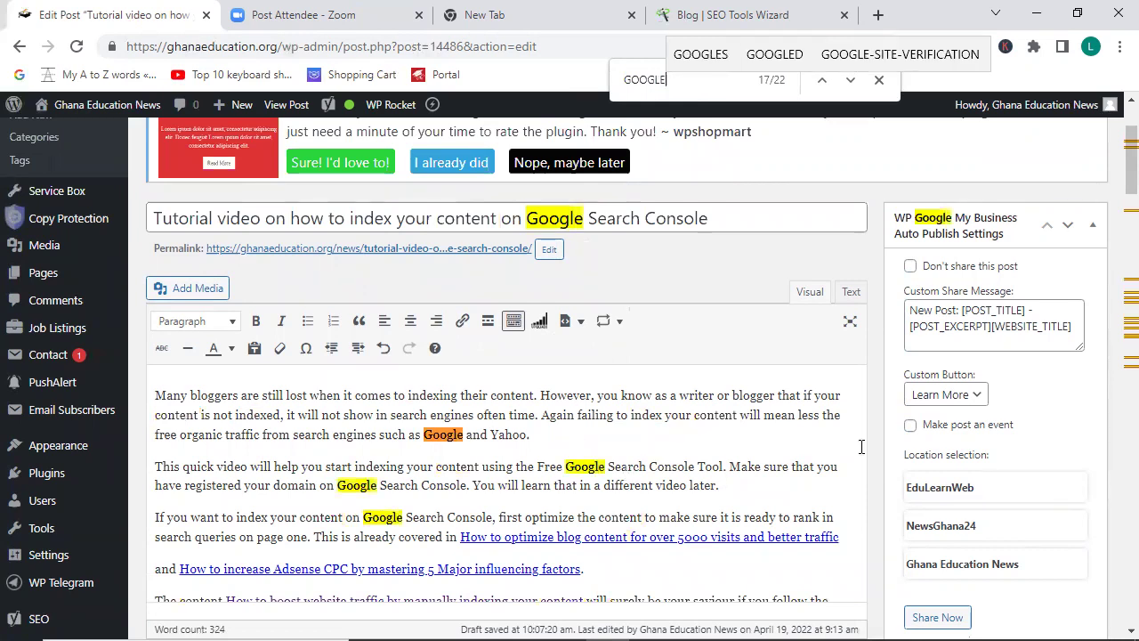
type(" SE")
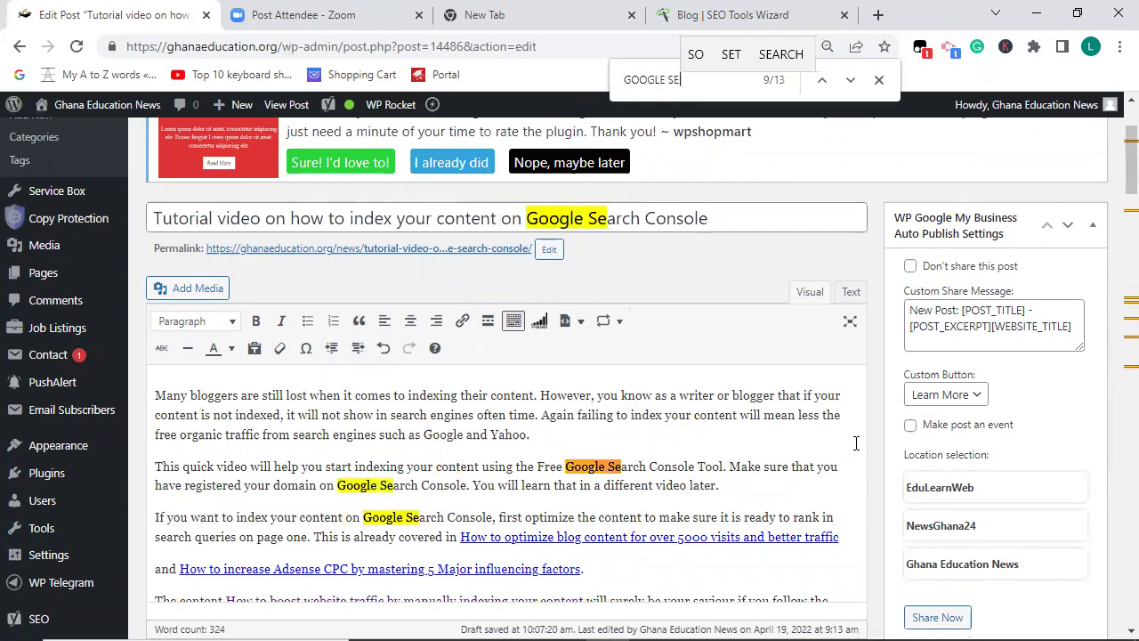
scroll(1115, 214, "down", 5)
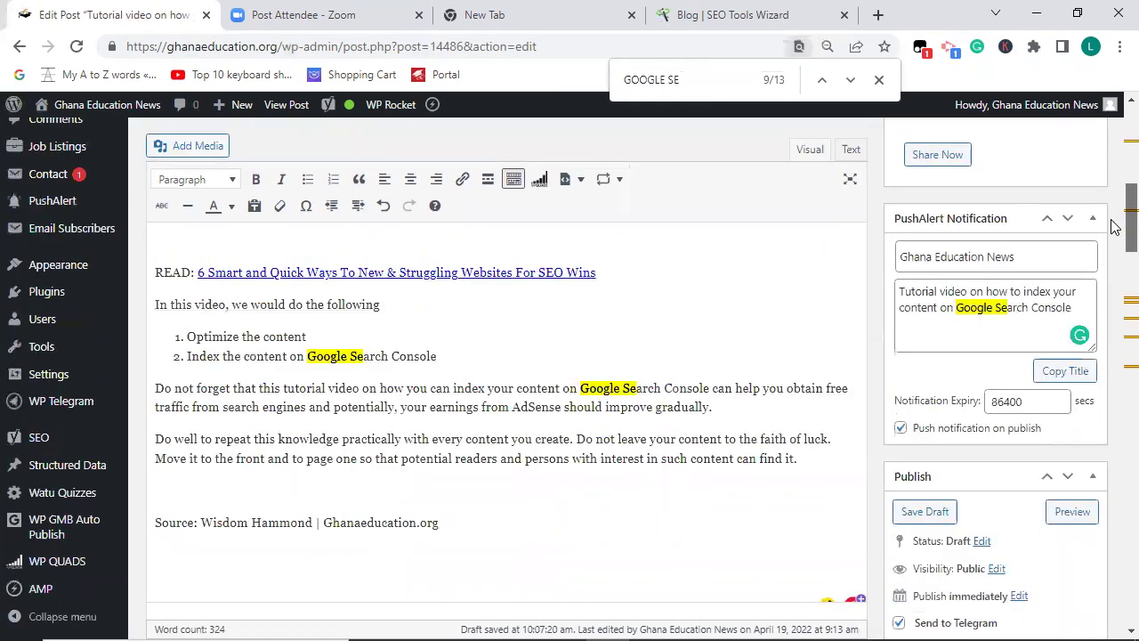
scroll(1115, 230, "up", 3)
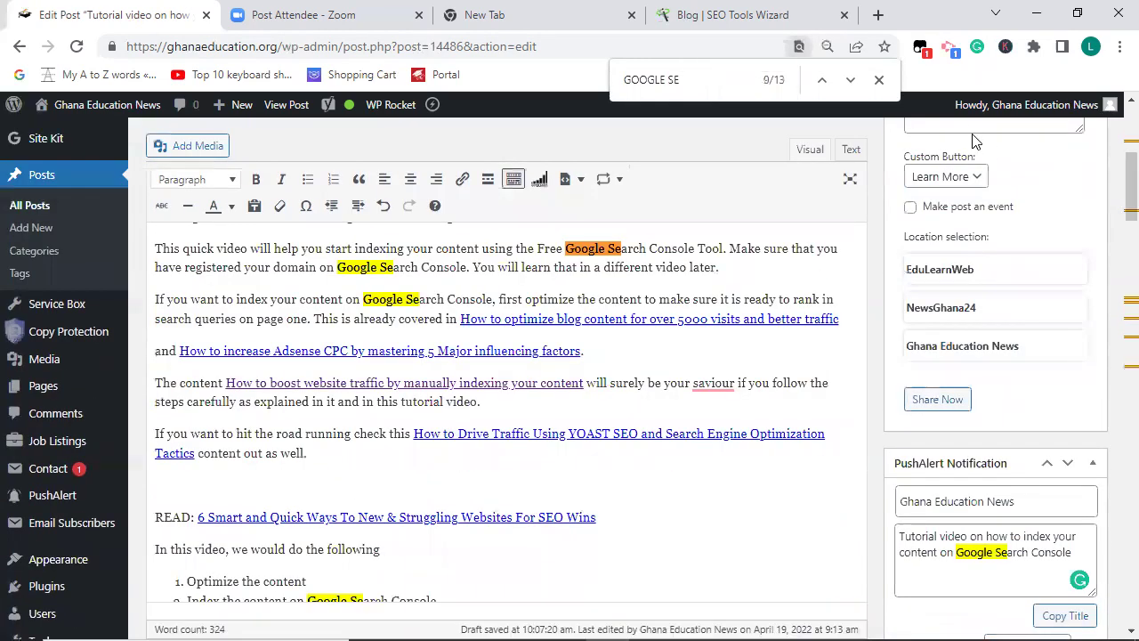
left_click(879, 81)
scroll(1113, 197, "down", 1)
scroll(1112, 198, "up", 1)
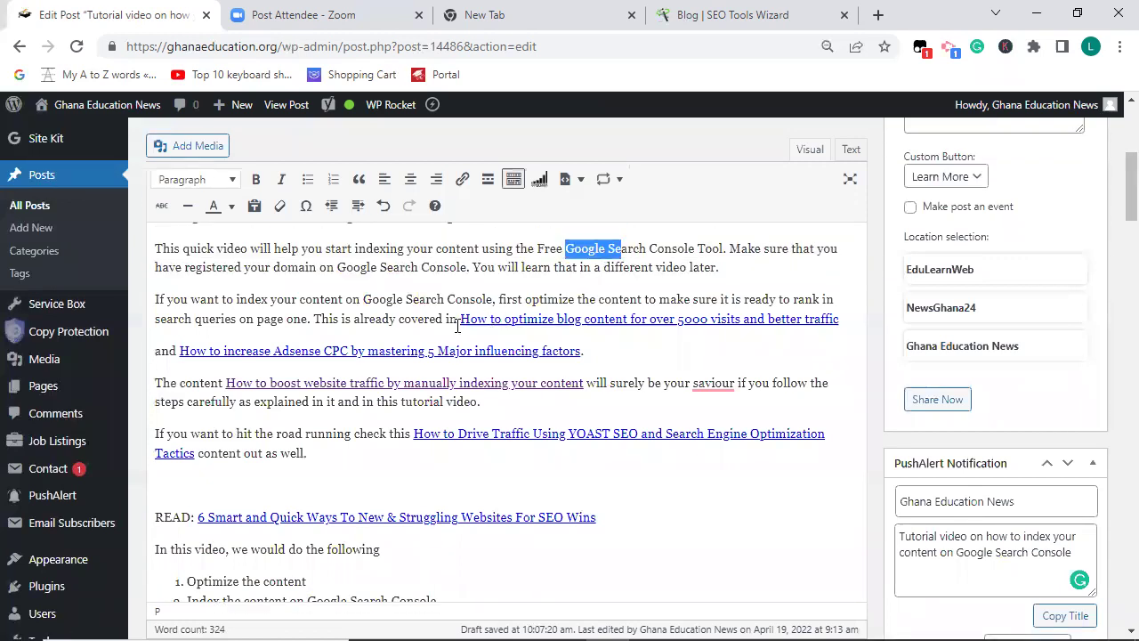
Inspect the internal article links and the outbound "6 Smart and Quick Ways" link in the post body
left_click_drag(462, 322, 583, 352)
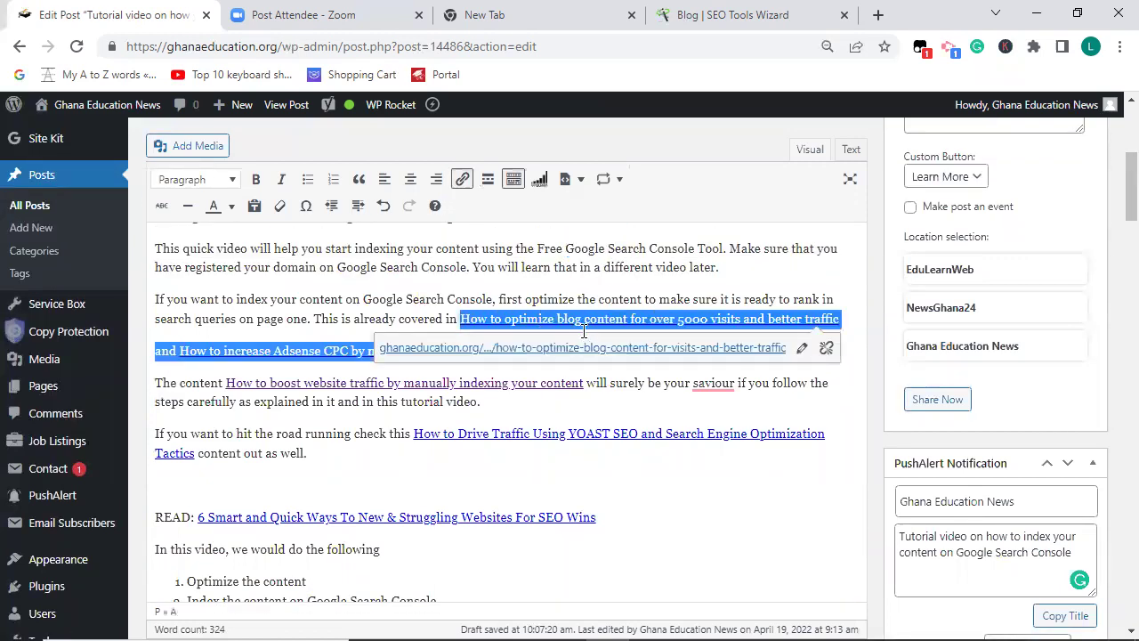
left_click(536, 305)
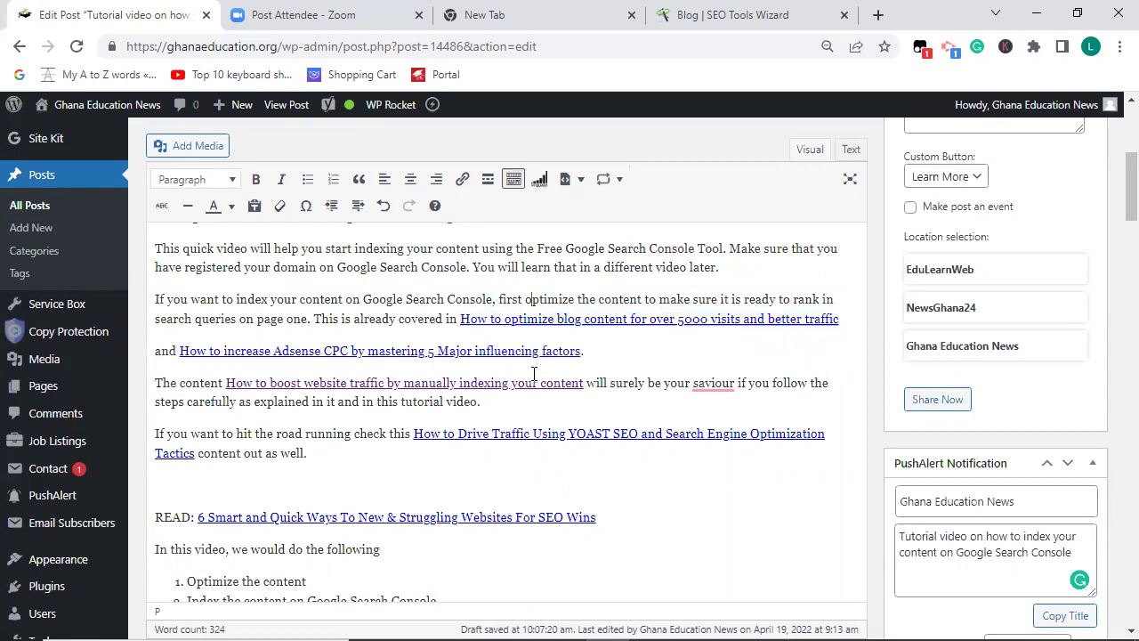
left_click(438, 434)
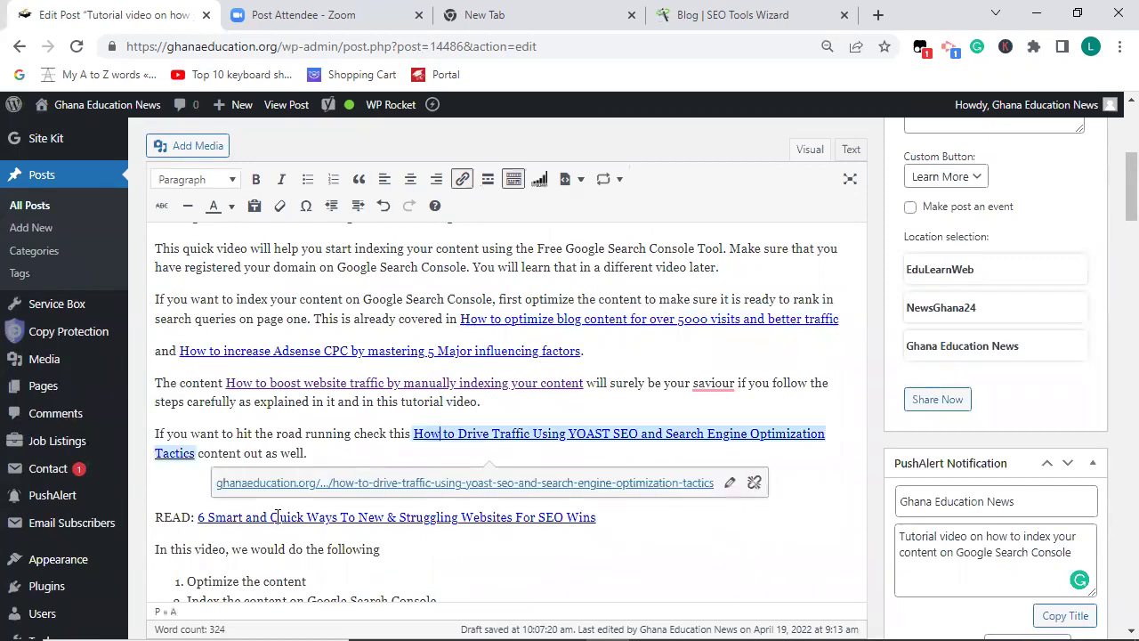
left_click(280, 518)
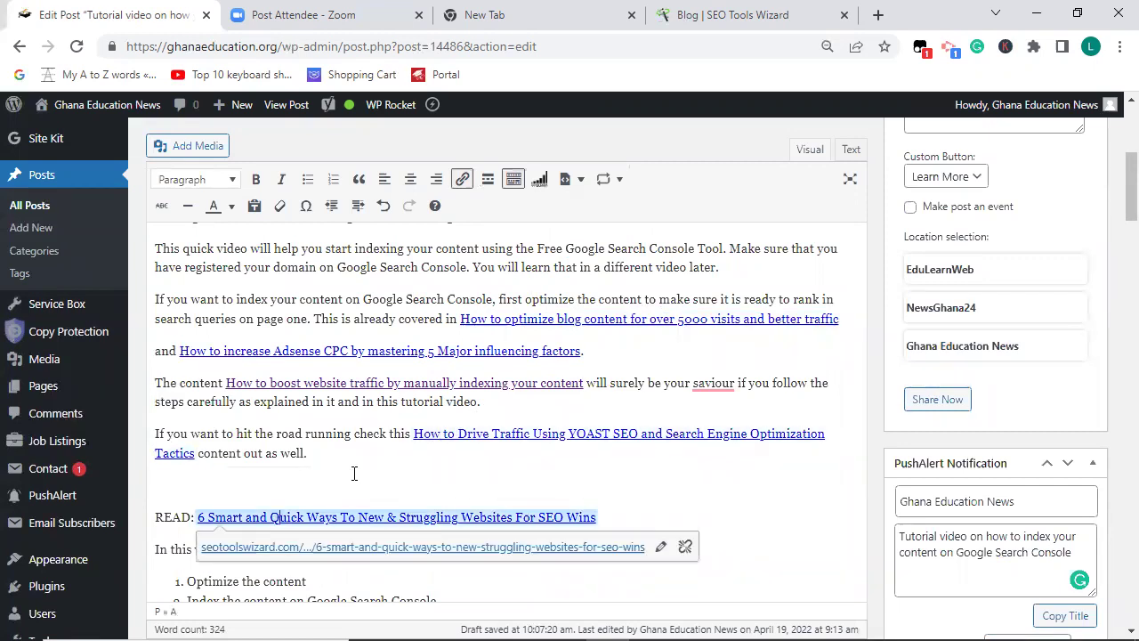
left_click(682, 374)
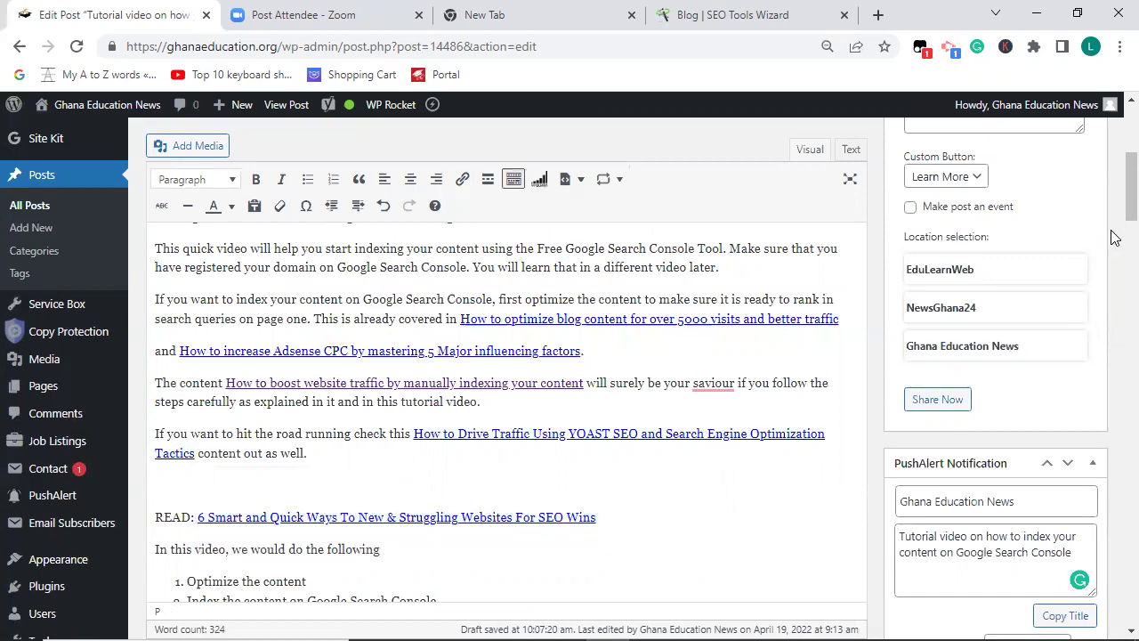
Publish the post and restore the browser window to its smaller, non-maximized size
left_click_drag(1115, 205, 1112, 288)
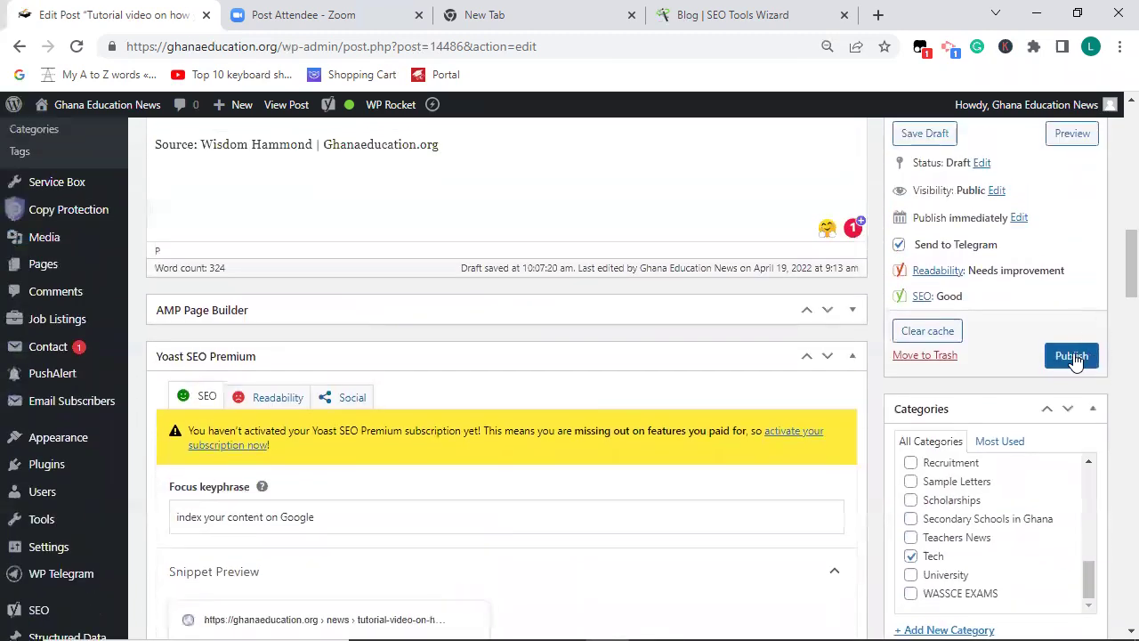
left_click(1072, 356)
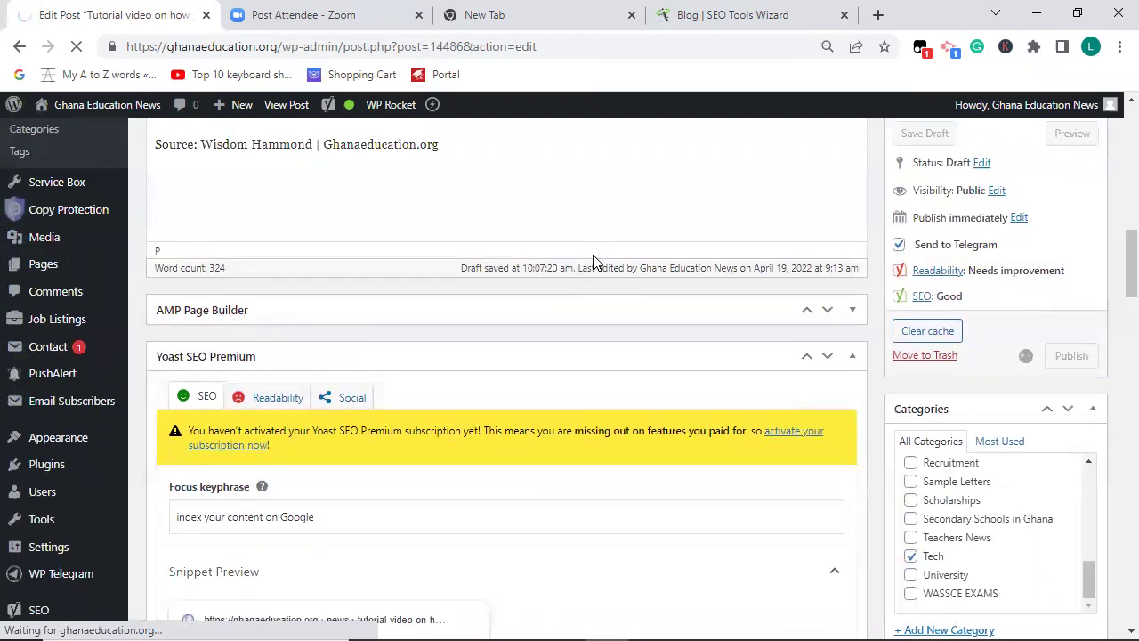
left_click(1078, 16)
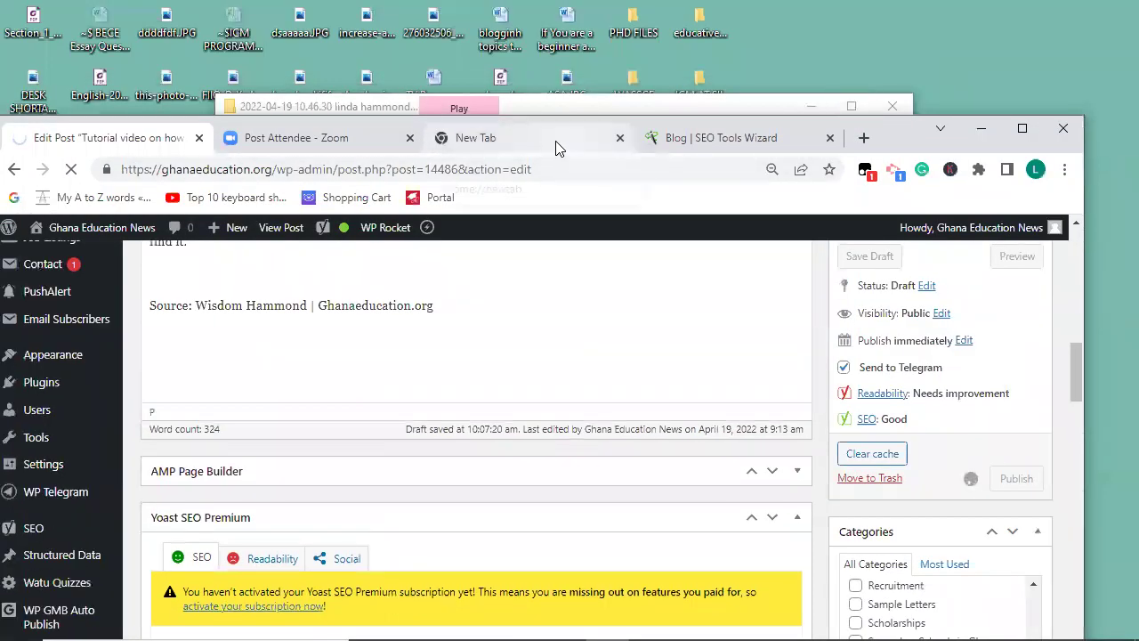
Search the web for "gmail login" in the empty browser tab
left_click(554, 145)
left_click(526, 170)
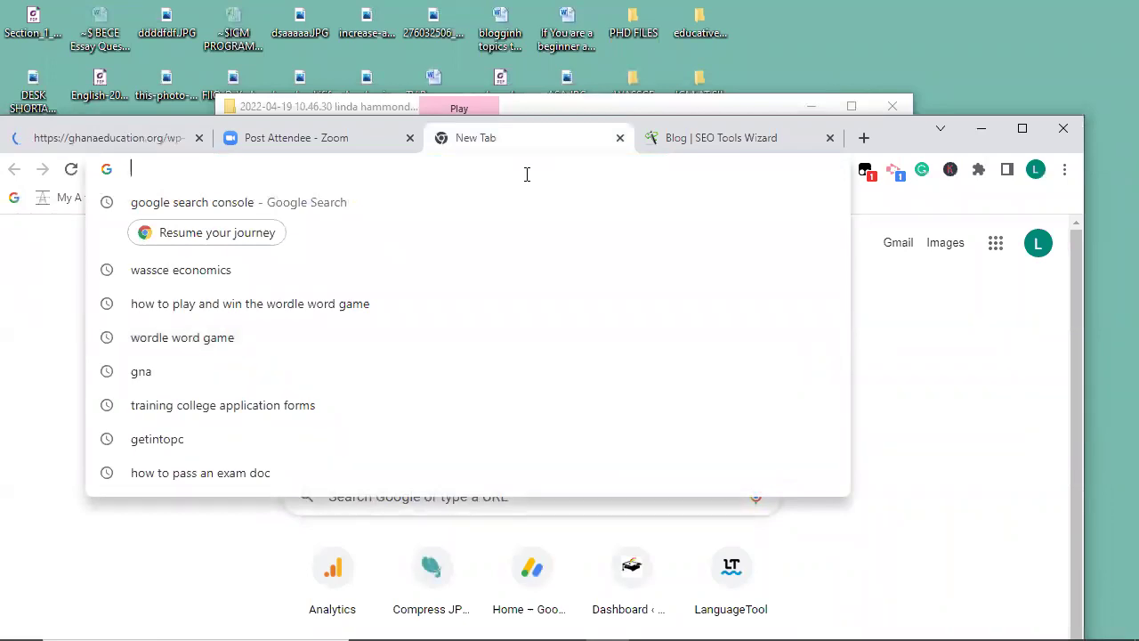
type("GM")
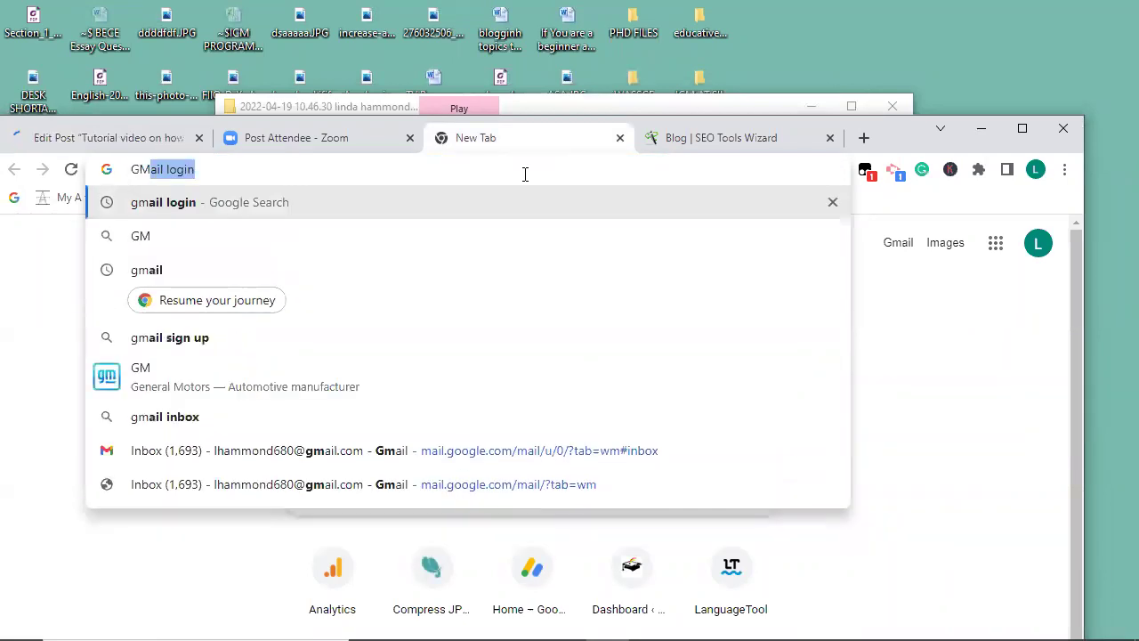
key("Return")
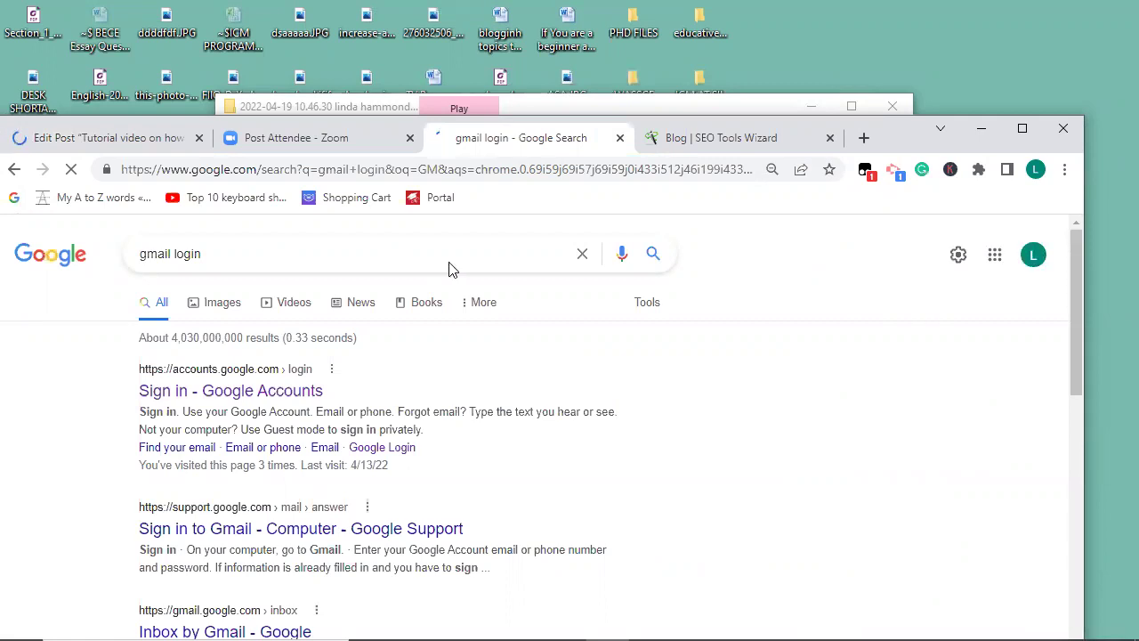
Search the web for "google search console", open Google Search Console in a maximized window, and enter the ghanaeducation.org property overview
left_click(290, 254)
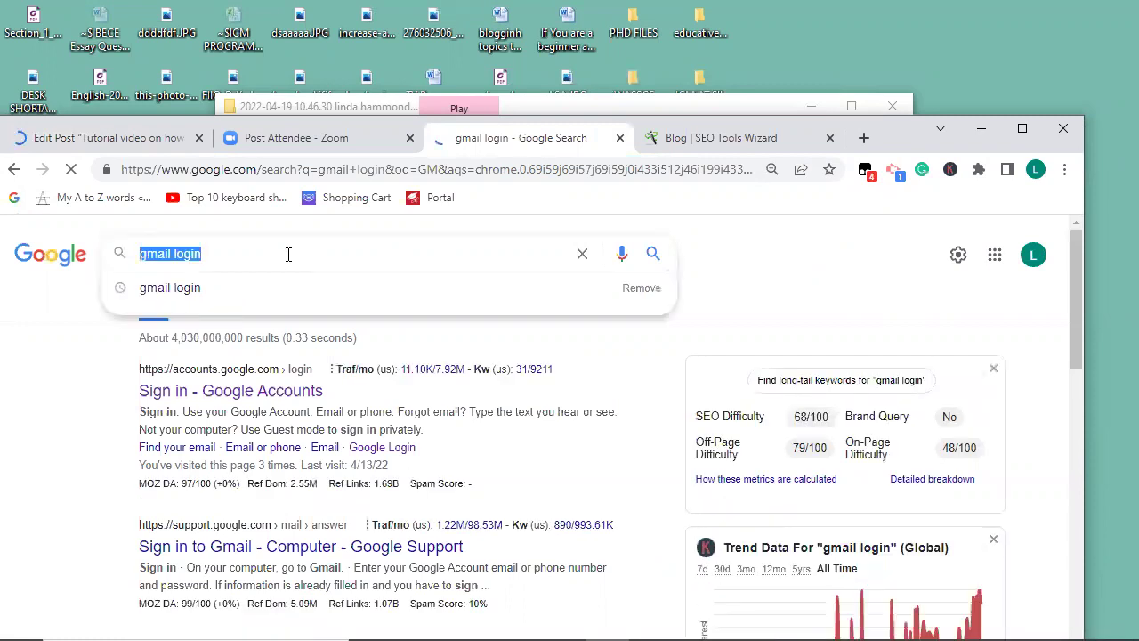
type("GOOG")
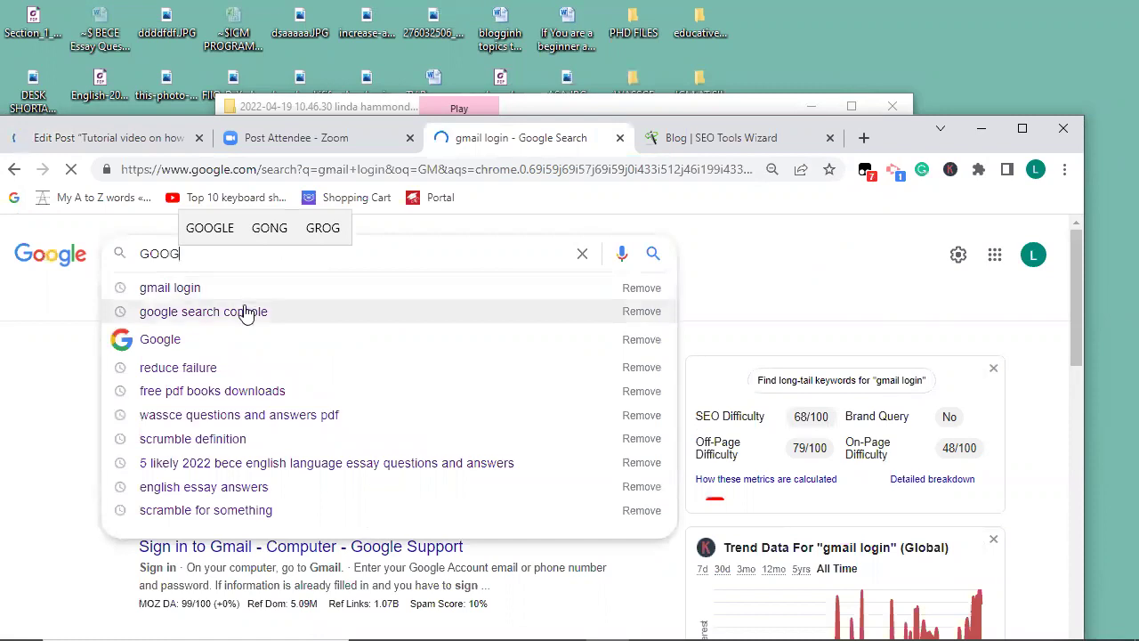
left_click(246, 312)
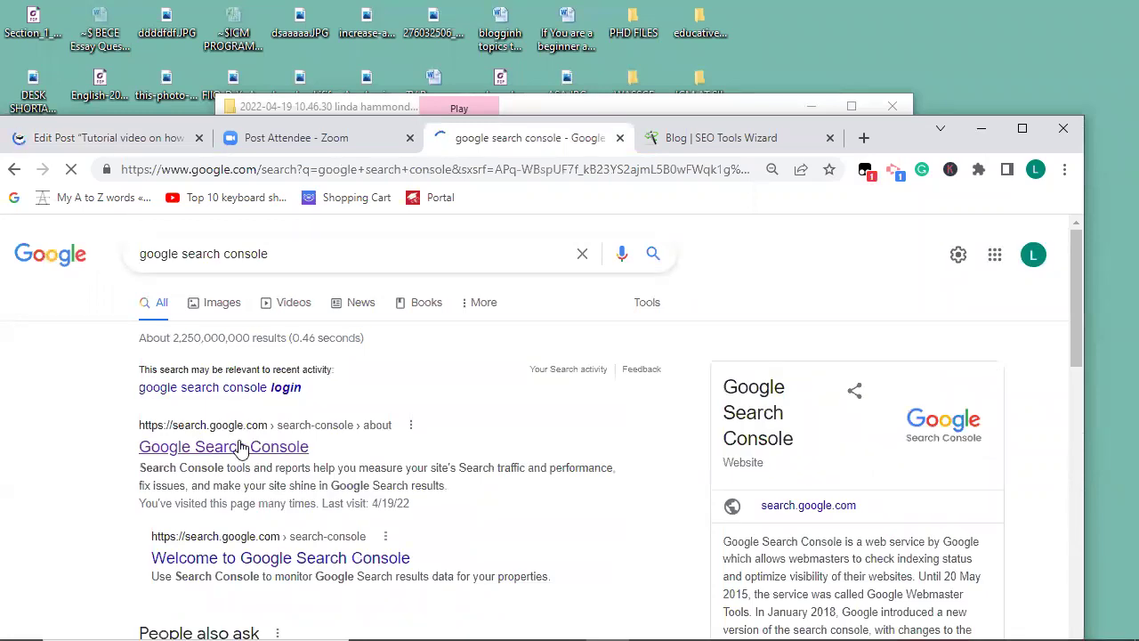
left_click(239, 447)
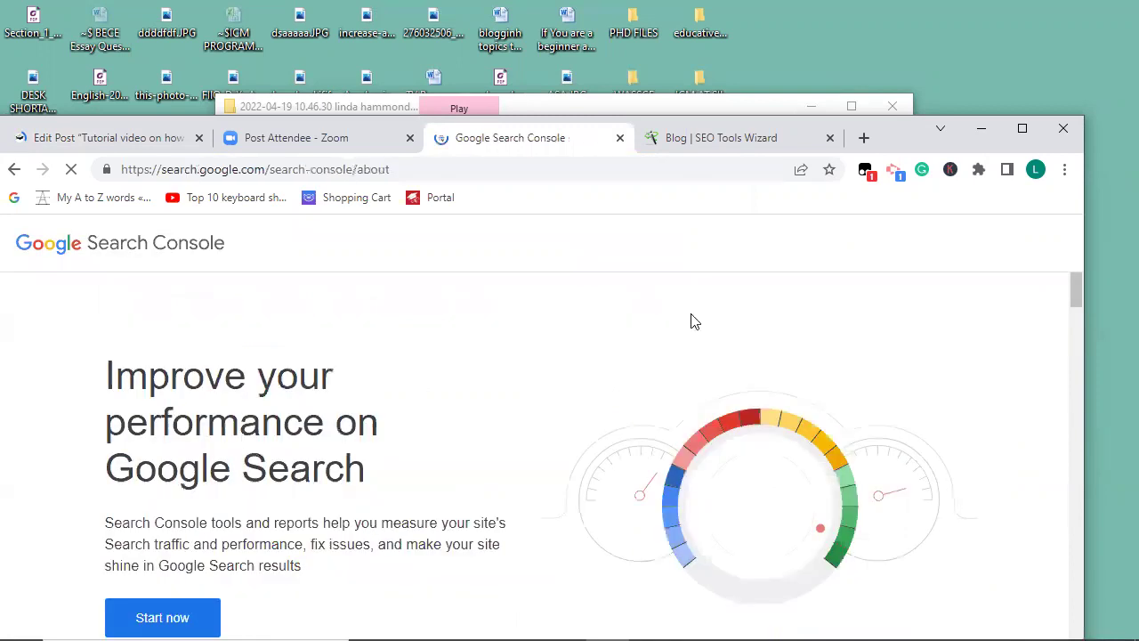
left_click(1023, 128)
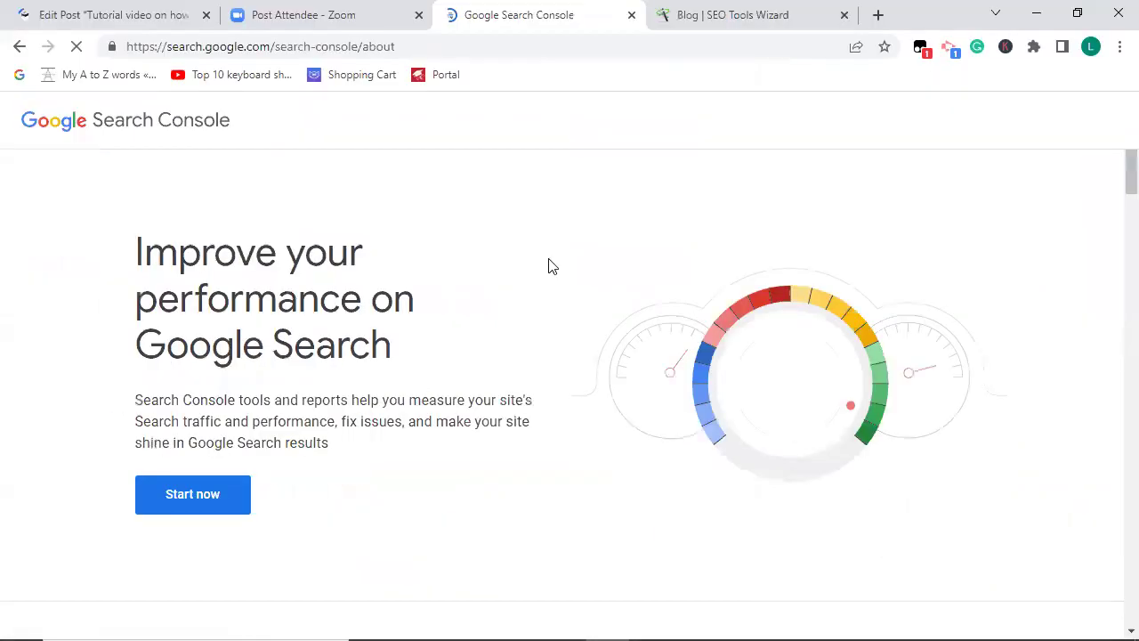
left_click(218, 498)
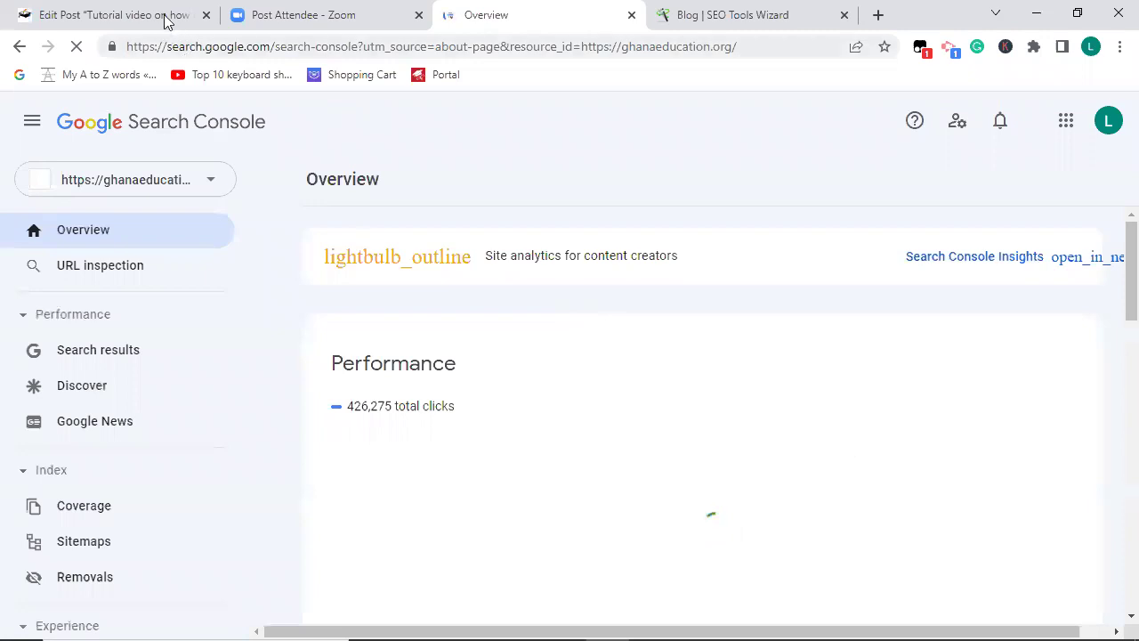
Return to the WordPress post editor, copy the published post's link address, and restore the browser window to its smaller size
key("ctrl+1")
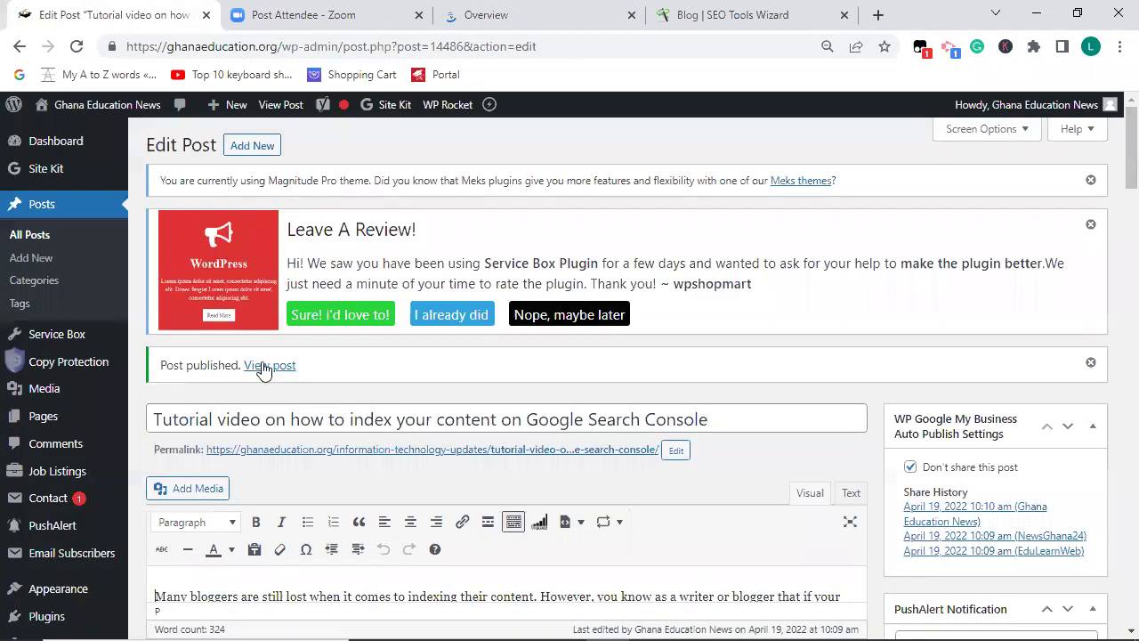
right_click(263, 367)
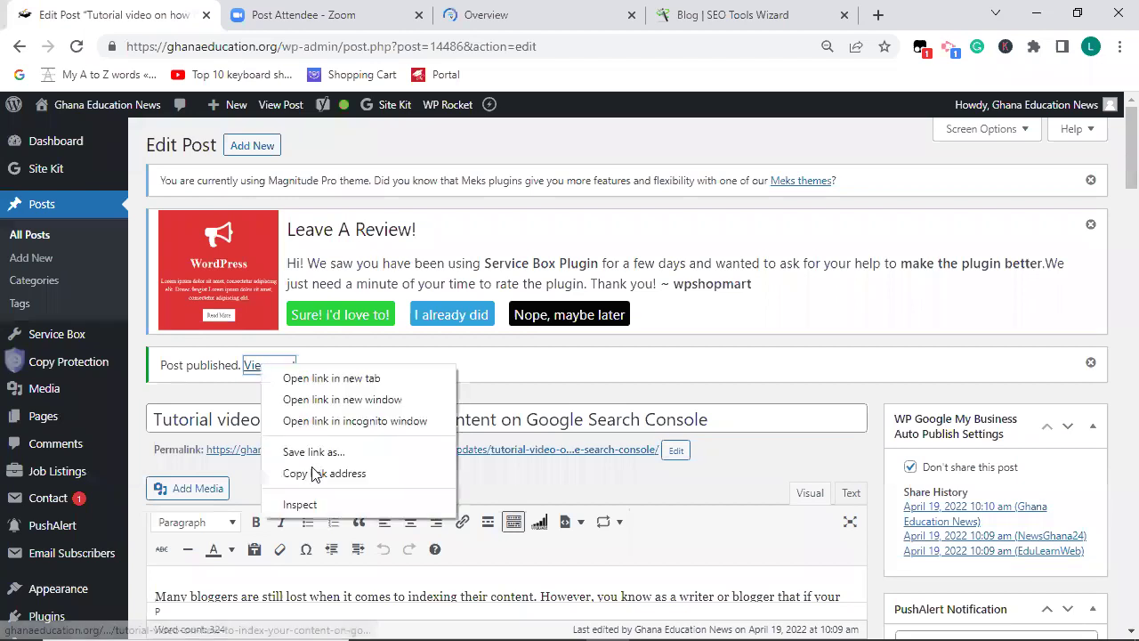
key("Escape")
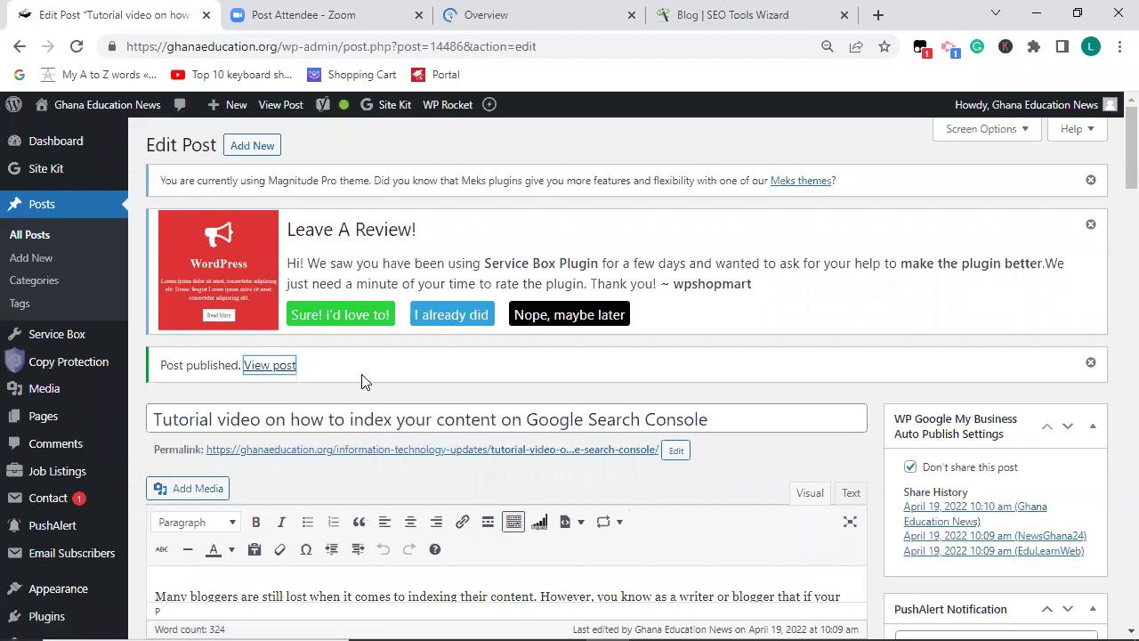
left_click(1078, 15)
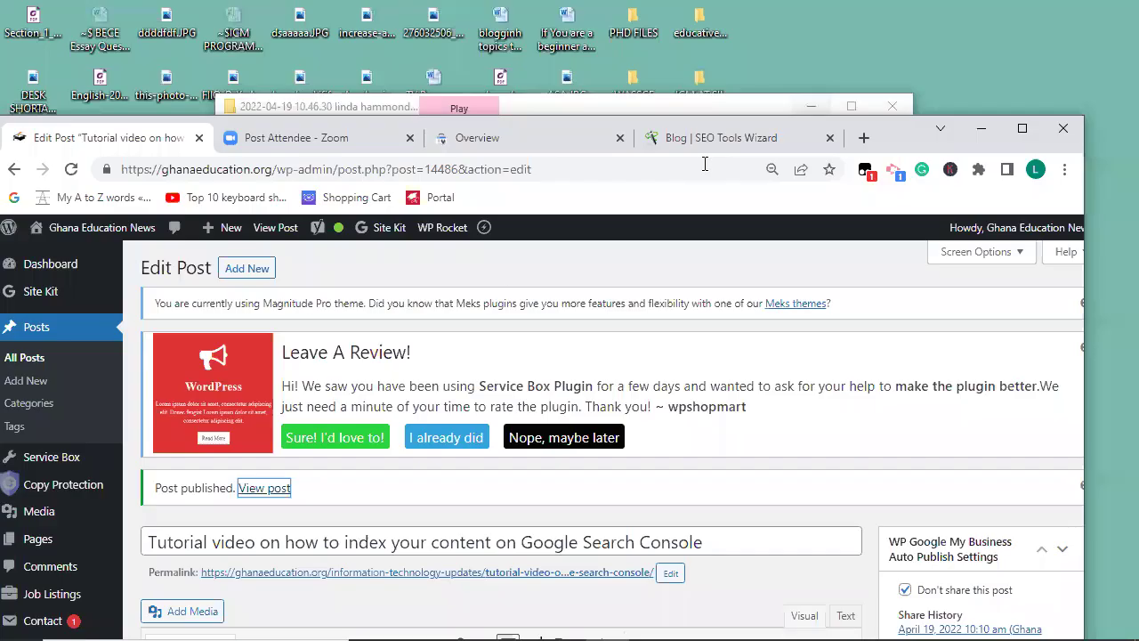
Switch back to Google Search Console and inspect the copied URL of the published tutorial video post
left_click(512, 150)
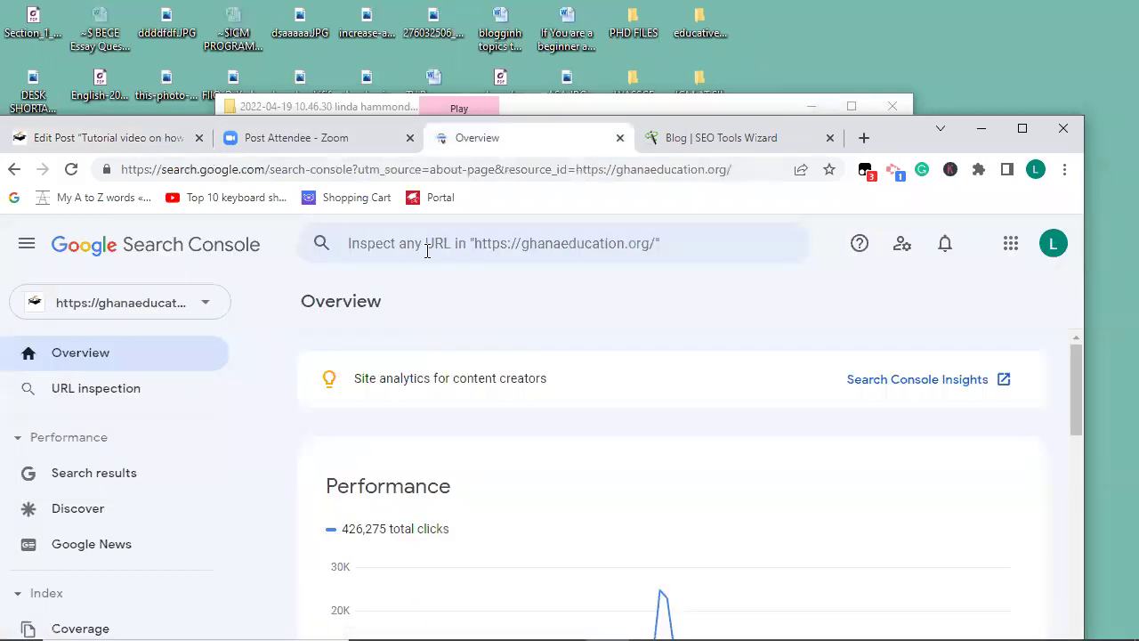
left_click(428, 252)
key("ctrl+v")
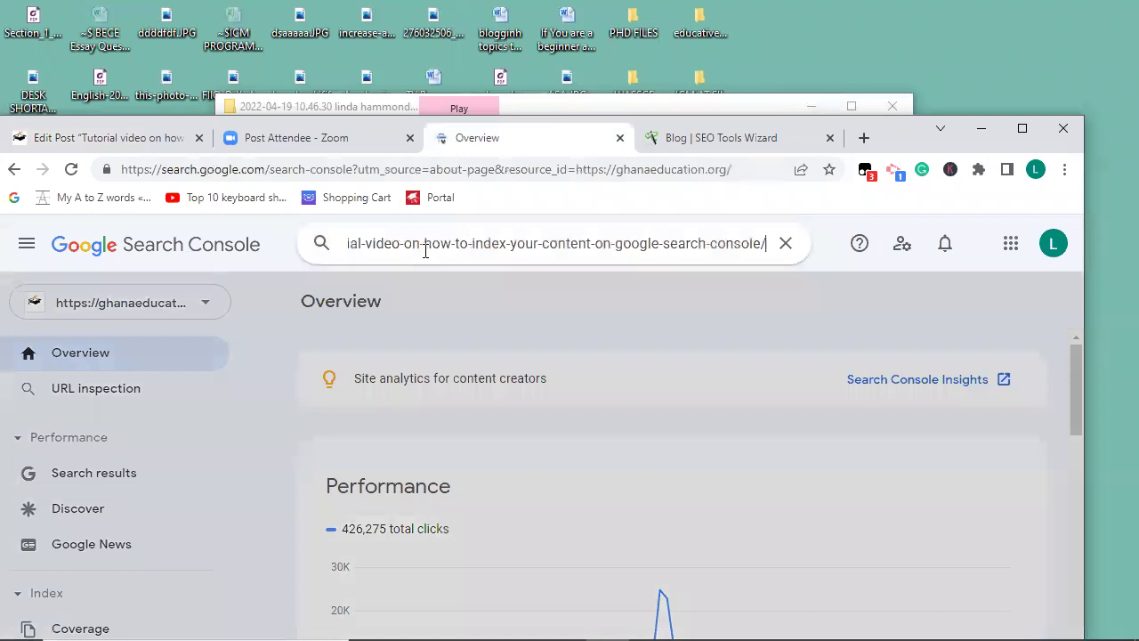
key("ctrl+a")
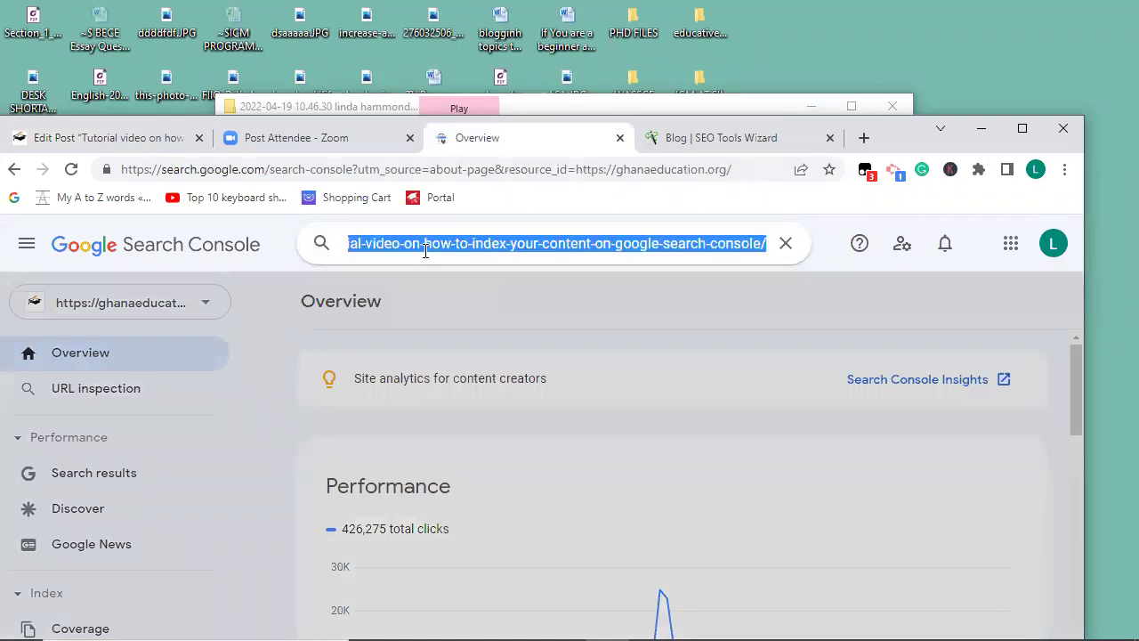
key("BackSpace")
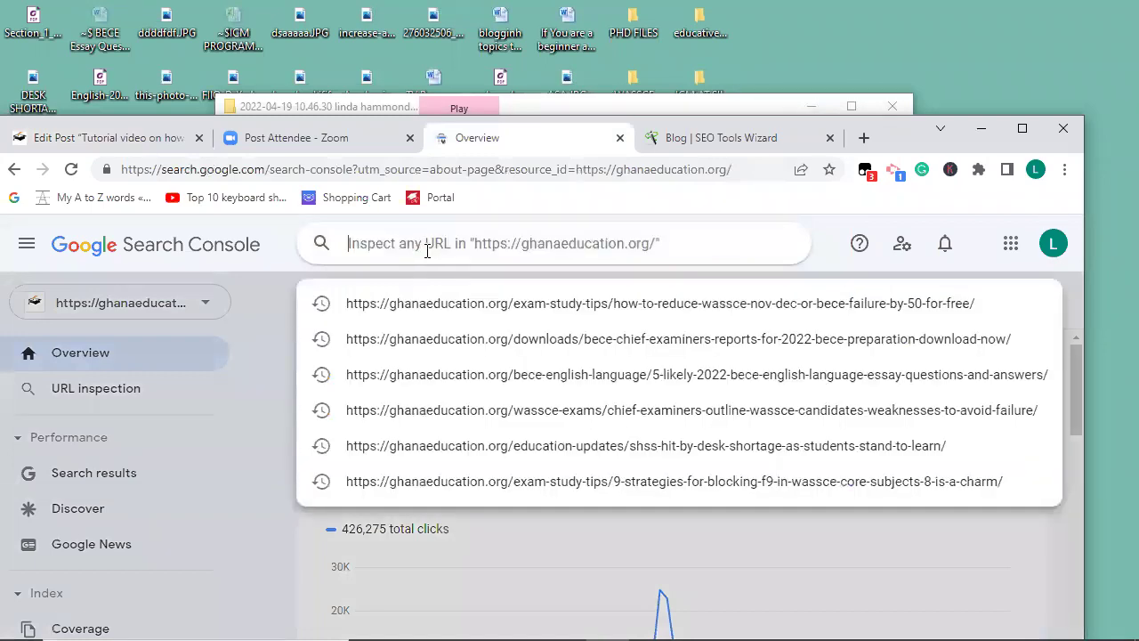
key("ctrl+v")
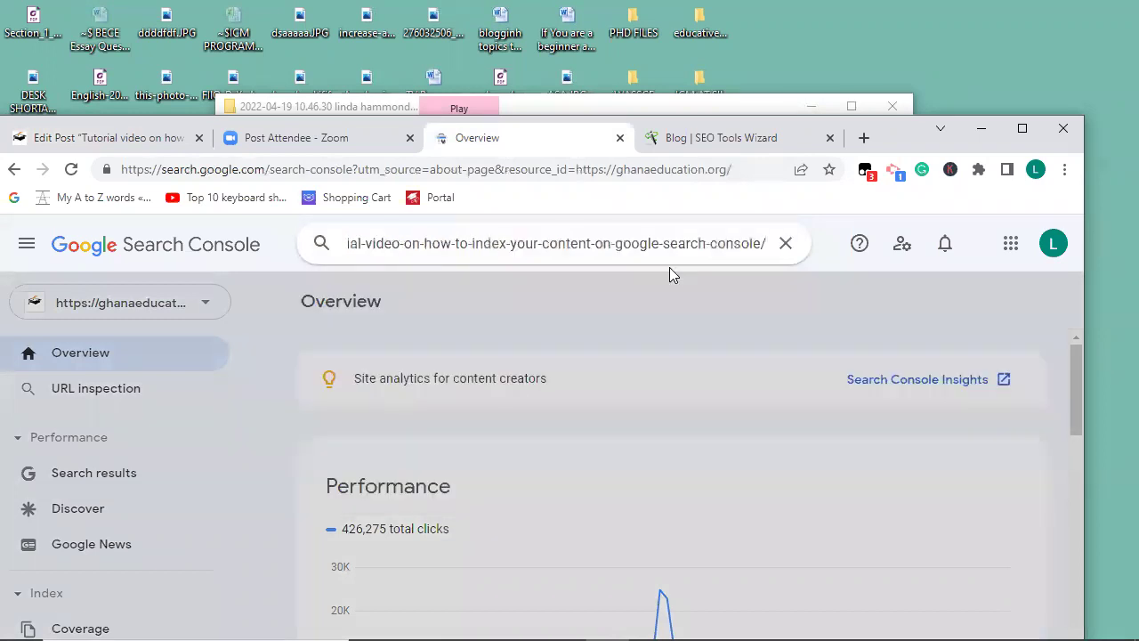
key("Return")
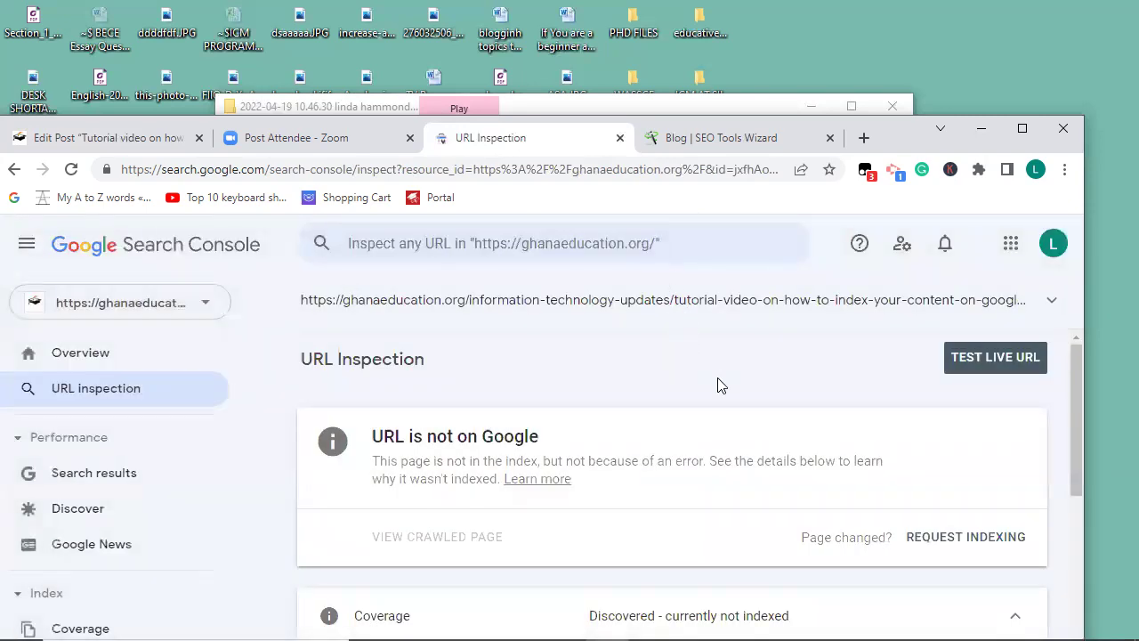
Request indexing for the inspected post URL, run a live test on it, and maximize the browser window
left_click(934, 552)
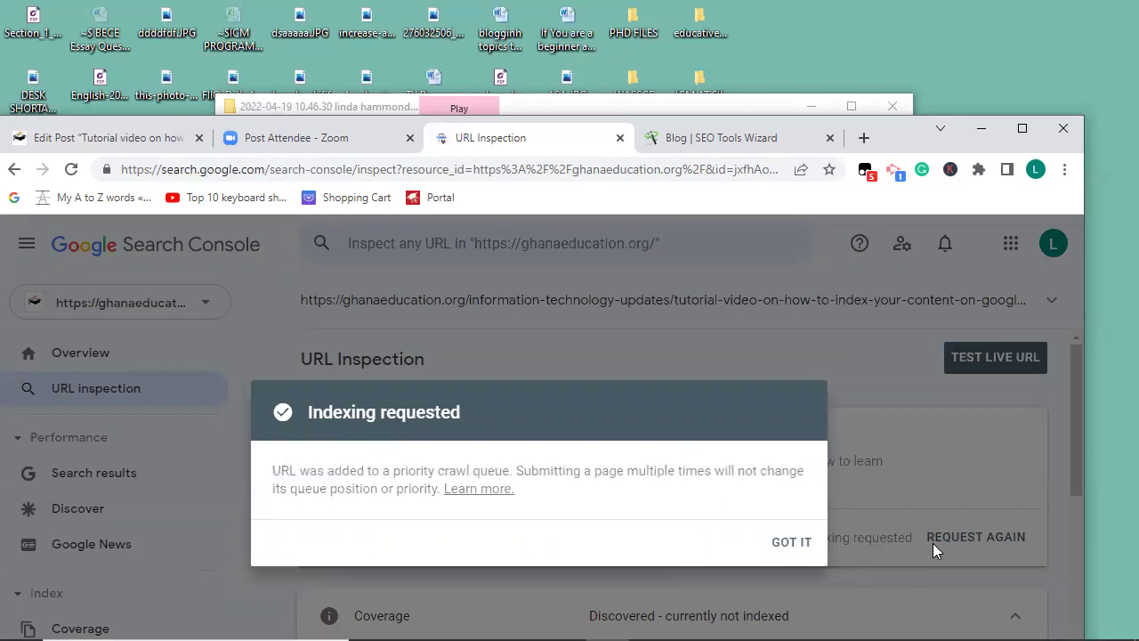
left_click(792, 542)
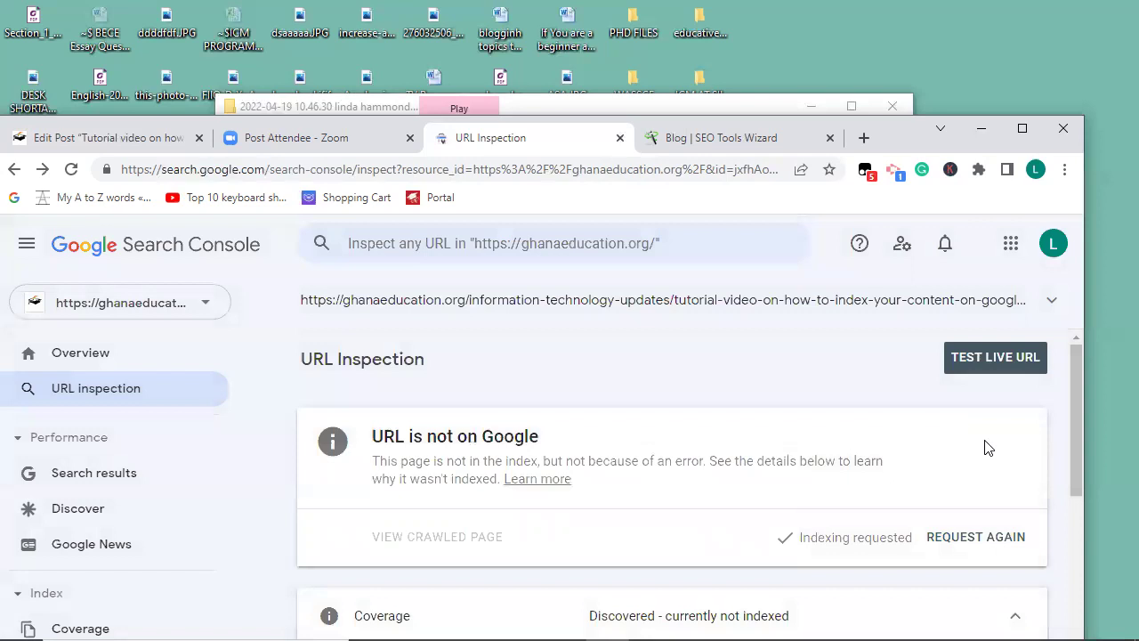
left_click(984, 367)
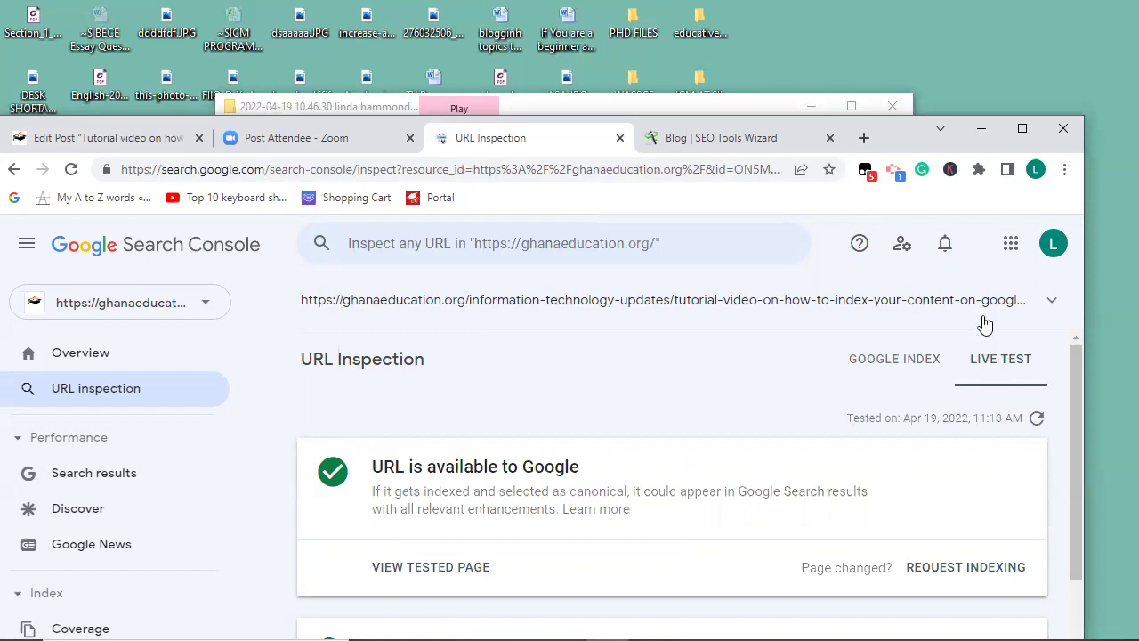
left_click(1019, 131)
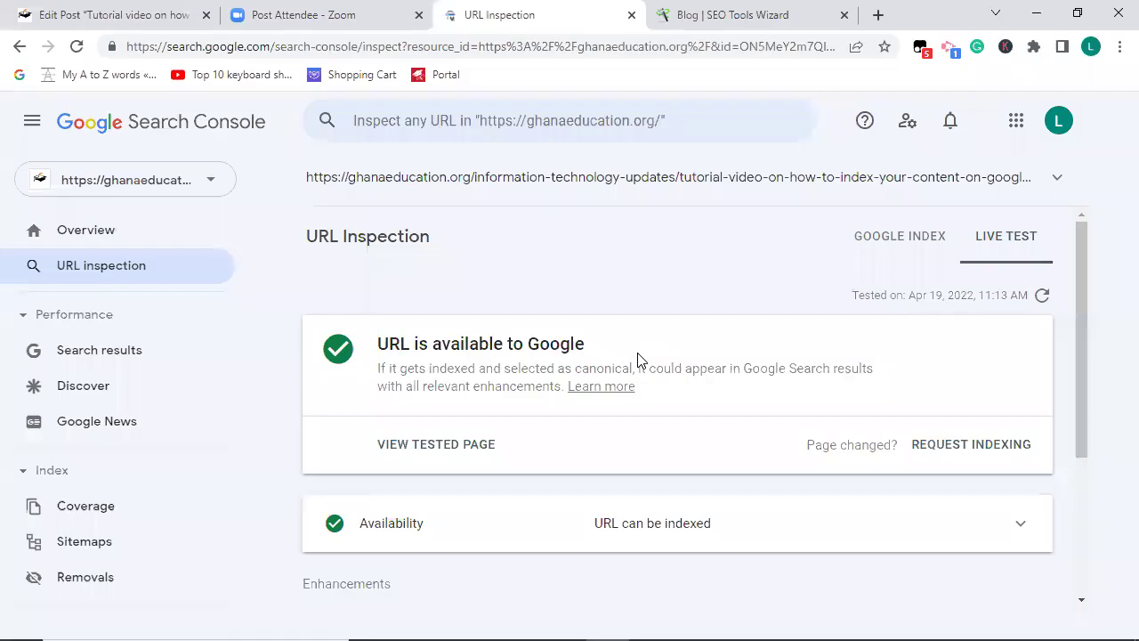